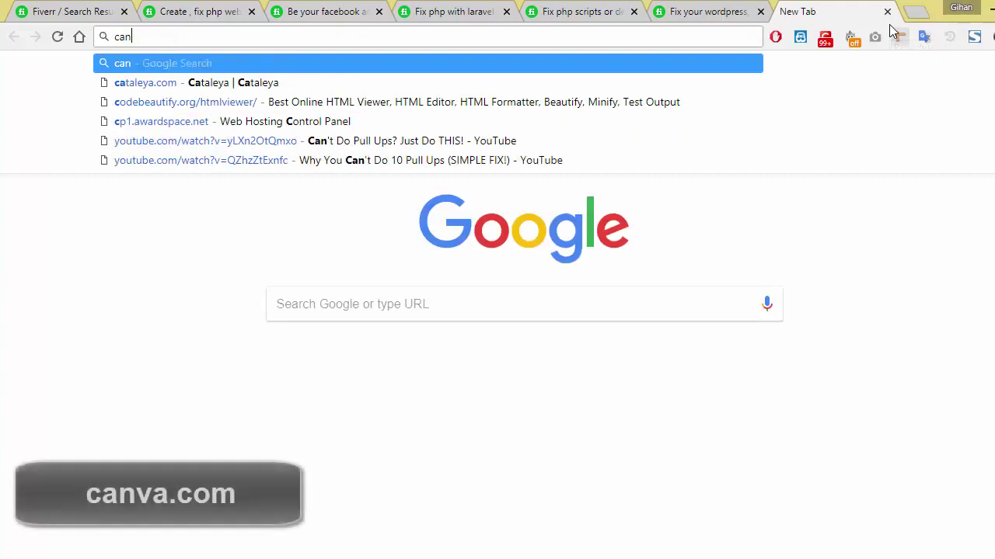
- Open the canva.com website
text(.cim)
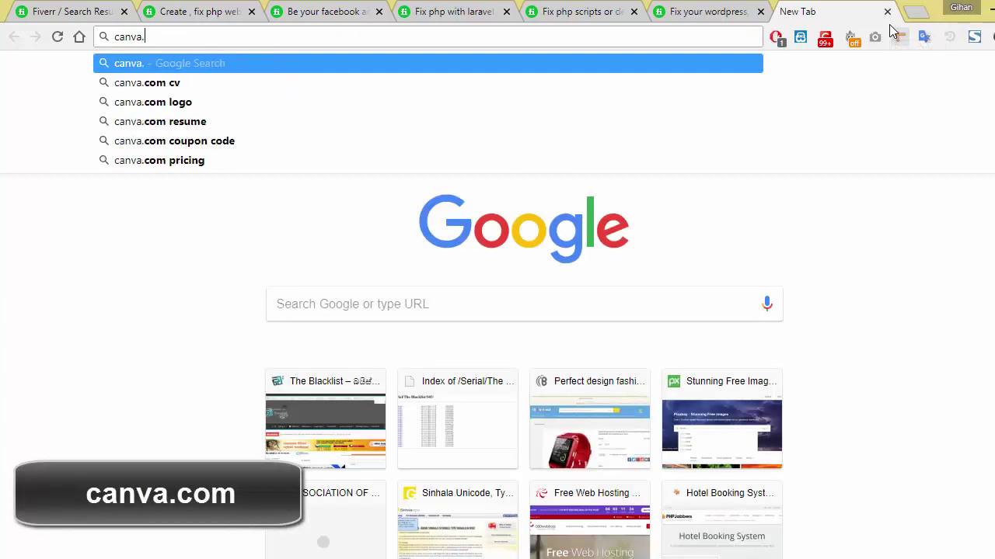
key(BackSpace)
key(BackSpace)
key(BackSpace)
text(com)
key(Return)
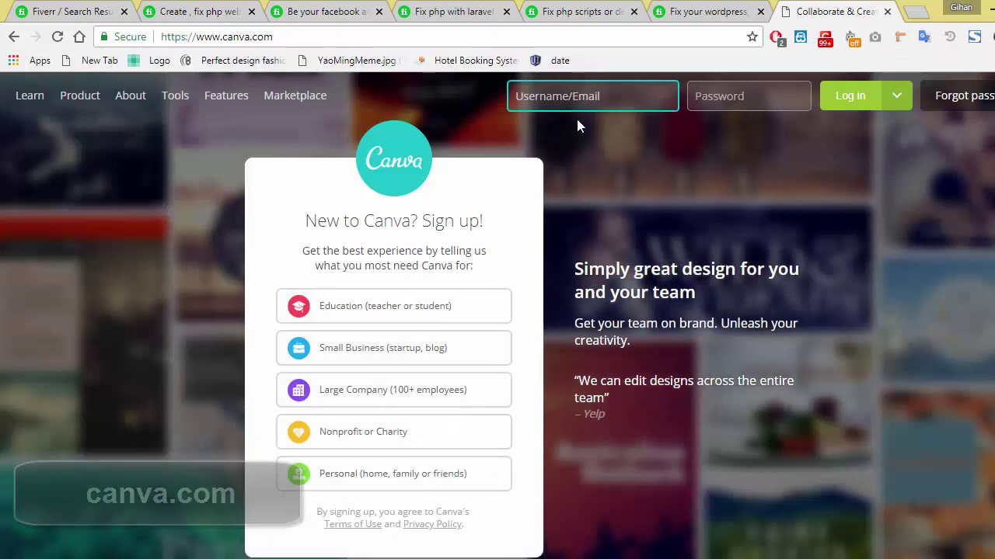
- Log in to the existing Canva account
scroll(377, 288, down, 1)
scroll(376, 299, up, 1)
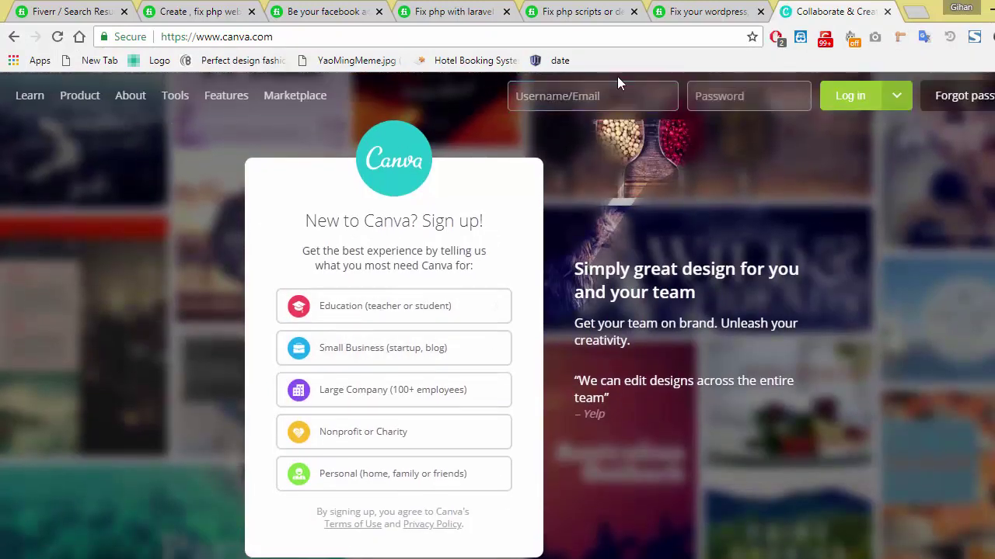
click(589, 104)
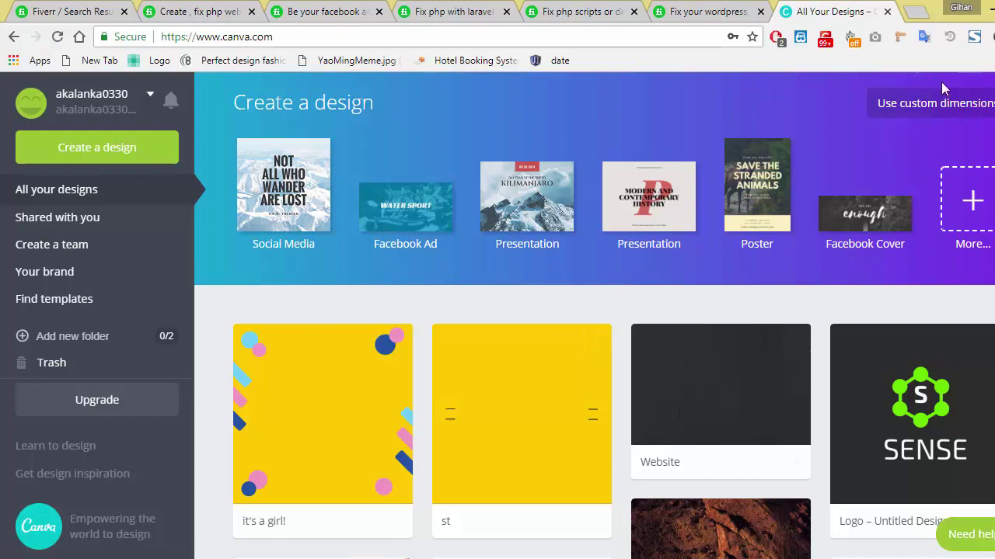
- Create a new design with custom dimensions of 550 × 370 px
click(946, 106)
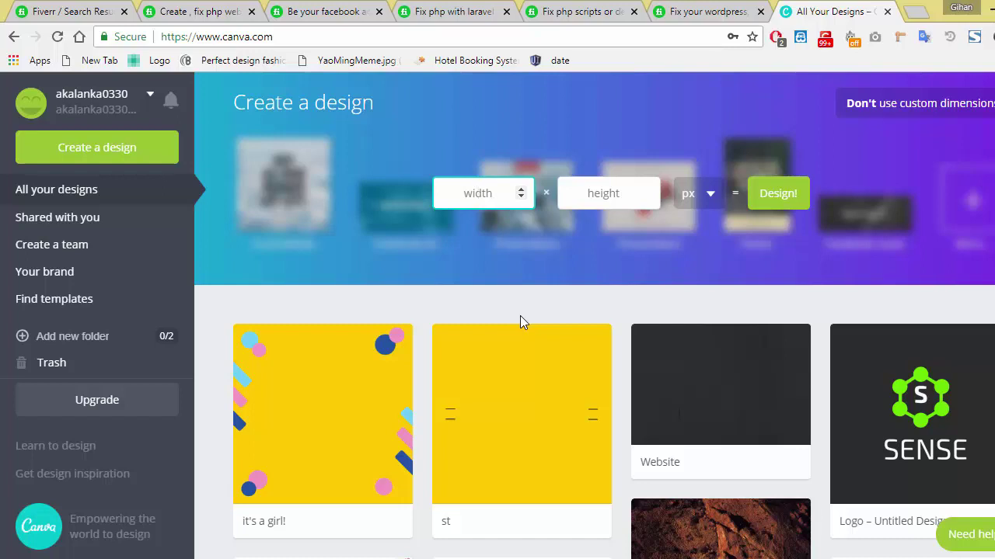
text(550)
key(Tab)
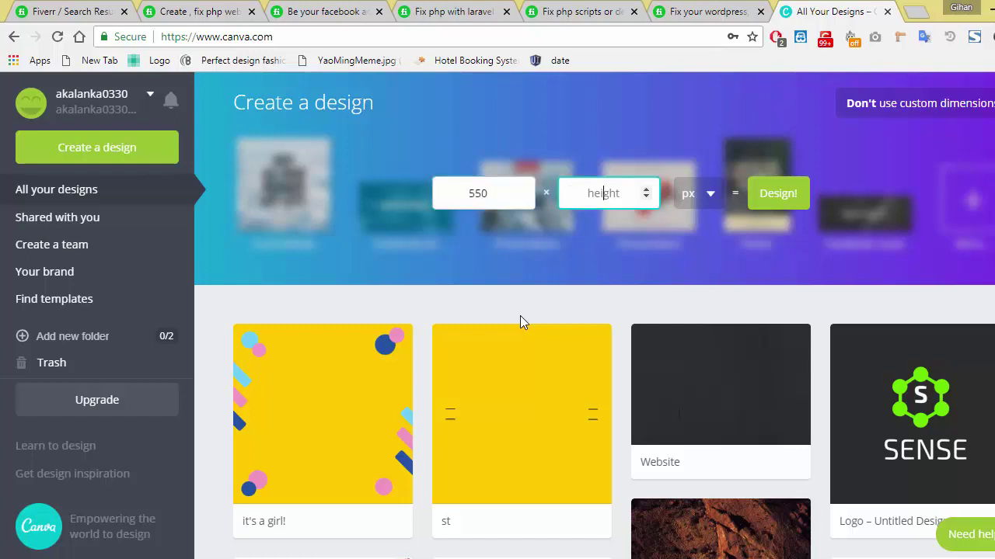
text(370)
click(802, 199)
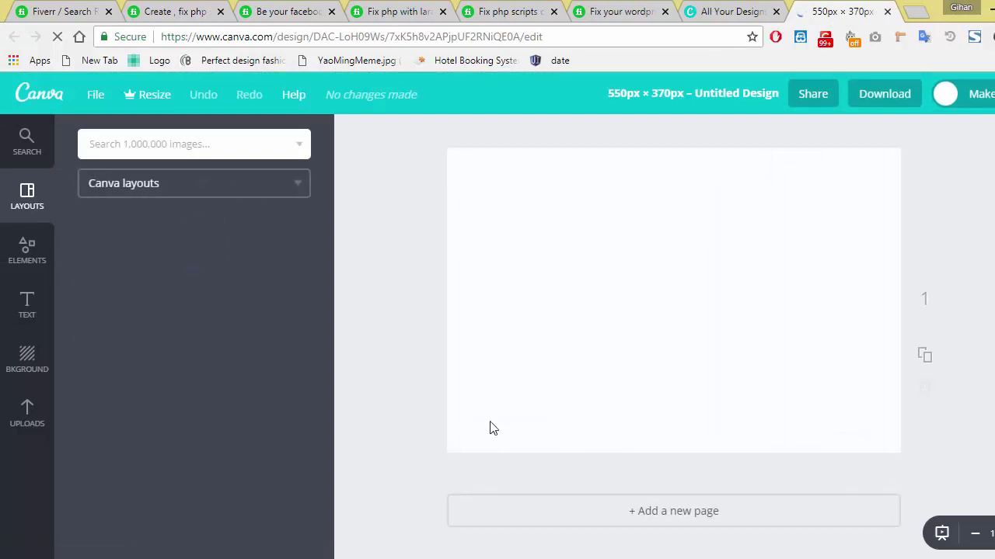
- Add the free crescent moon illustration to the page, shrink it and place it in the page's upper-left area
click(28, 276)
click(129, 335)
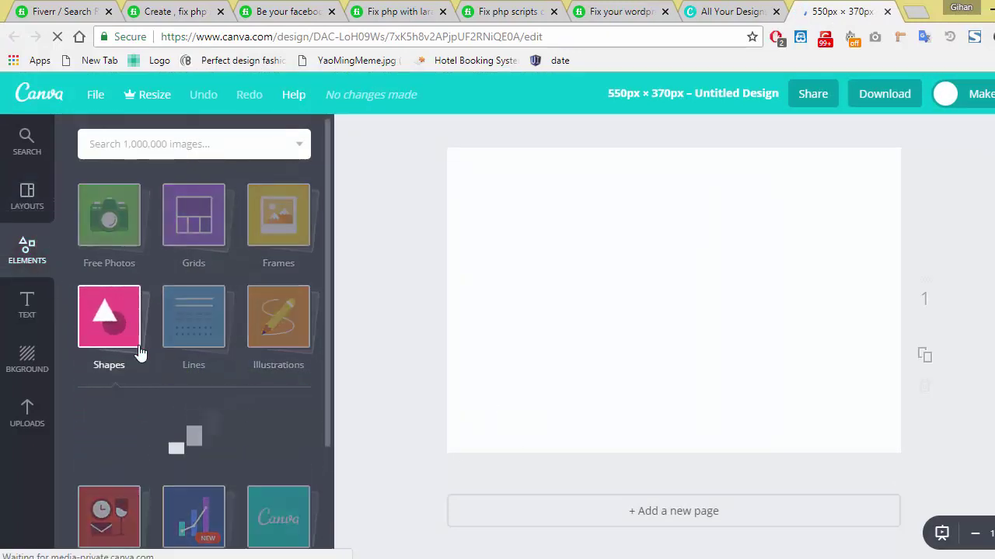
scroll(114, 388, down, 1)
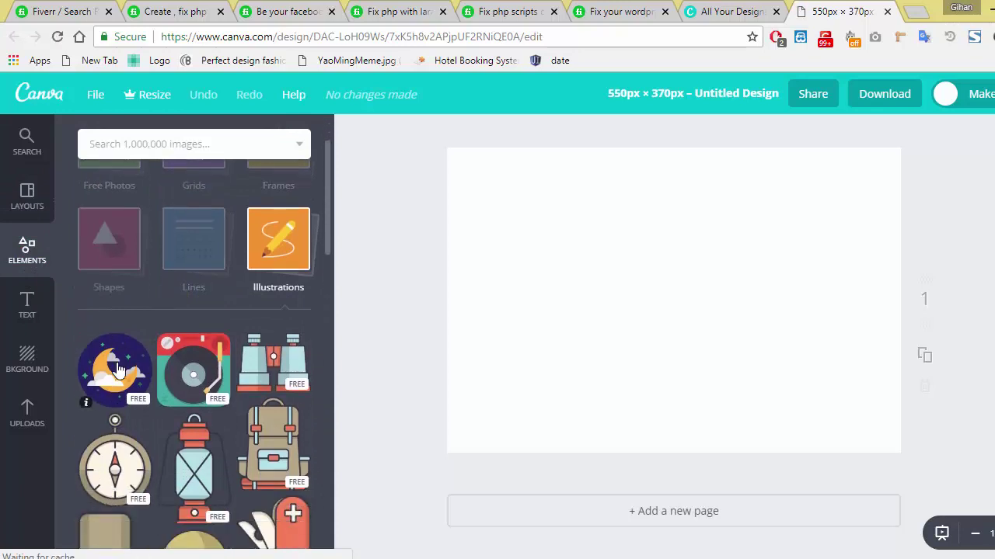
click(117, 369)
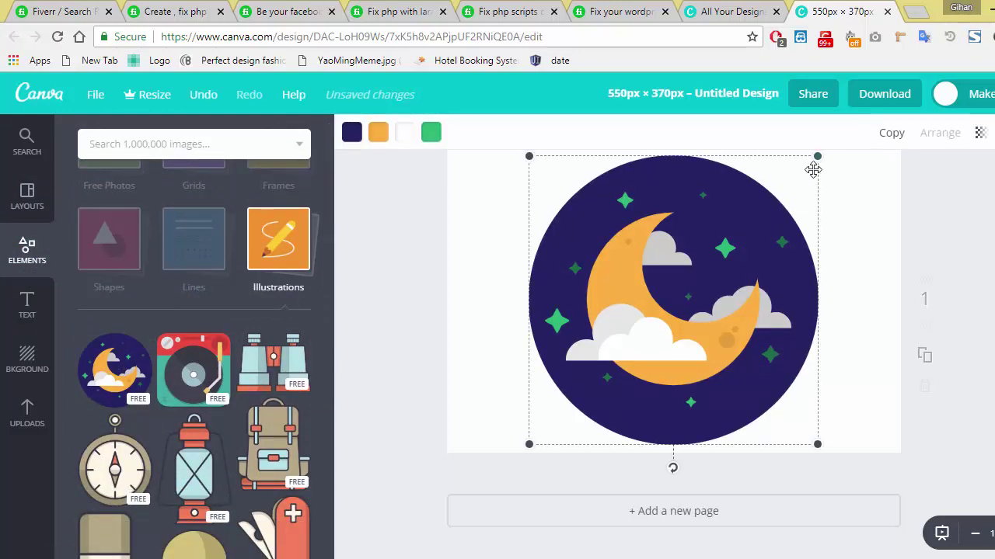
drag(813, 169, 525, 210)
- Add the uploaded flame image with the blue background and enlarge it to cover the whole page
click(20, 422)
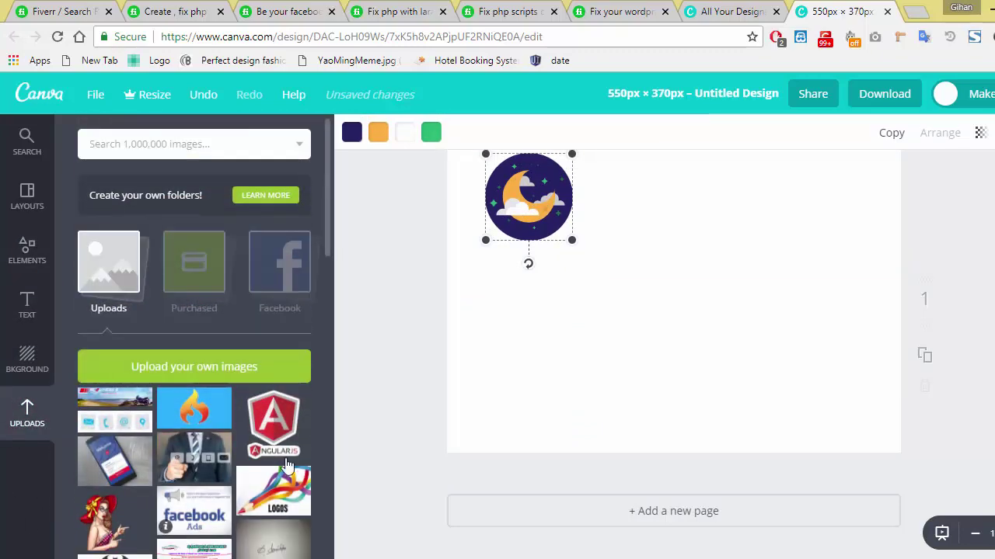
click(194, 330)
drag(880, 448, 955, 538)
scroll(209, 412, up, 2)
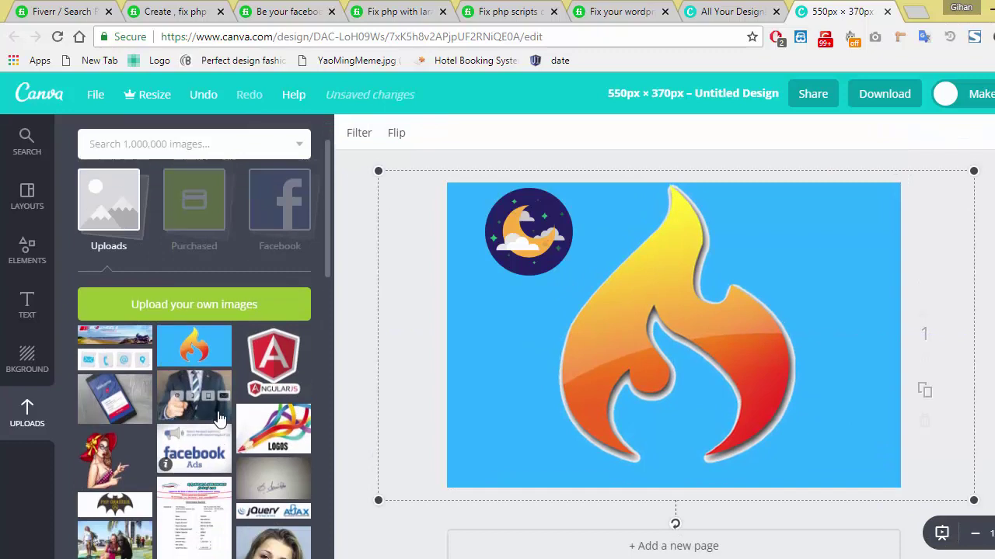
- Add a heading to the page and replace its text with "PHP Scripting"
click(34, 322)
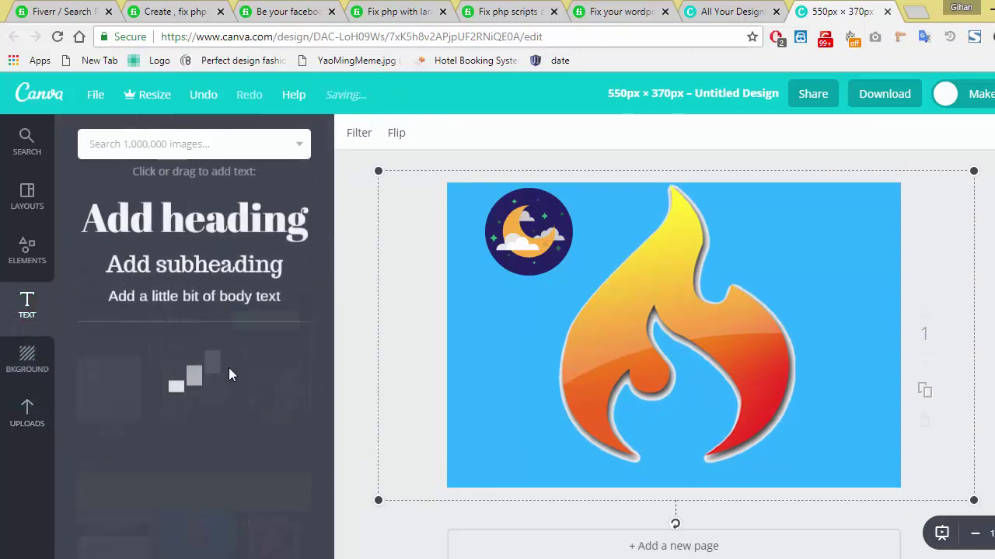
click(195, 230)
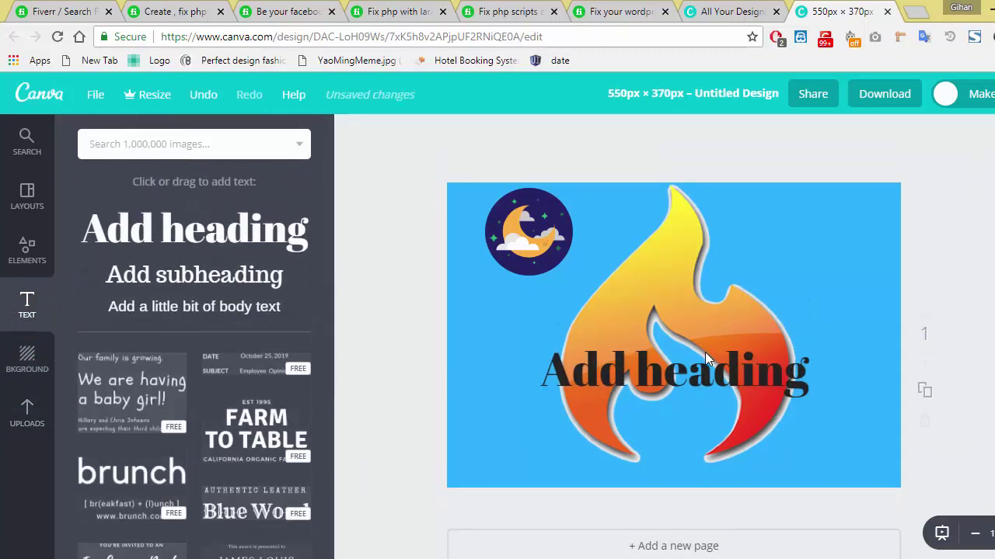
click(673, 380)
click(673, 380)
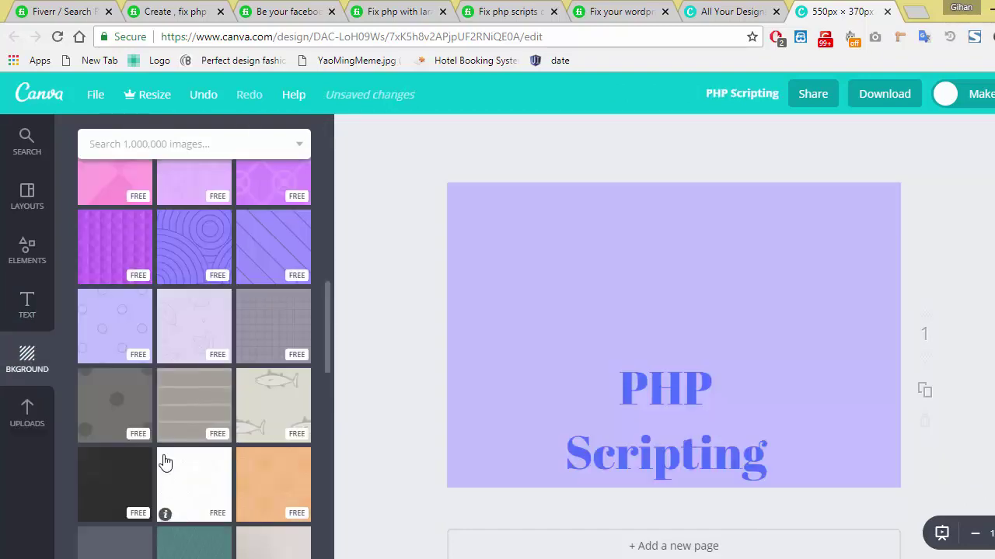
- Apply the free dark charcoal background and centre the "PHP Scripting" heading horizontally near the page's lower edge
click(127, 464)
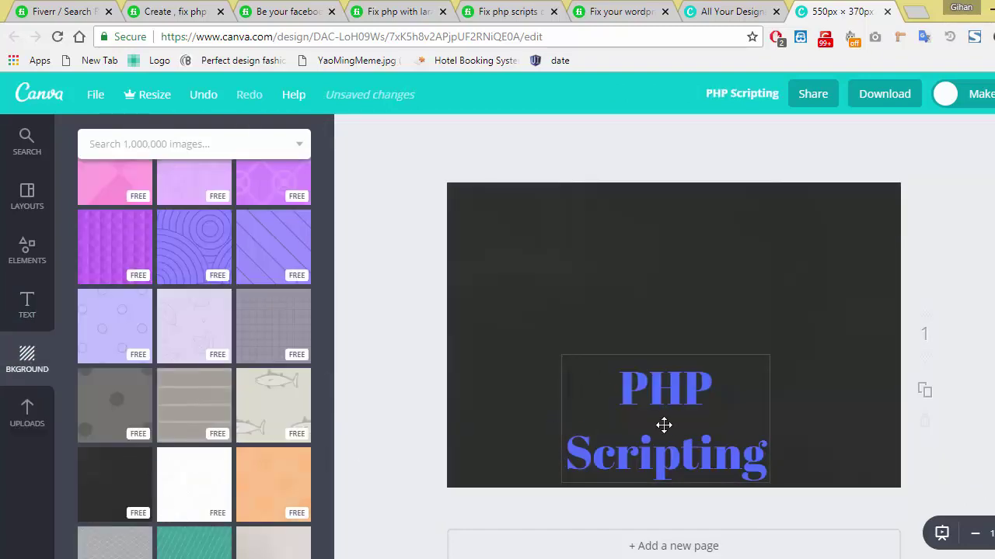
drag(661, 422, 673, 417)
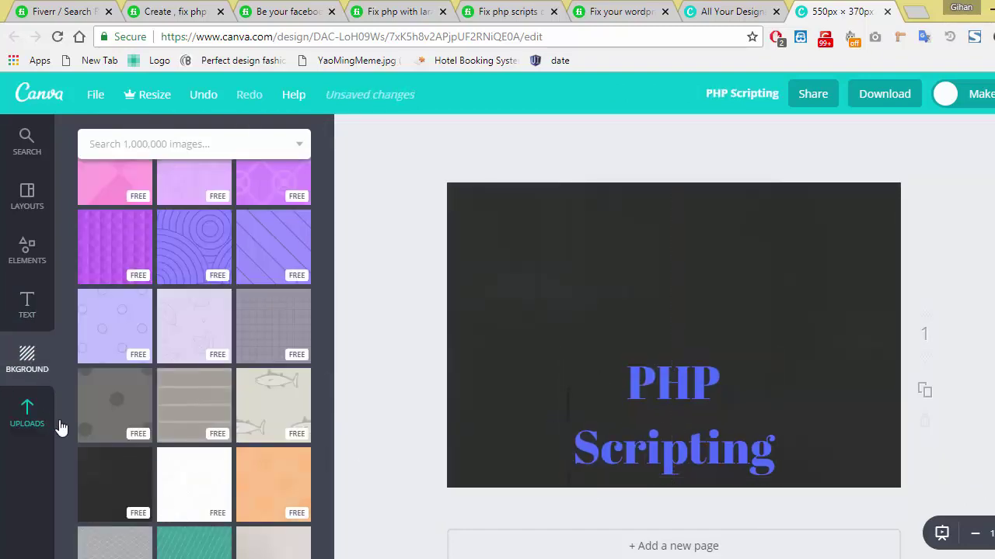
- Add the uploaded transparent flame logo, shrink it and place it above and to the left of the heading
click(42, 419)
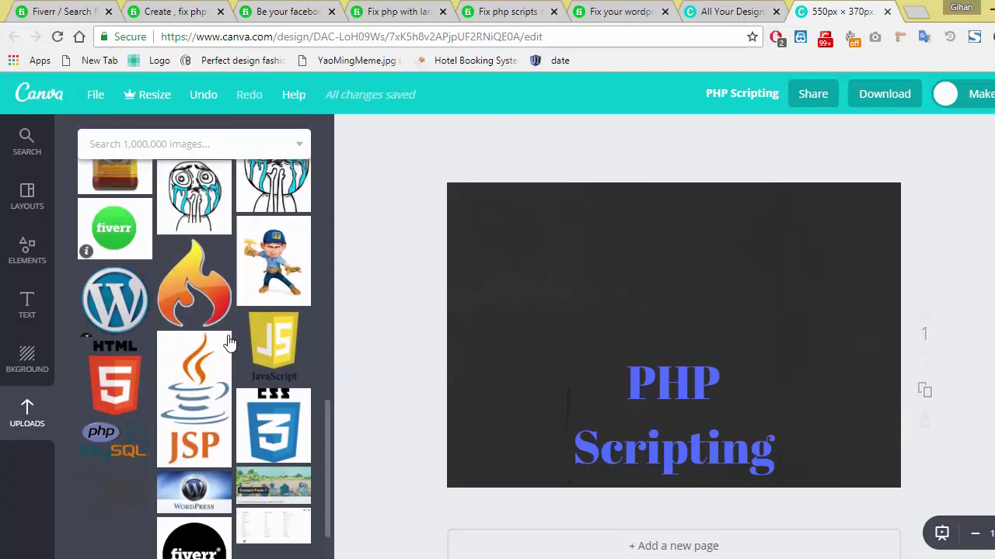
click(194, 283)
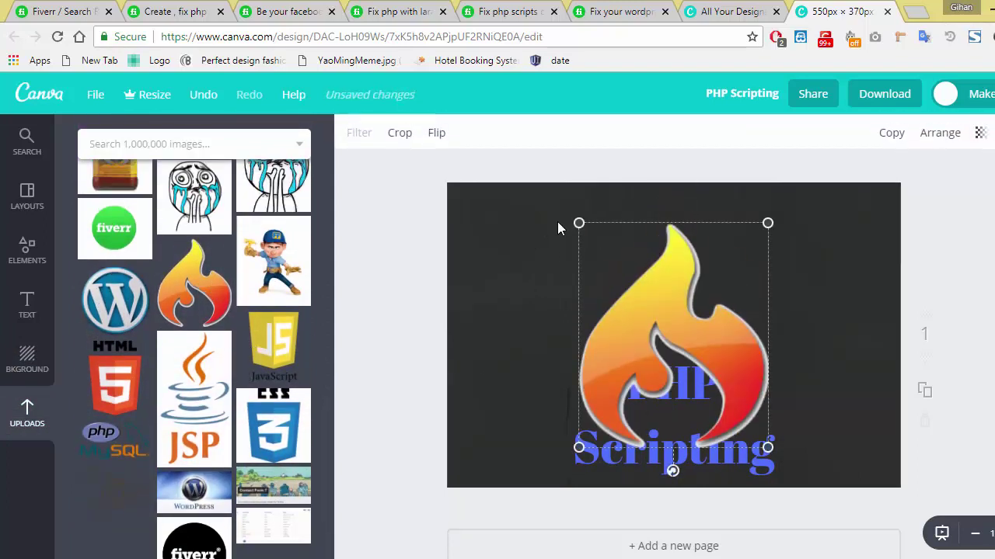
drag(579, 223, 635, 352)
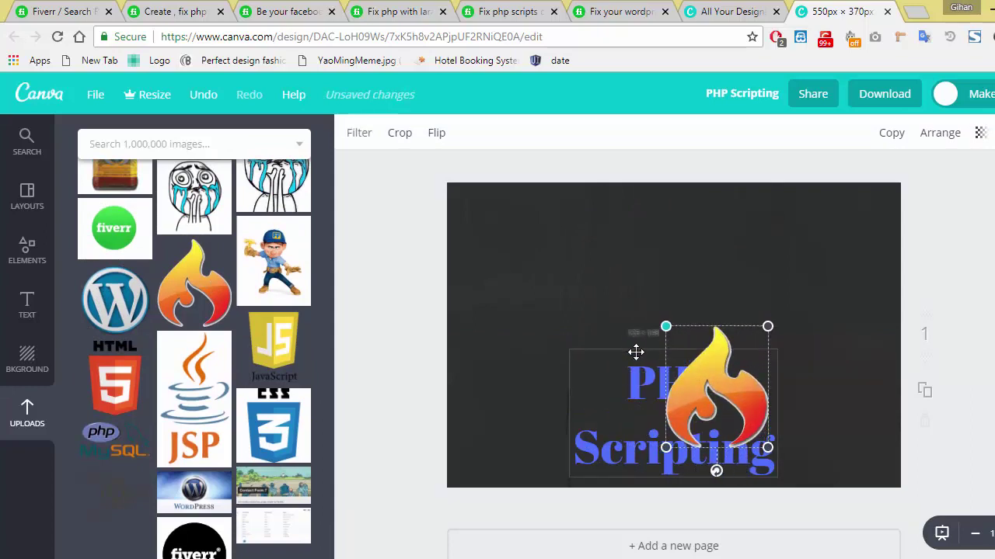
drag(714, 363, 549, 263)
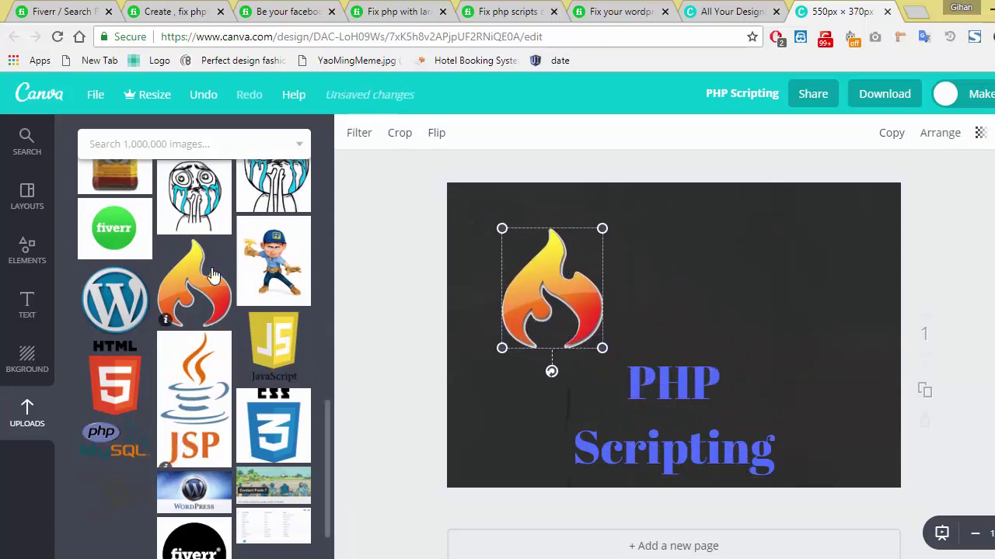
- Add the uploaded Fiverr logo, shrink it and place it in the page's upper-right corner
scroll(203, 311, up, 4)
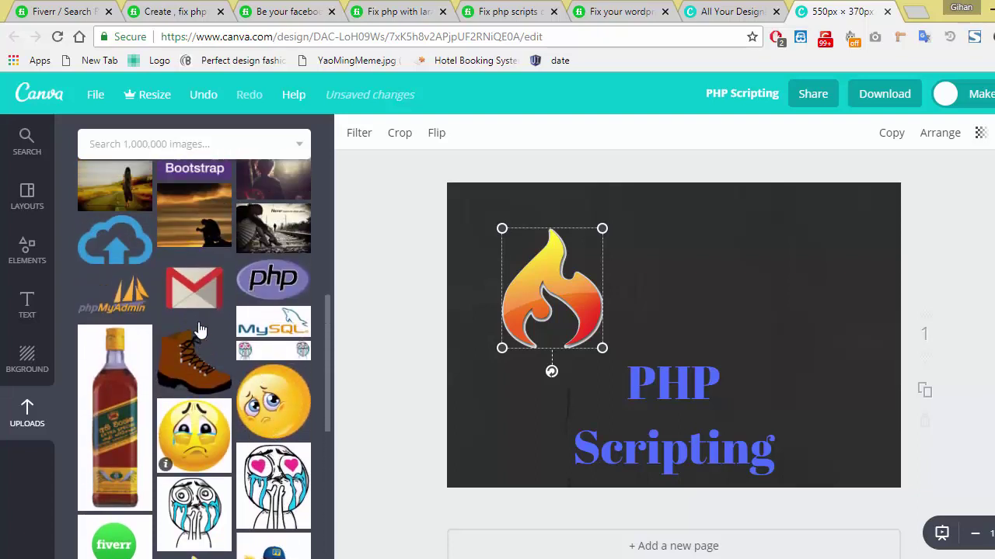
scroll(200, 330, down, 2)
click(114, 462)
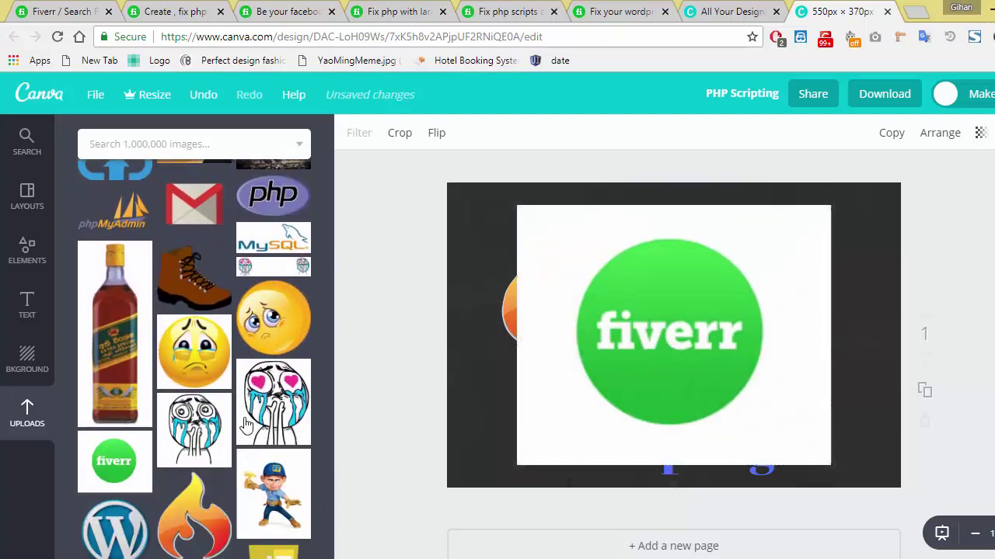
drag(829, 206, 779, 247)
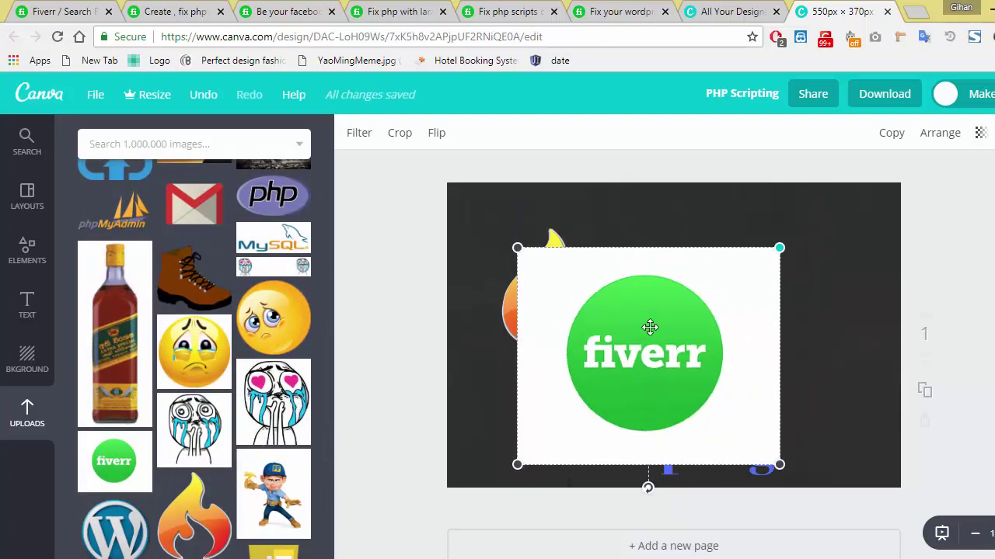
drag(650, 327, 604, 382)
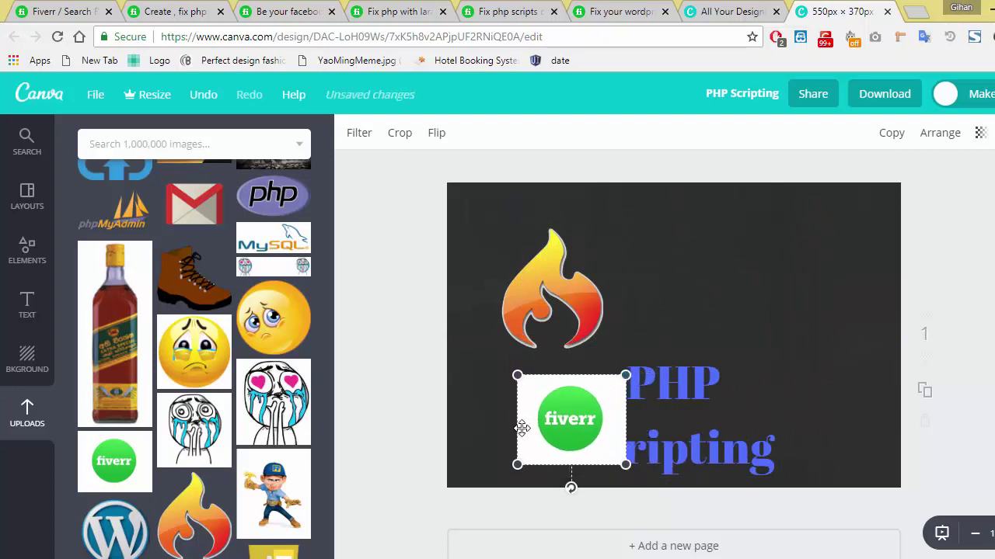
drag(521, 428, 829, 235)
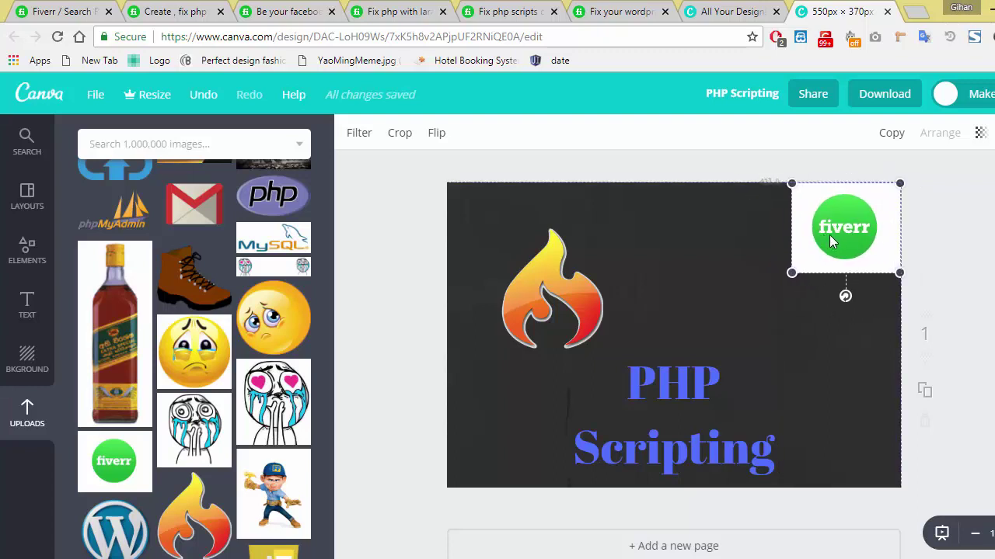
click(796, 335)
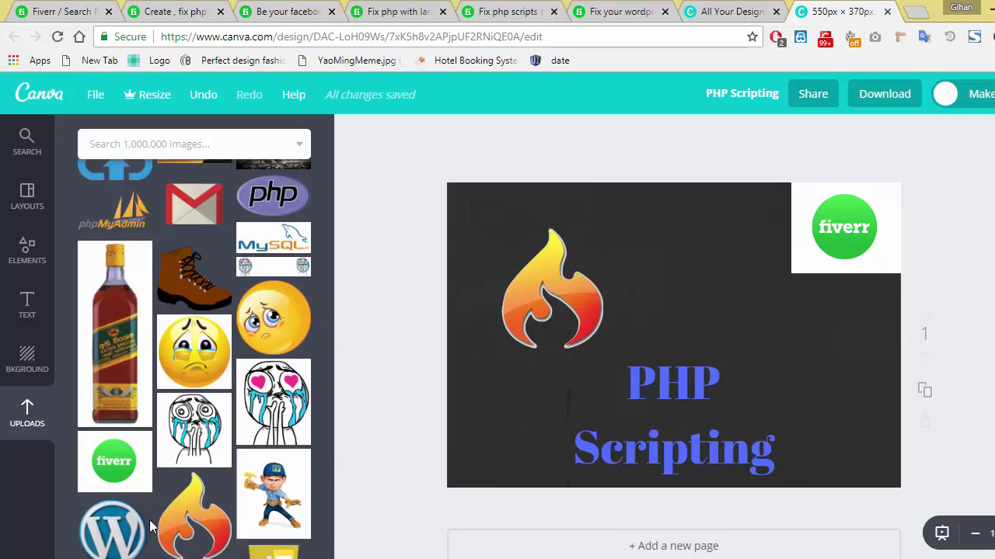
- Add the uploaded PHP logo, shrink it and place it above the heading beside the flame logo
scroll(173, 515, up, 4)
click(273, 506)
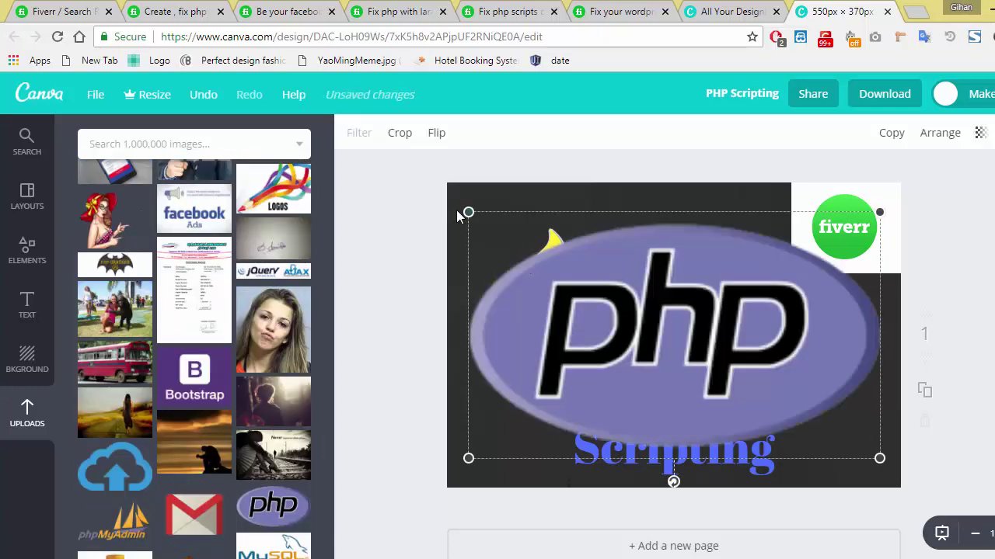
drag(468, 214, 788, 404)
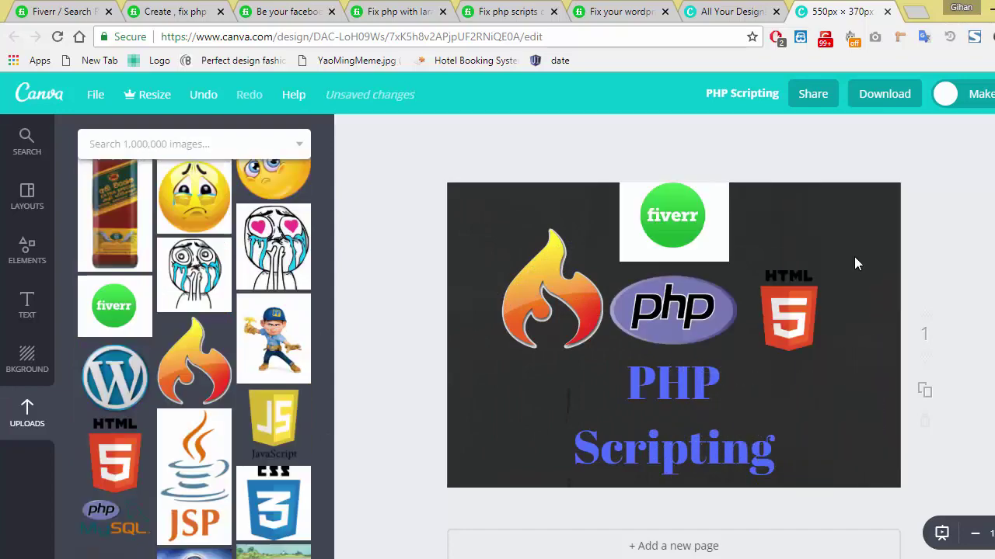
click(870, 297)
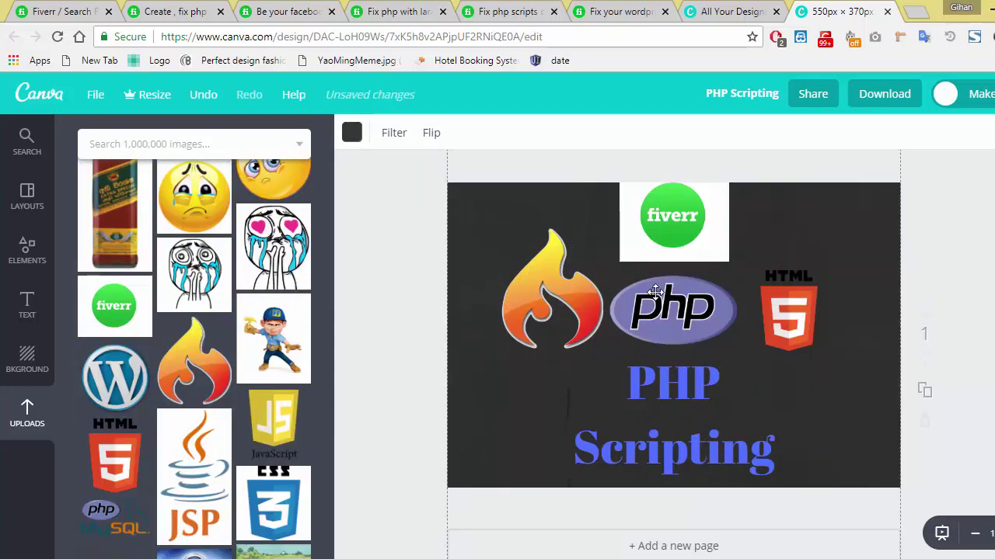
- Download the finished design as a PNG file
click(874, 100)
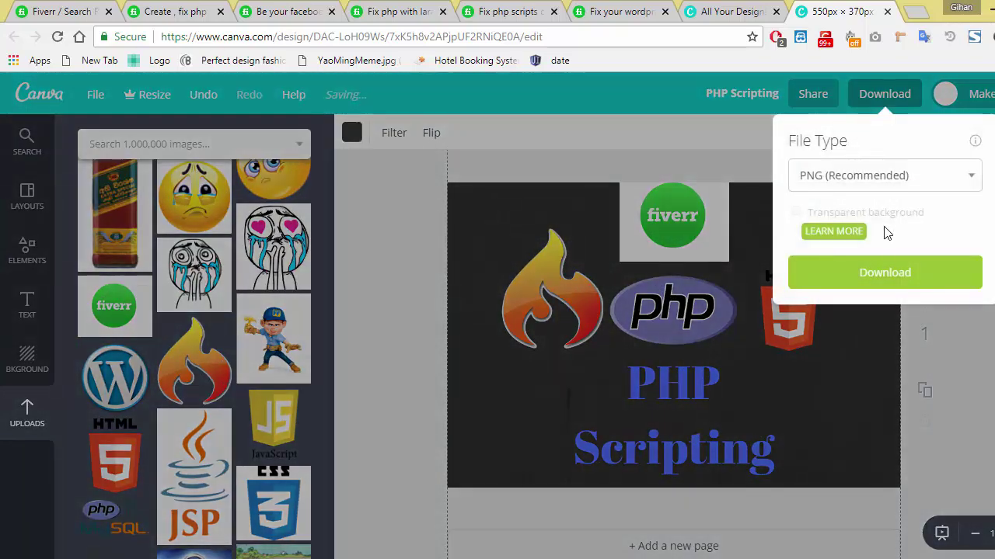
click(885, 273)
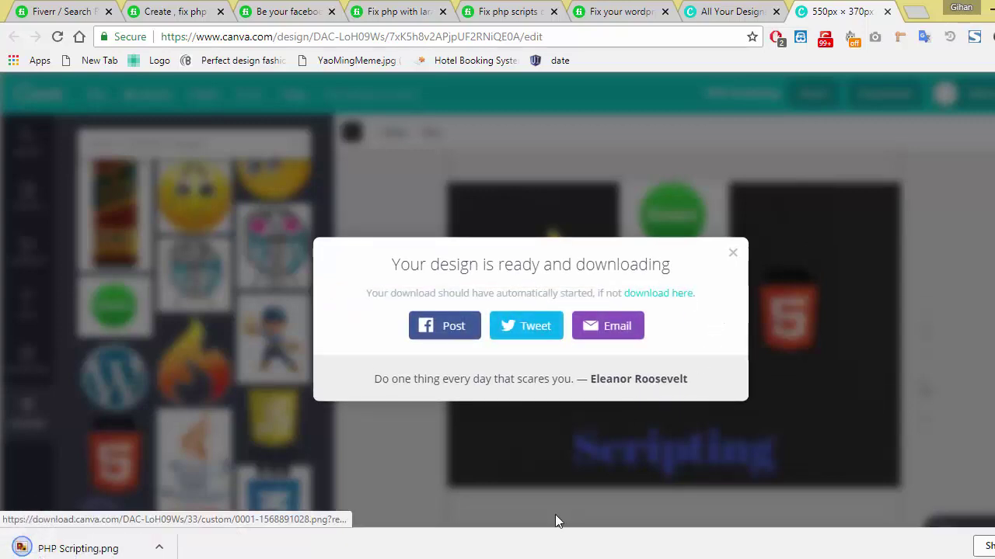
- View the downloaded PHP Scripting.png, close it and return to the Fiverr gig search results
click(155, 552)
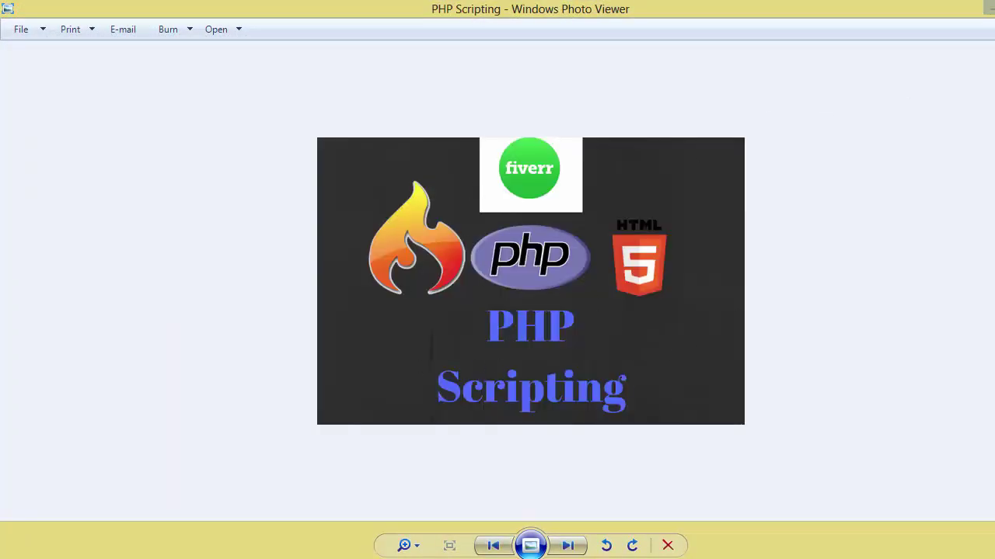
key(alt+F4)
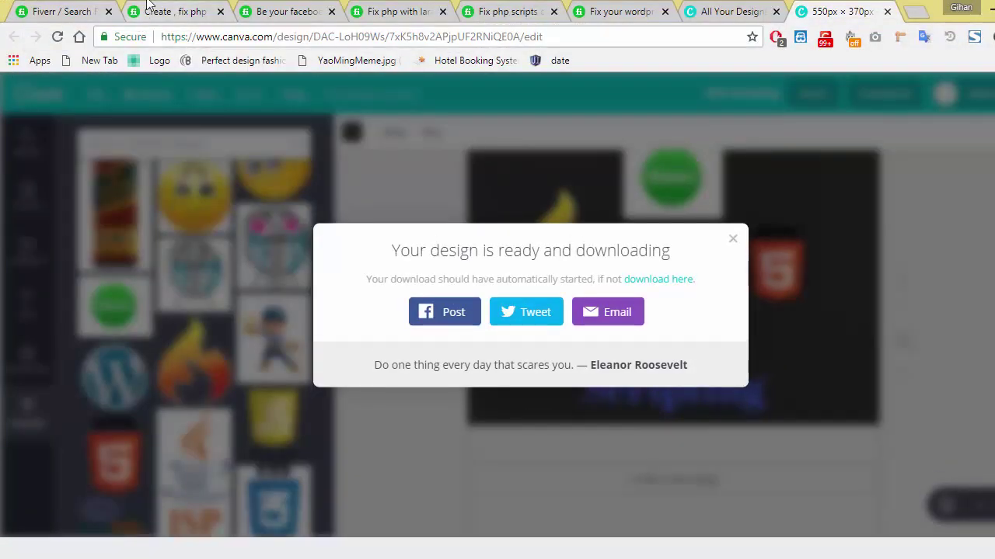
click(48, 8)
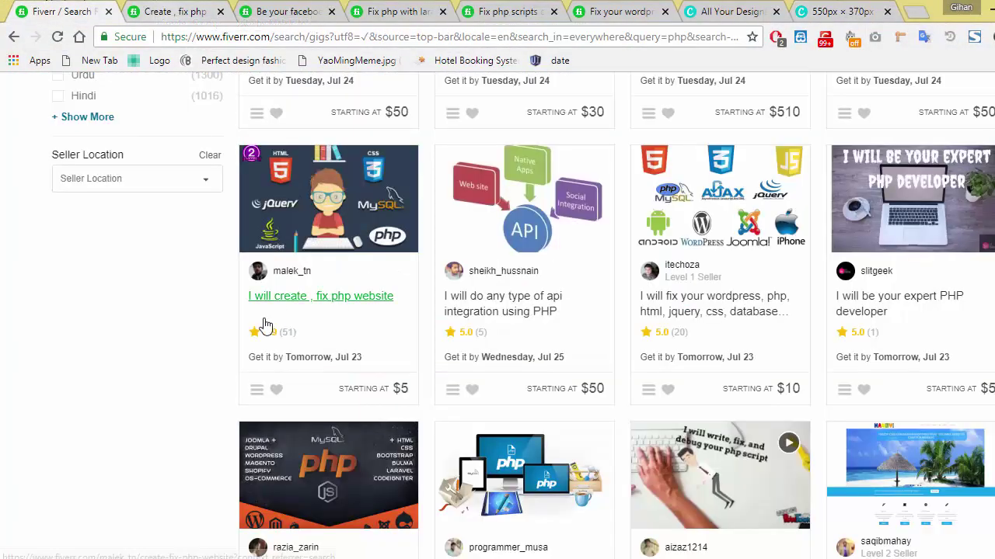
- Go to the account's own selling gigs in Fiverr and start creating a new gig
scroll(264, 327, up, 10)
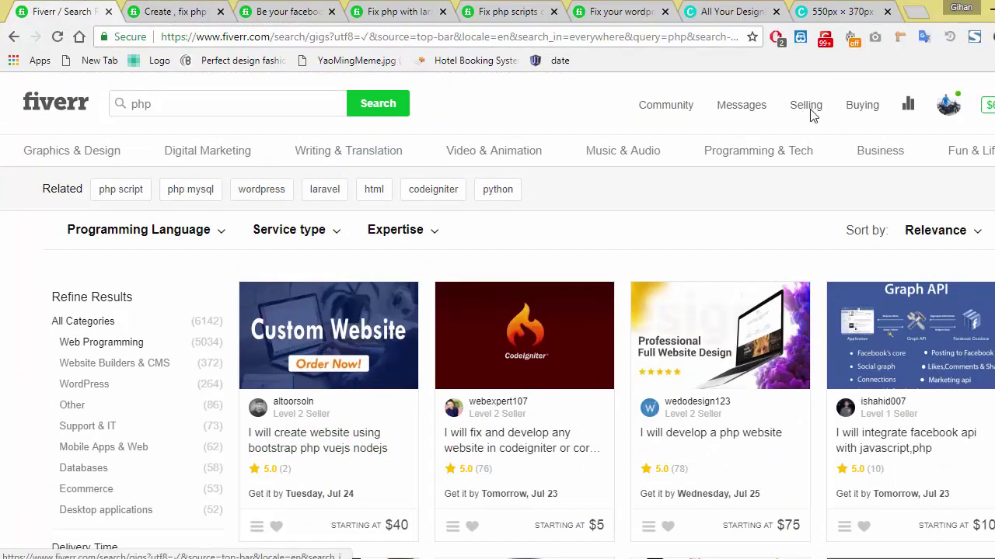
mouse_move(811, 114)
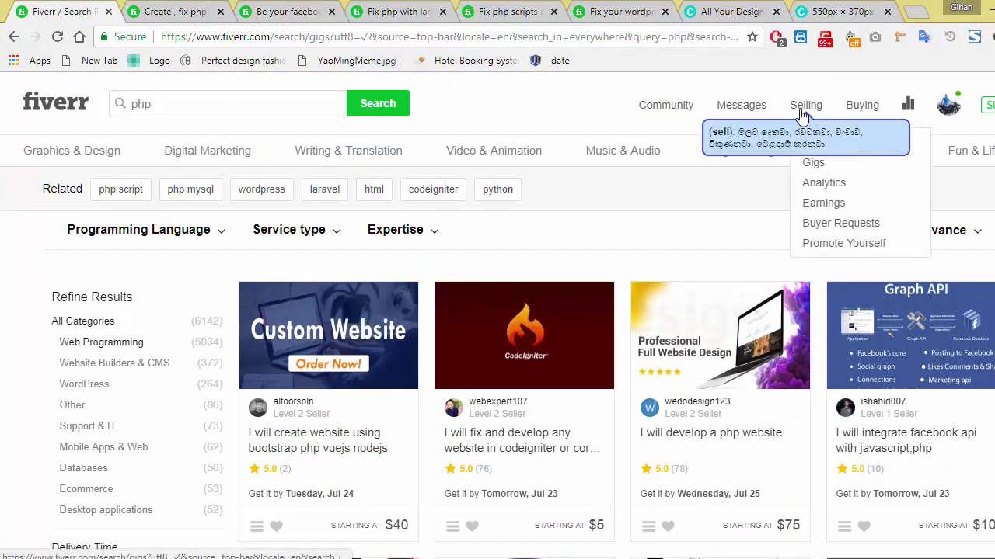
click(163, 13)
key(ctrl+shift+Tab)
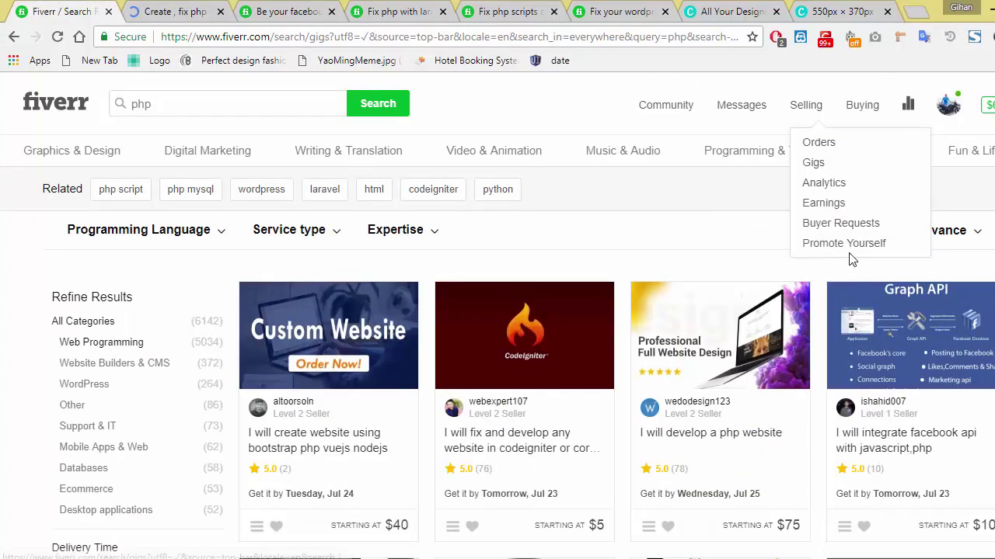
click(815, 163)
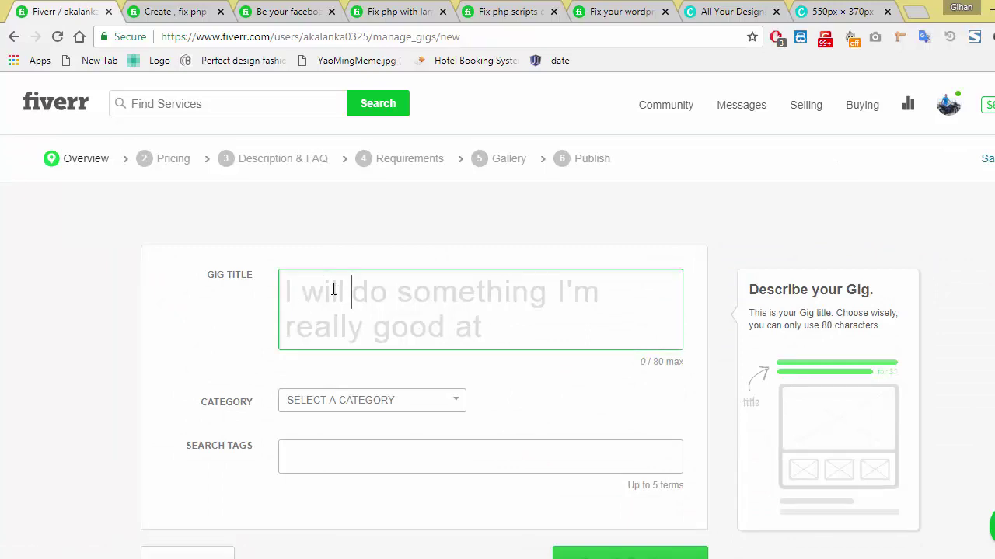
- Copy the heading from the Word document and enter it as the gig title "Create, Fix Php Website"
key(alt+Tab)
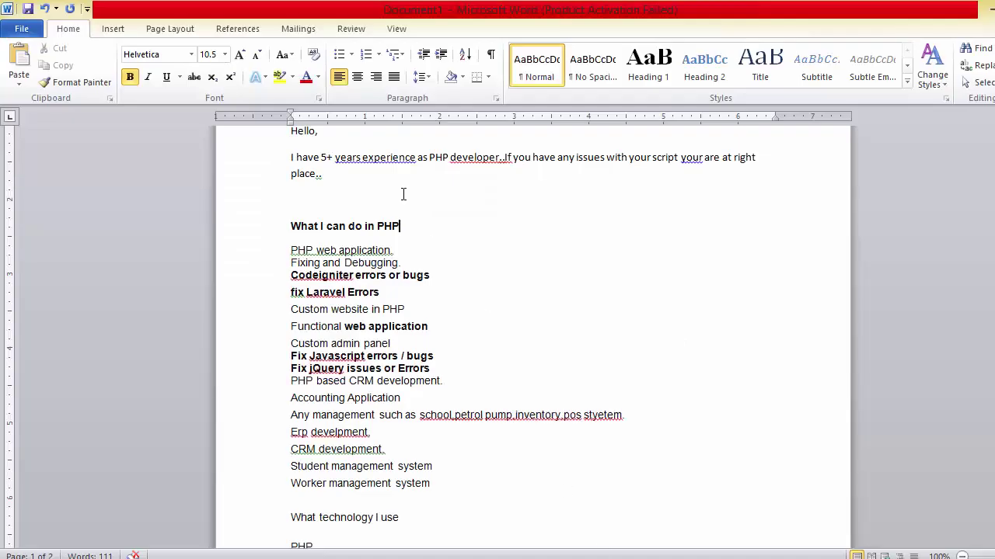
scroll(403, 194, up, 4)
drag(449, 227, 236, 209)
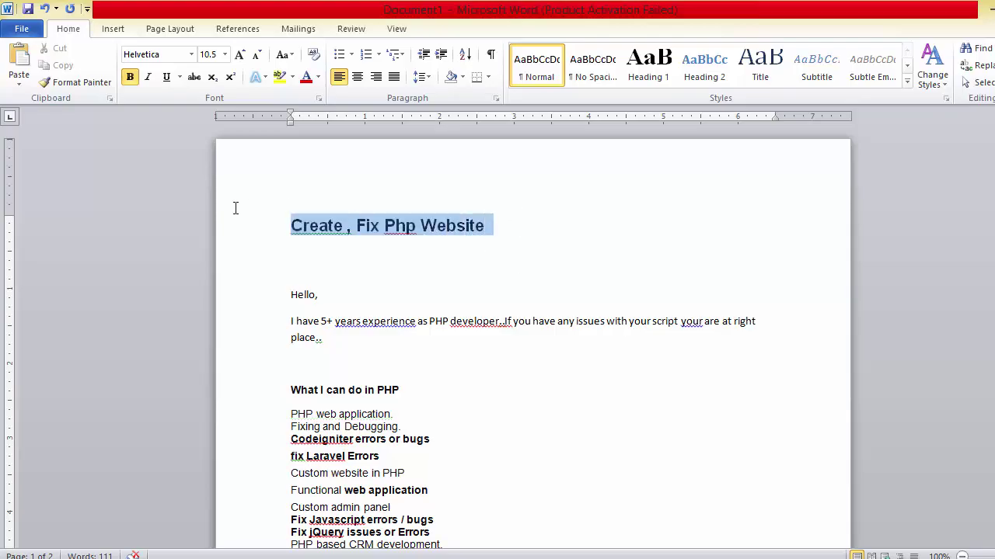
key(alt+Tab)
scroll(490, 369, down, 1)
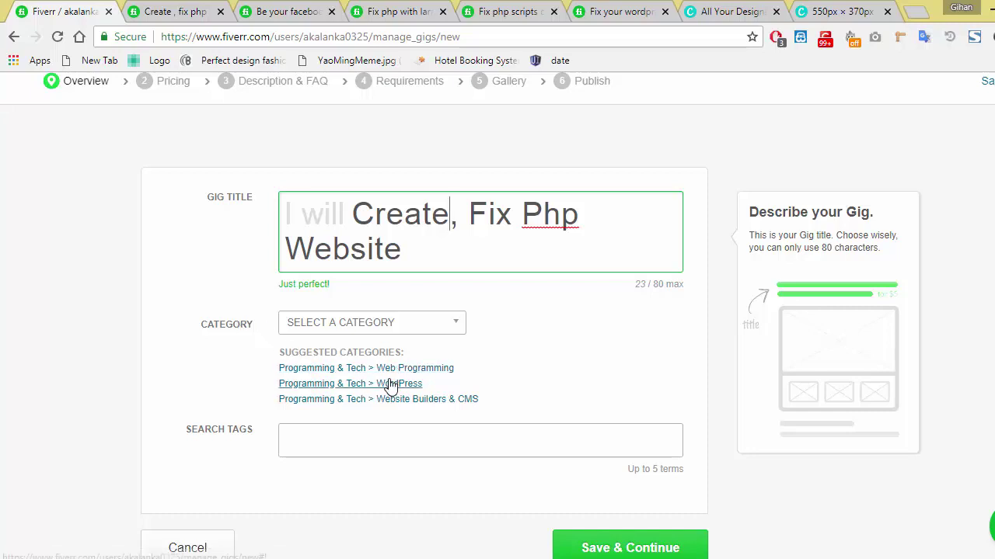
- Choose the suggested category Programming & Tech > Web Programming and set the gig's programming language to PHP
click(443, 370)
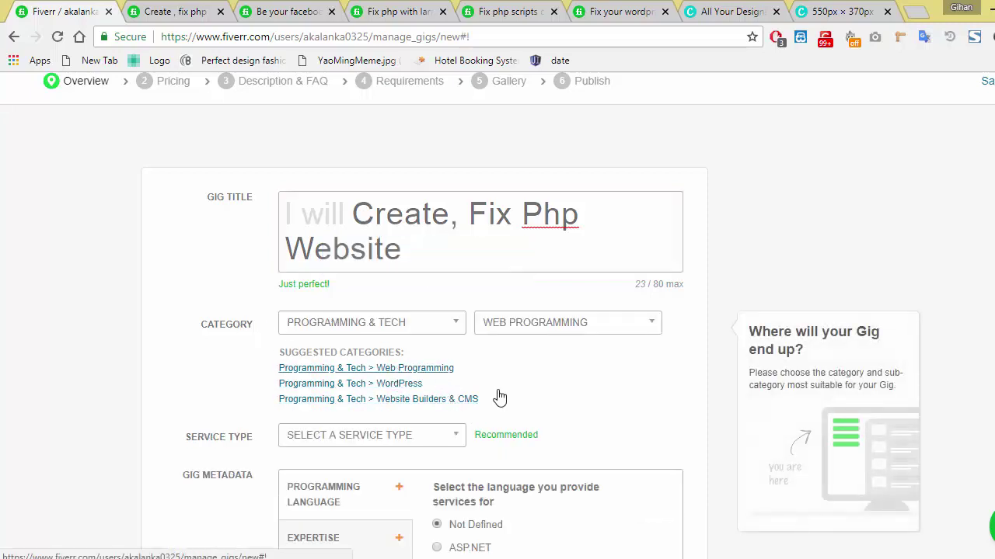
scroll(579, 400, down, 2)
scroll(498, 386, down, 2)
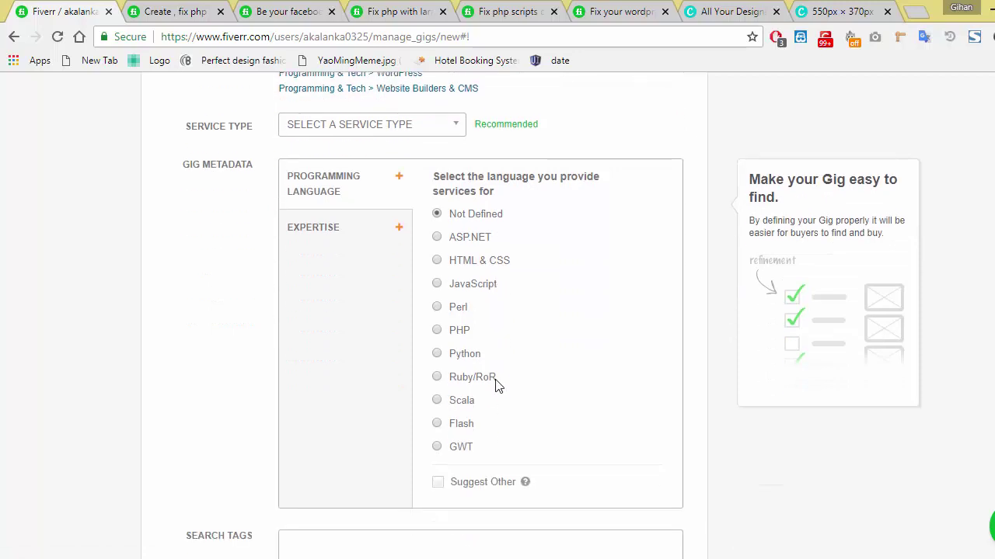
click(436, 329)
scroll(547, 361, up, 1)
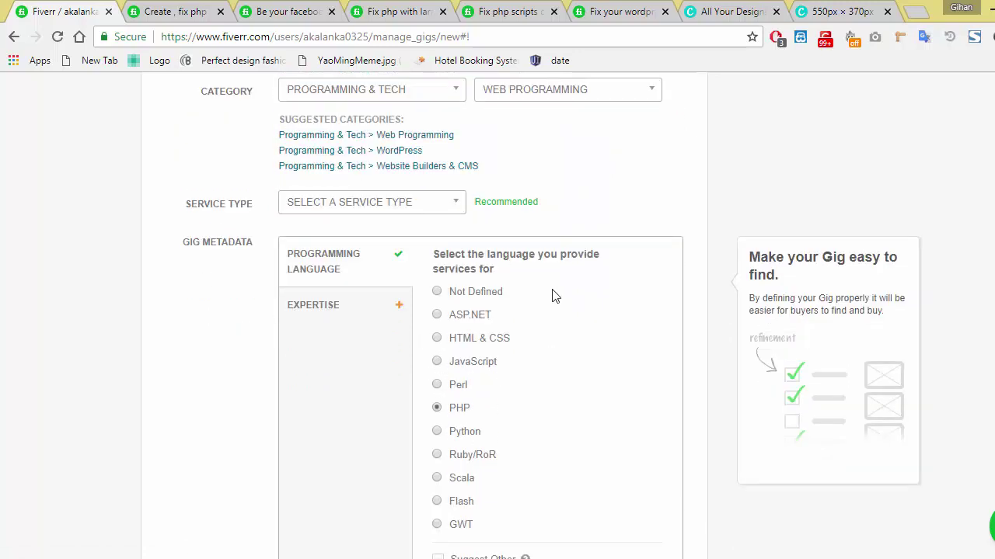
- Select PSD To HTML, Security and Performance as the gig's areas of expertise
click(301, 319)
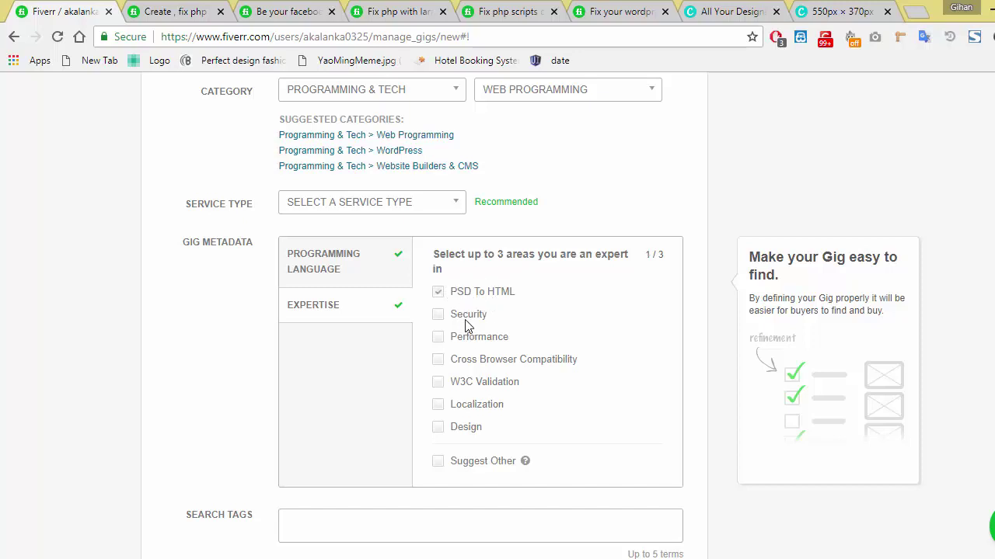
click(475, 342)
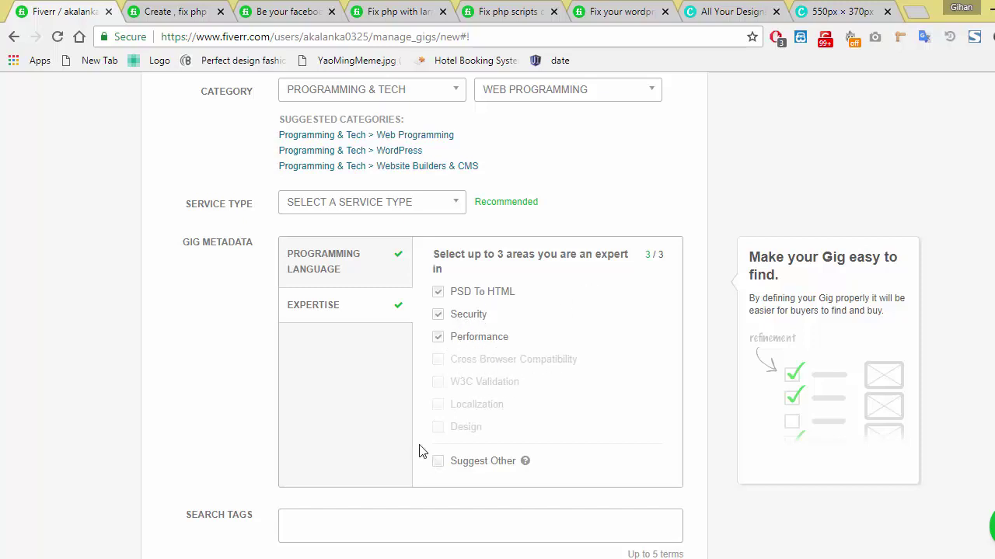
scroll(195, 392, down, 3)
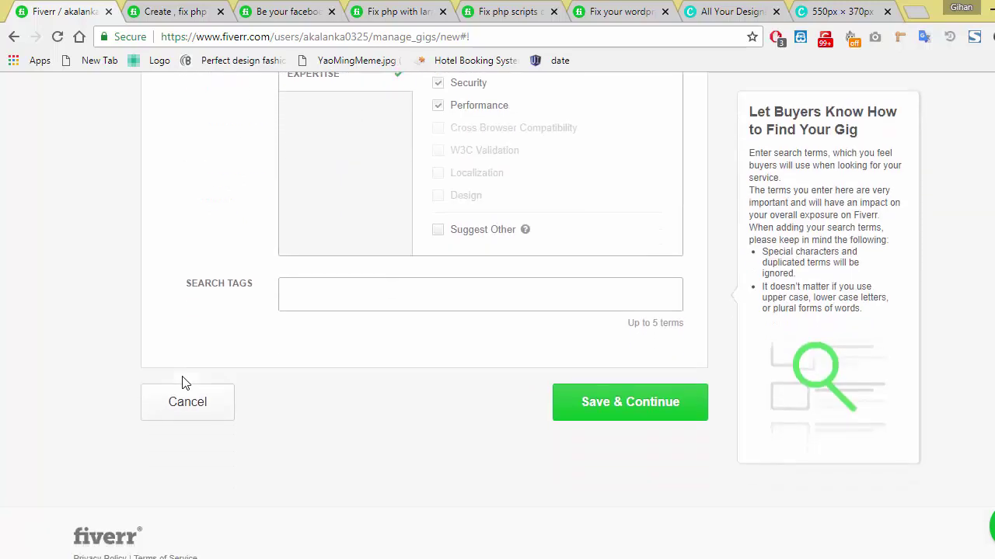
- Copy the search tags mysql, ajax, javascript, php and htm from the "Create, fix php website" gig into the Word document below "Thanks"
click(343, 286)
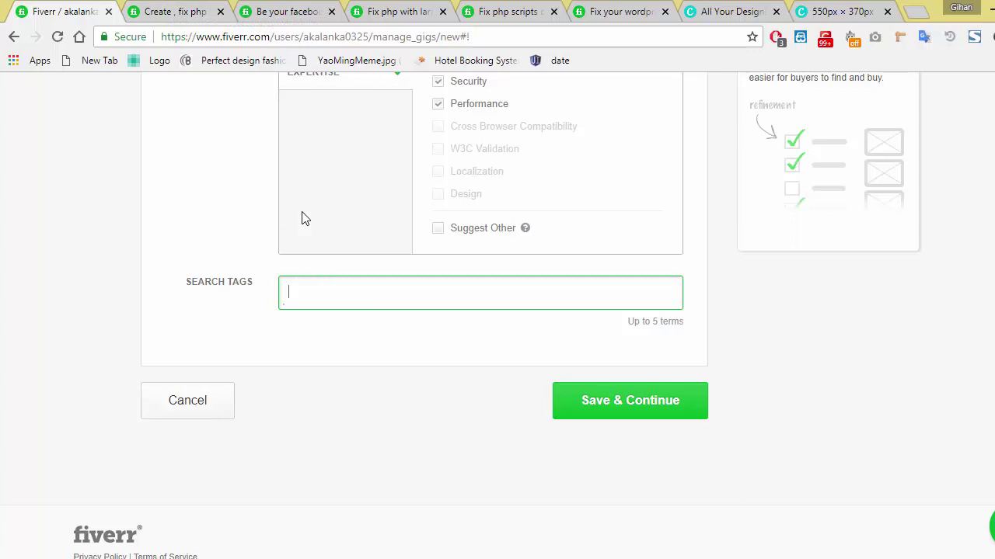
scroll(202, 214, up, 3)
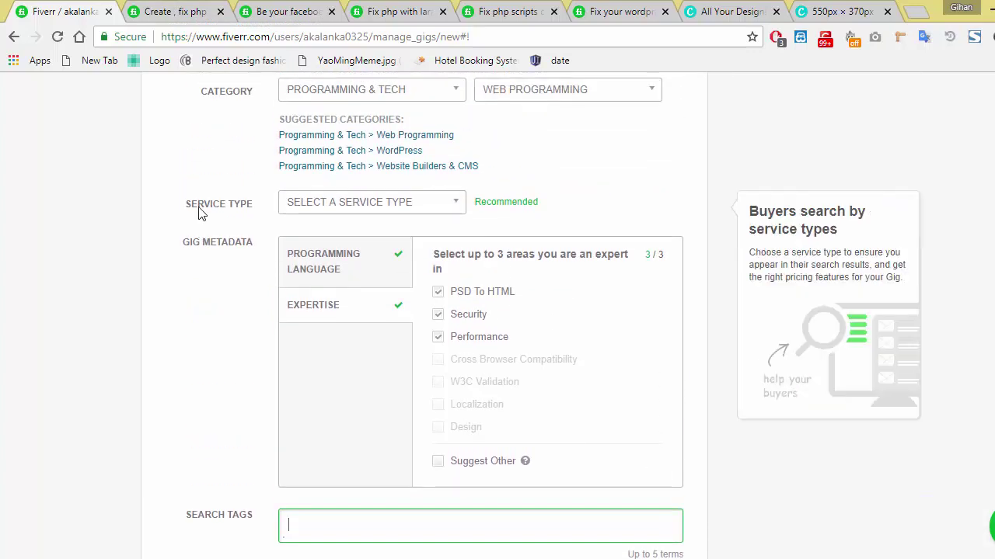
key(ctrl+Tab)
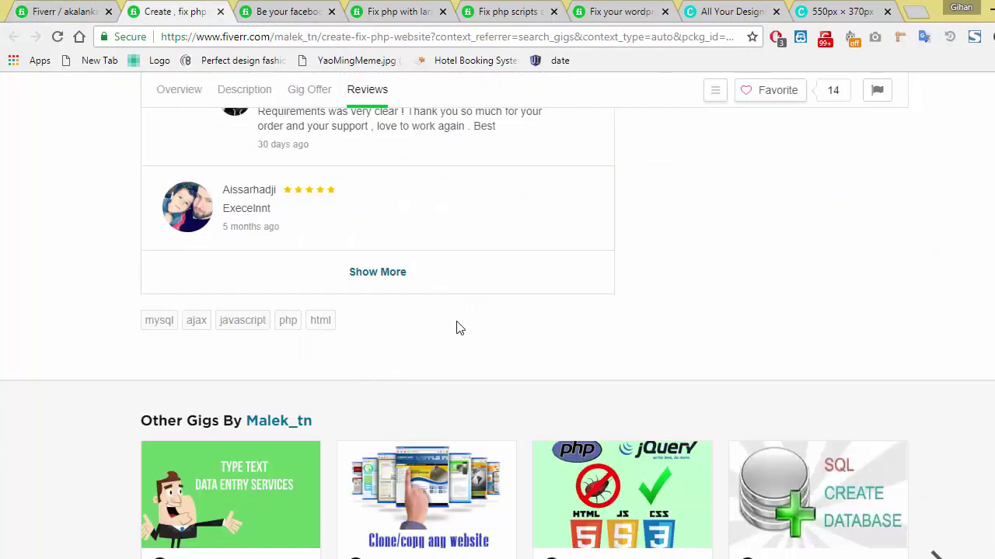
drag(142, 320, 329, 327)
key(ctrl+c)
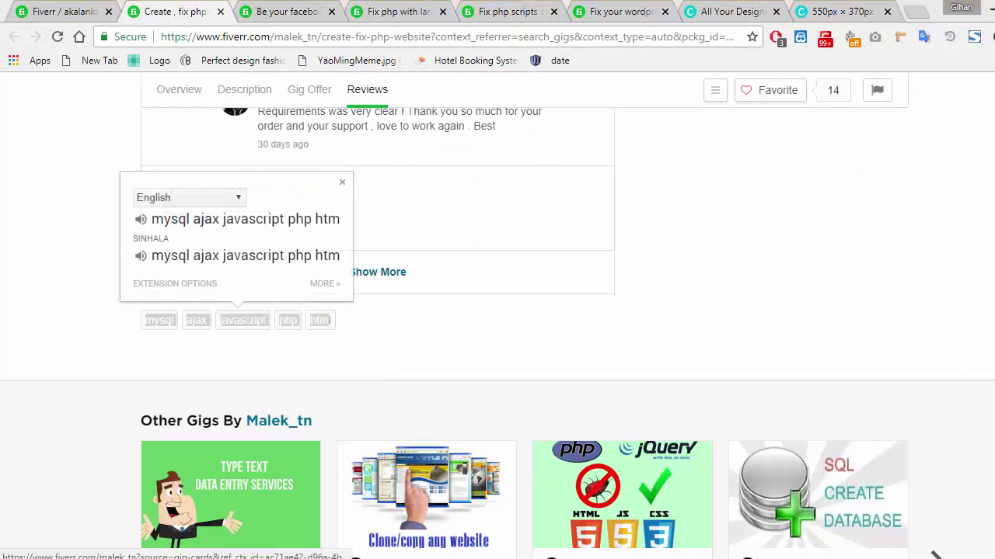
click(614, 557)
scroll(544, 349, down, 3)
scroll(417, 314, down, 15)
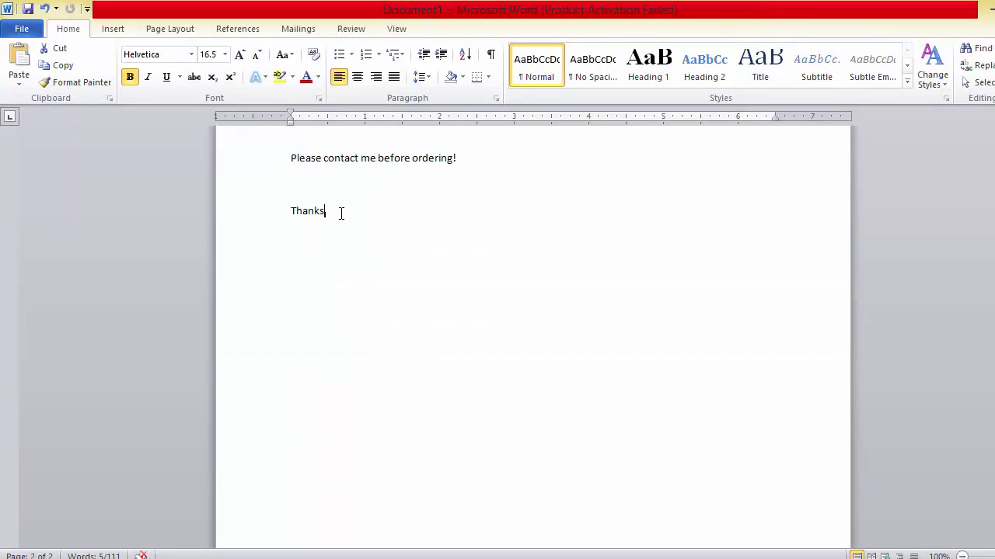
key(Return)
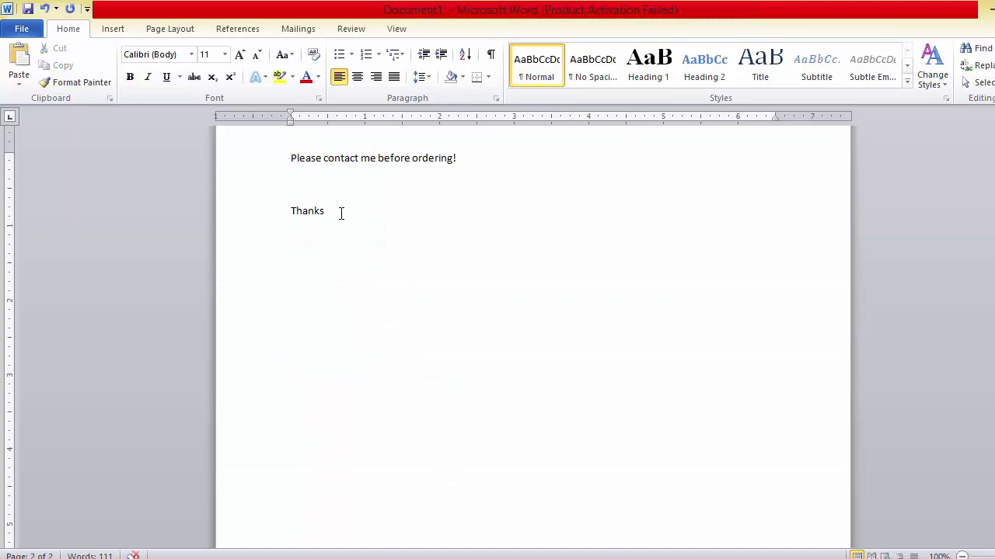
key(ctrl+v)
- Close the Facebook gig tab and copy the Laravel gig's tags php, php developers, codeigniter, web application and programmer into the Word list
key(alt+Tab)
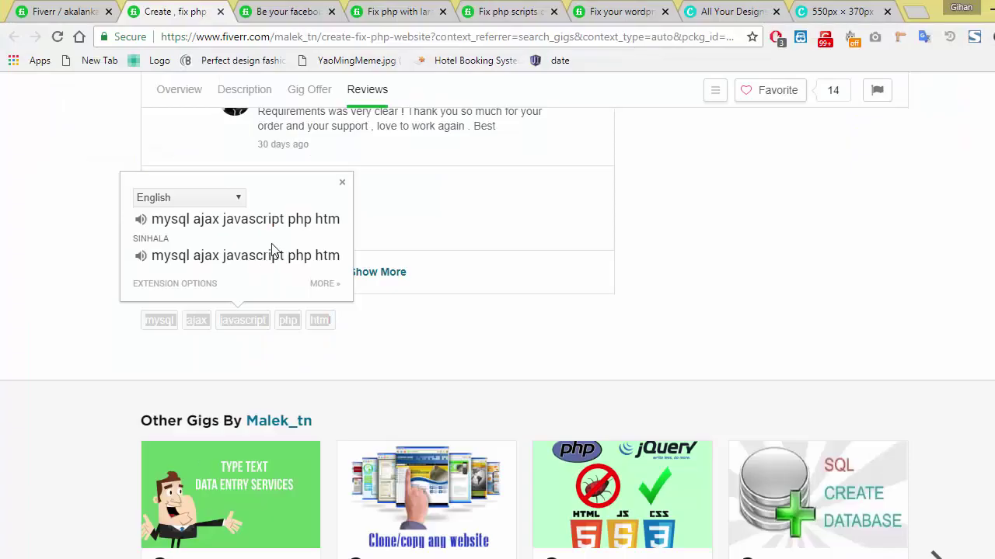
key(ctrl+Tab)
key(ctrl+w)
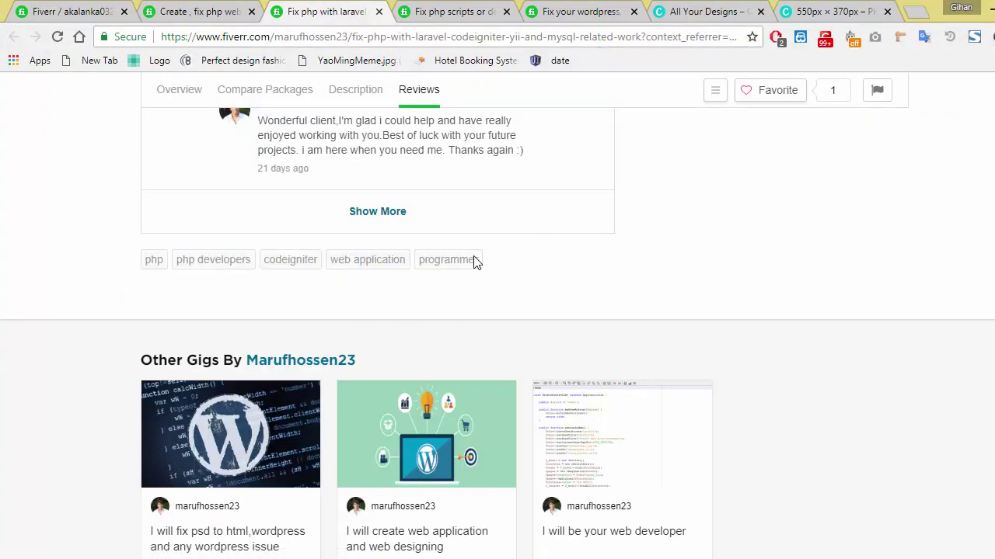
- Copy the tags php, web application, website development, debug and fix from the "Fix php scripts" gig into the Word list
key(ctrl+Tab)
scroll(508, 273, down, 3)
scroll(506, 282, down, 5)
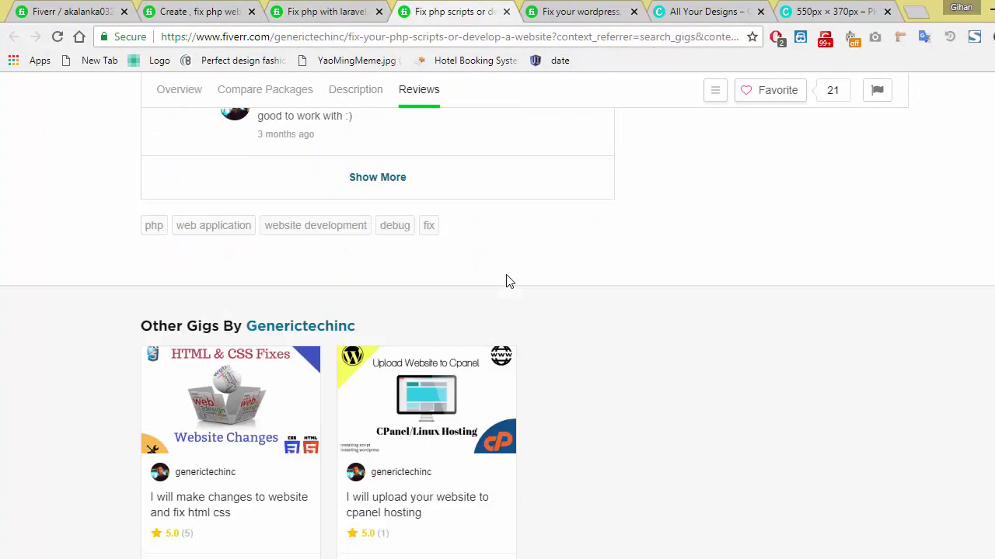
scroll(513, 268, up, 1)
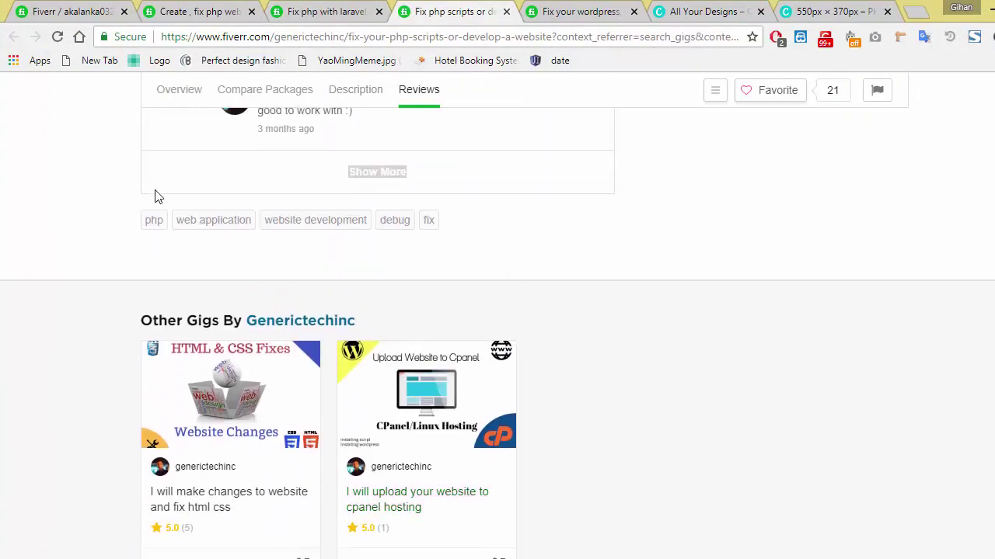
drag(506, 240, 133, 216)
key(ctrl+c)
key(alt+Tab)
key(ctrl+v)
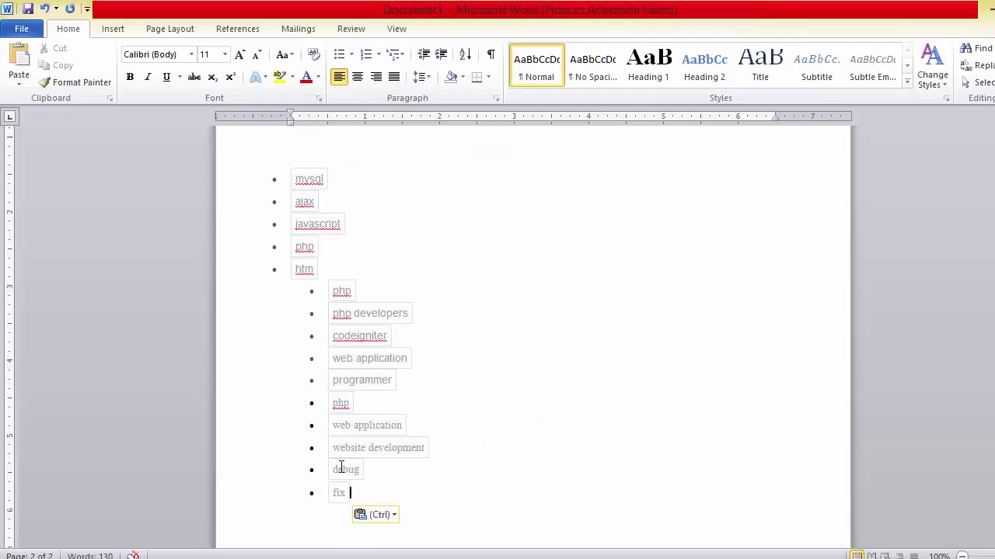
- Copy the whole collected tag list from Word into a new Notepad document
drag(346, 507, 182, 183)
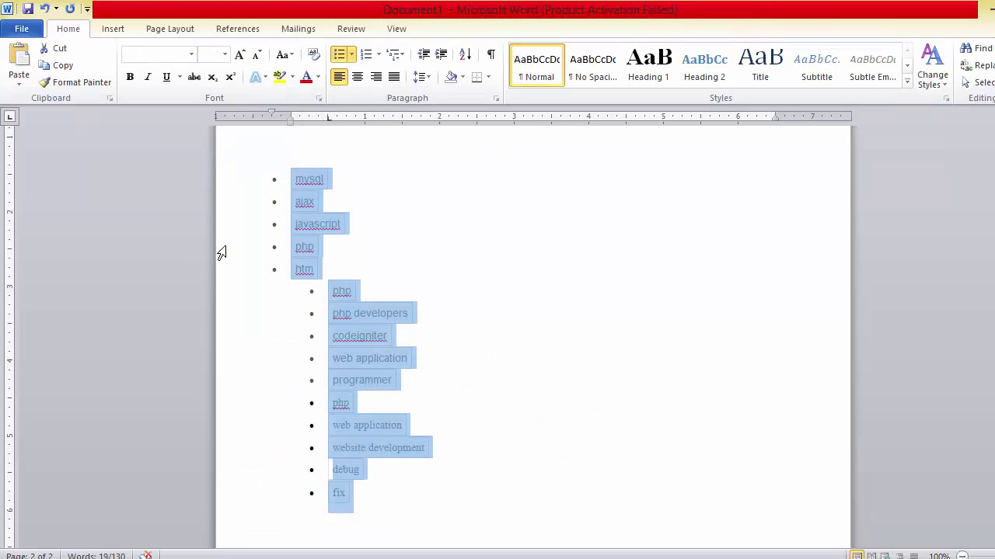
scroll(225, 253, up, 2)
key(super)
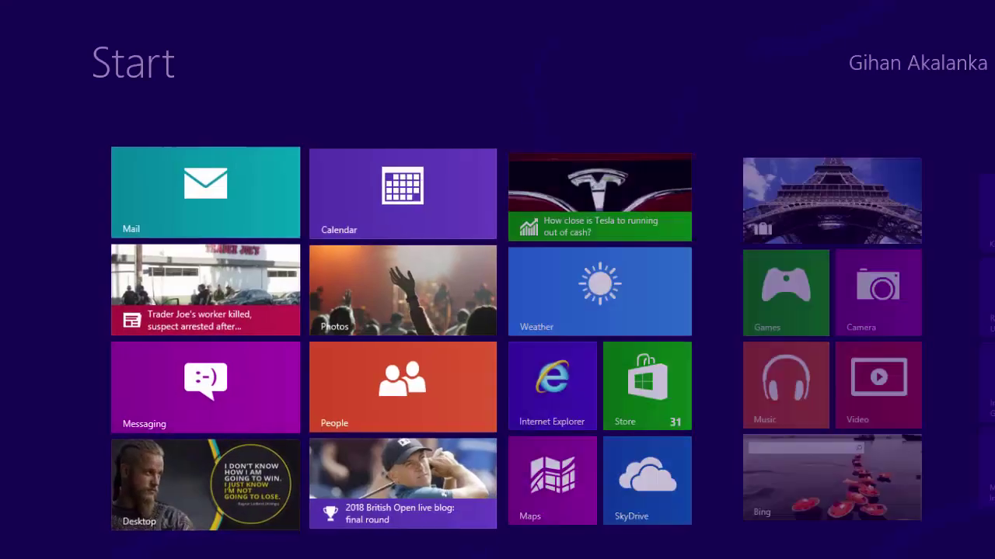
text(notepad)
key(Return)
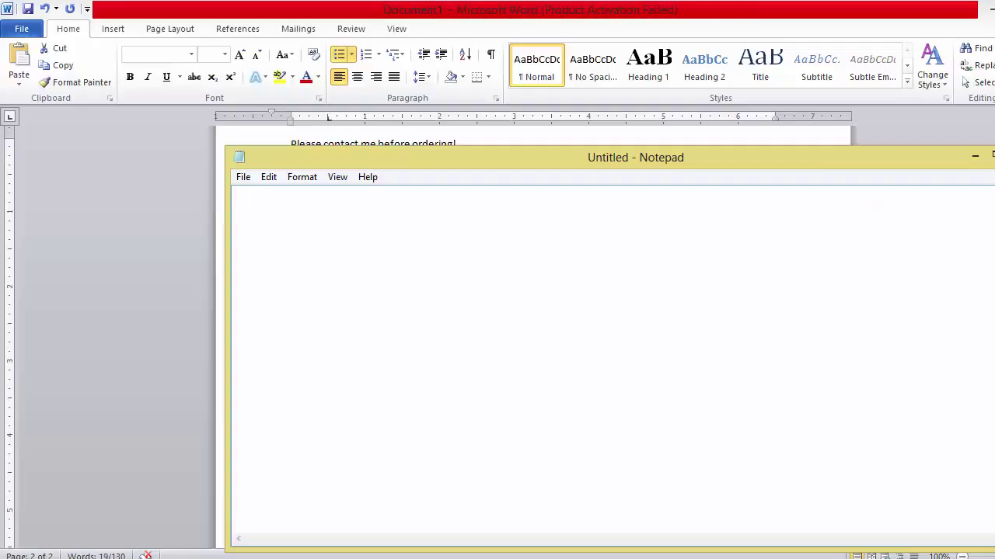
key(ctrl+v)
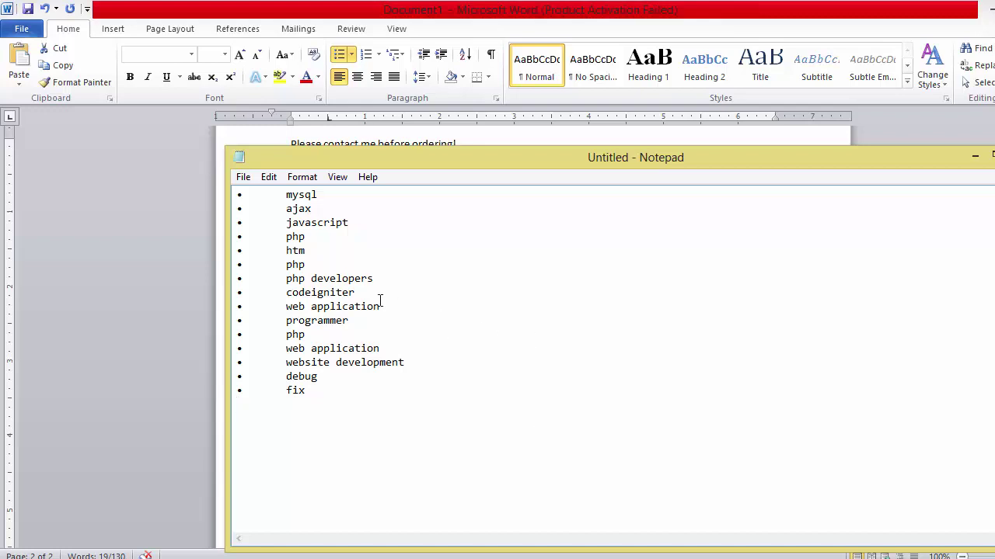
- Separate the Notepad tags into three groups by inserting a blank line after htm and after programmer
double_click(300, 237)
click(328, 249)
key(Return)
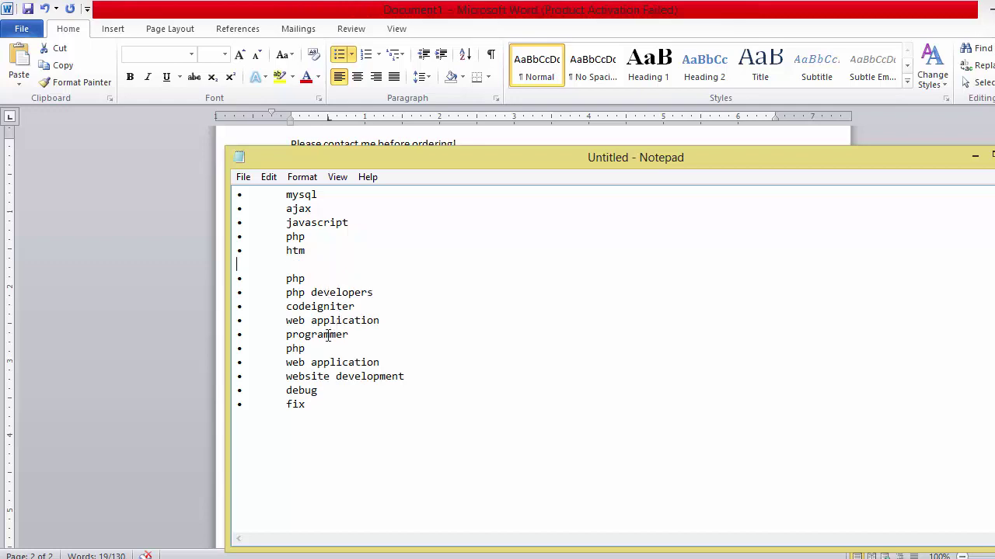
click(401, 337)
key(Return)
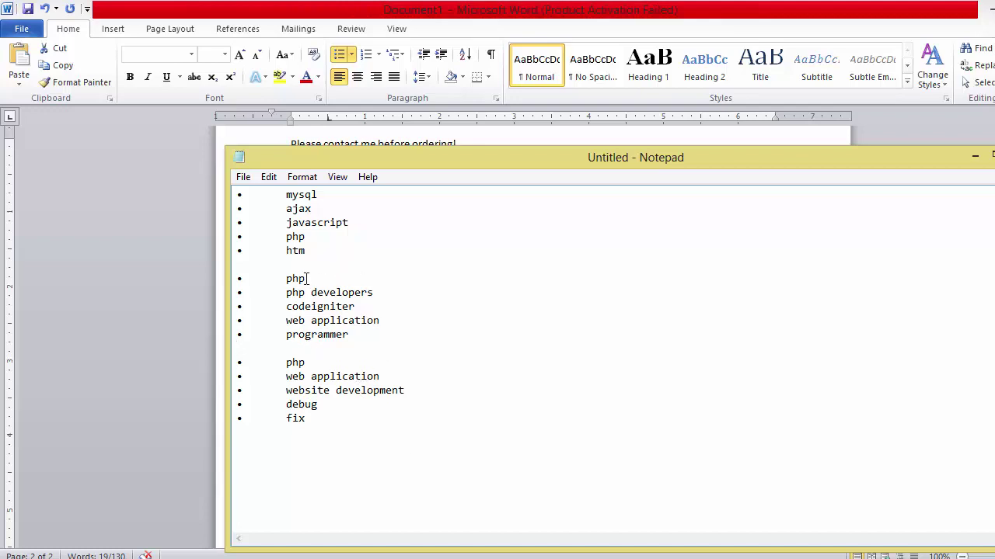
- Copy php from the Notepad list and add it as a search tag in the Fiverr gig form
double_click(297, 234)
click(155, 557)
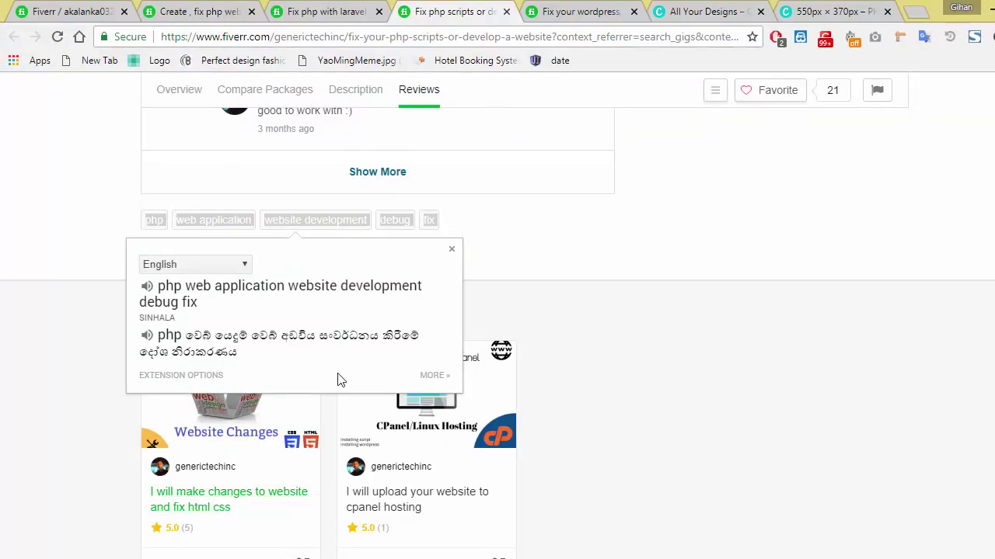
click(40, 6)
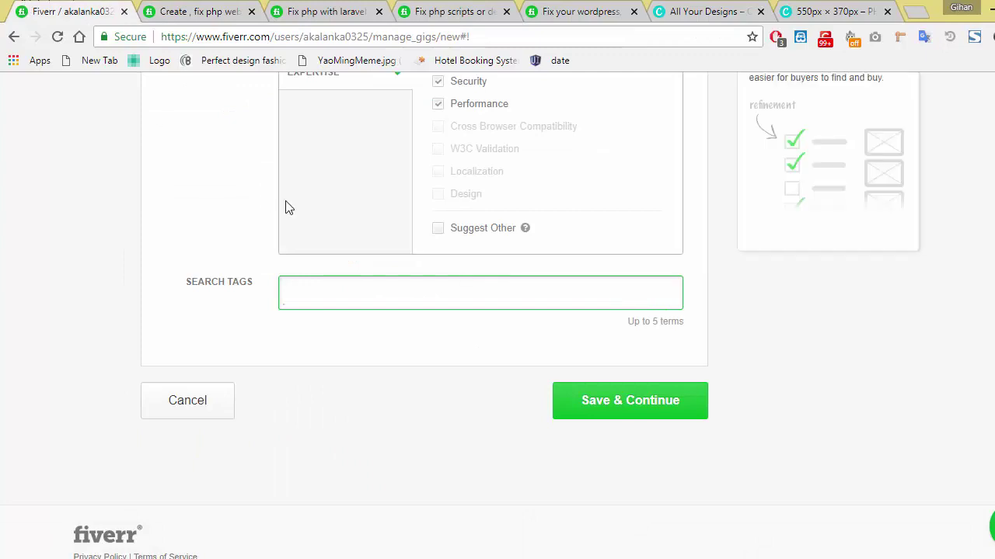
key(ctrl+v)
key(Return)
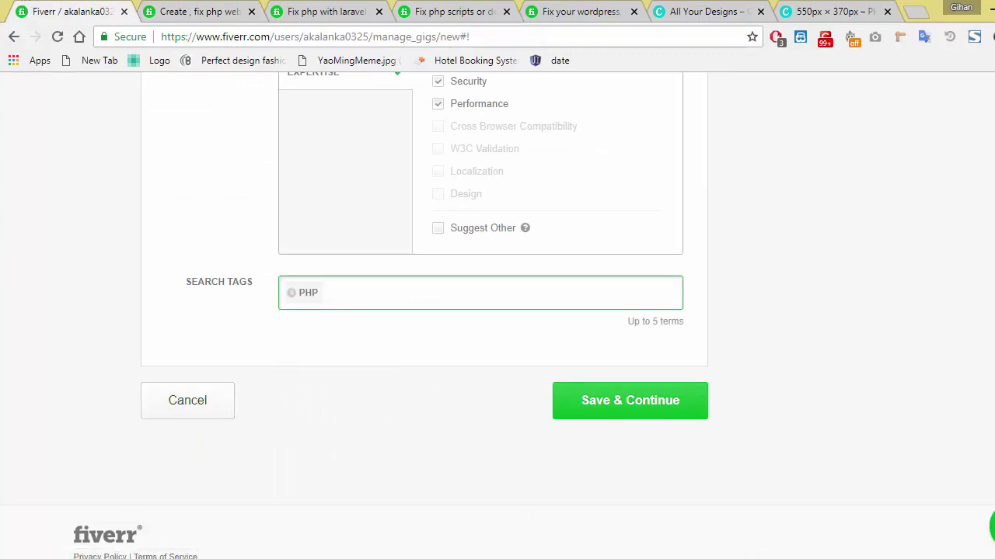
- Copy javascript from the Notepad list and add it as a search tag in the Fiverr gig form
key(alt+Tab)
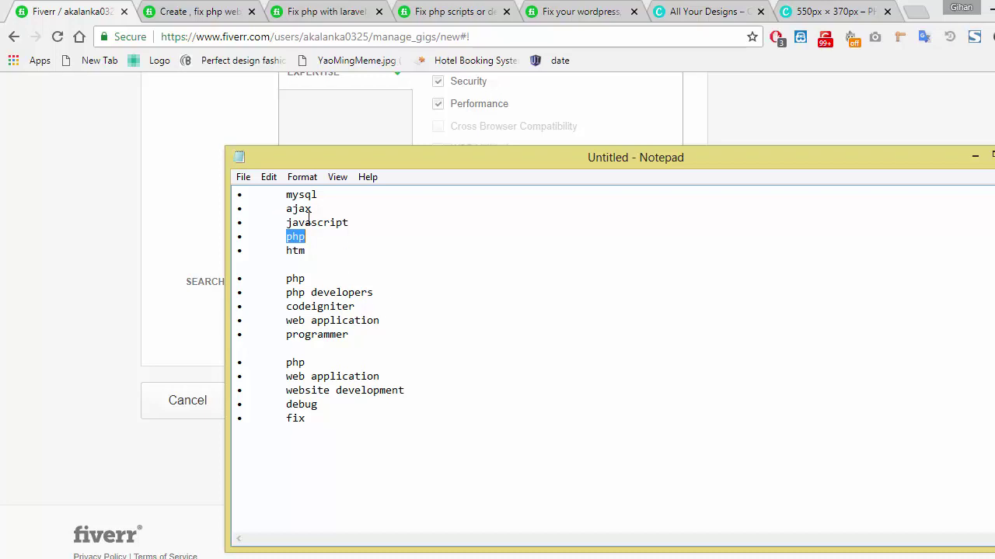
drag(273, 223, 372, 228)
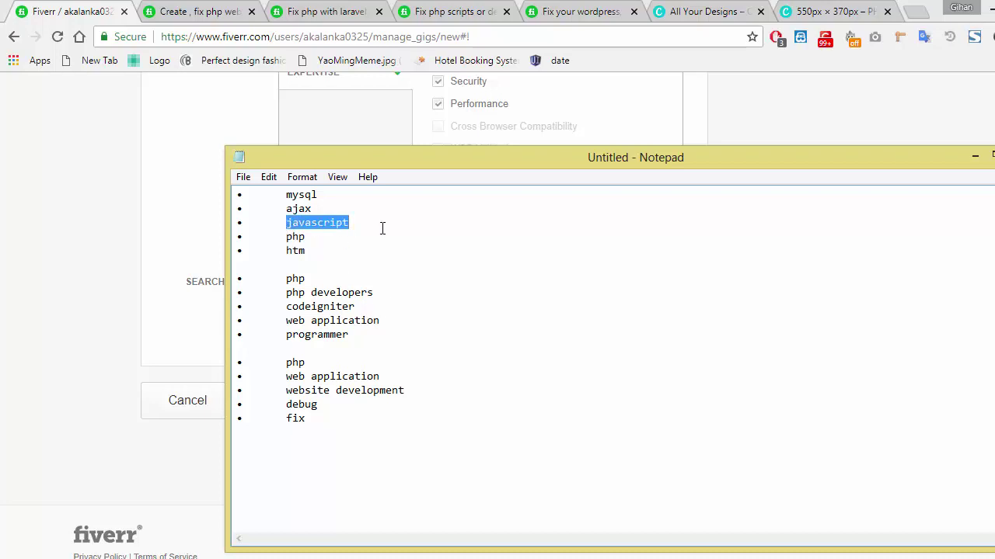
key(ctrl+c)
click(125, 194)
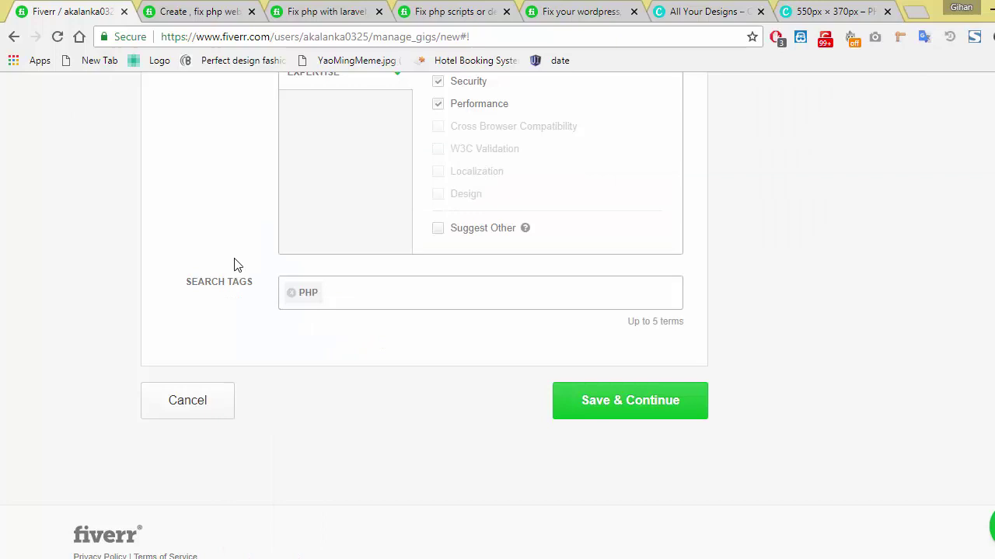
click(375, 299)
key(ctrl+v)
key(Return)
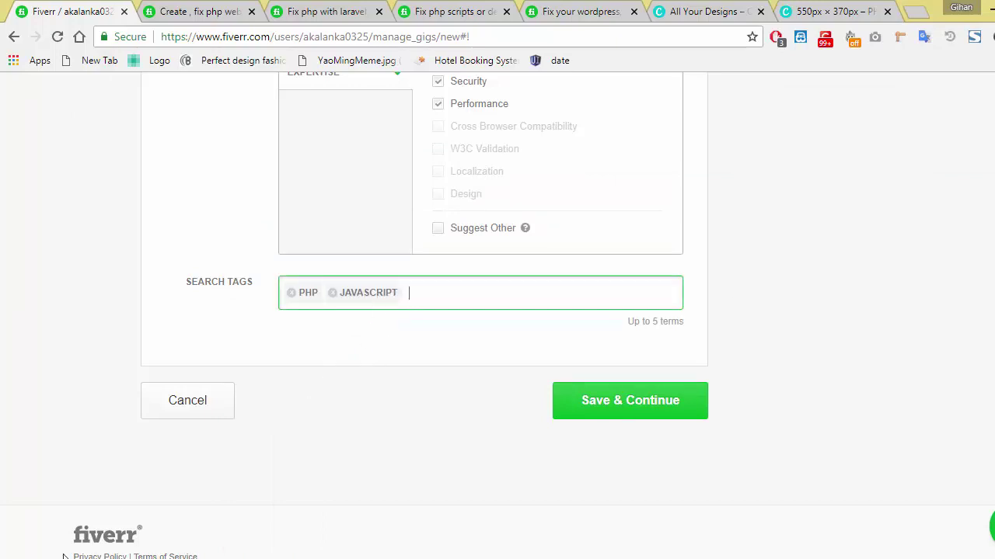
- Copy debug from the Notepad list and add it as a search tag in the Fiverr gig form
key(alt+Tab)
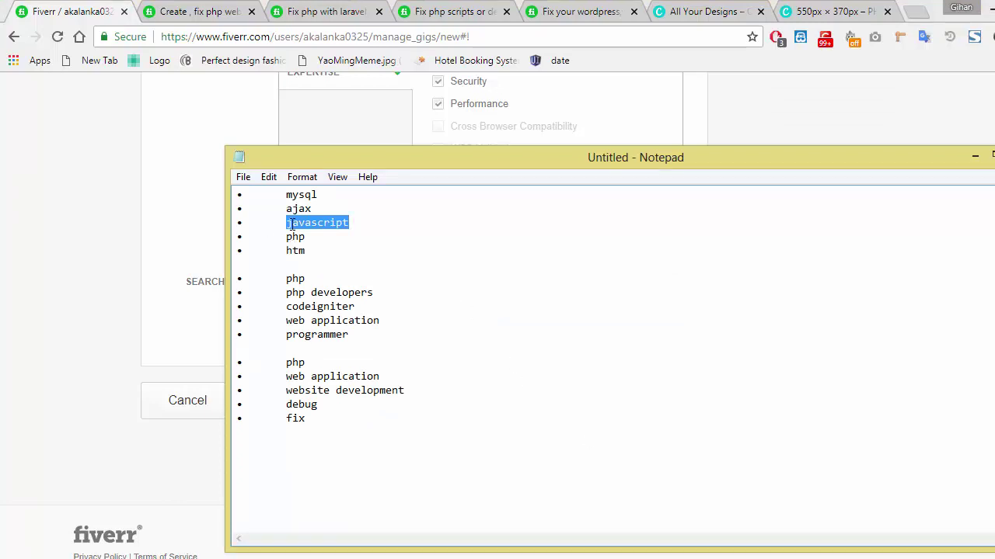
click(298, 201)
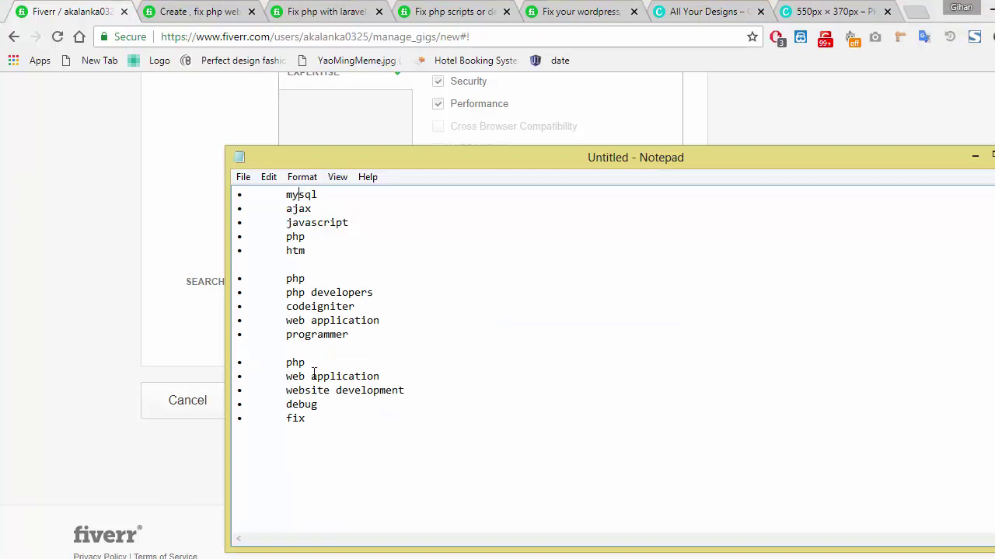
double_click(312, 405)
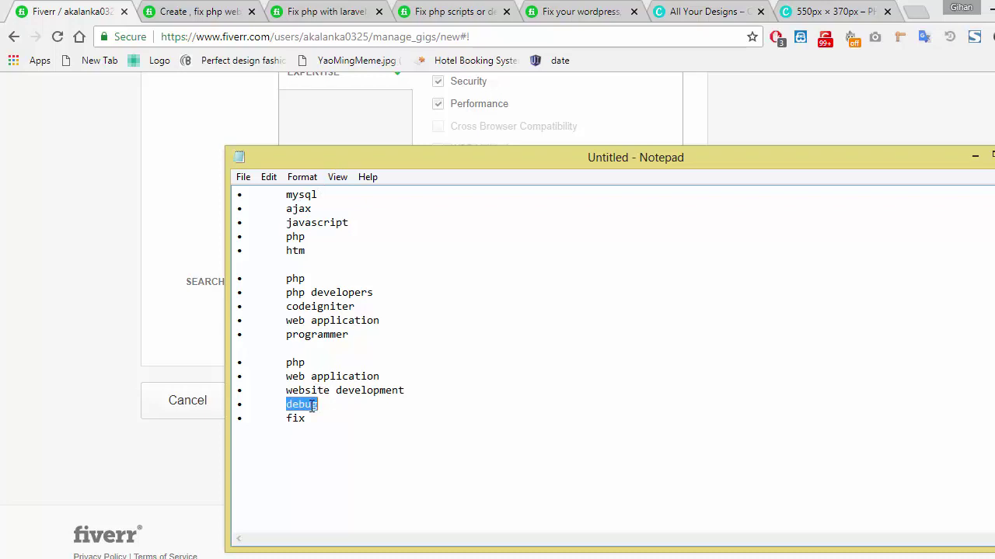
click(135, 311)
click(311, 286)
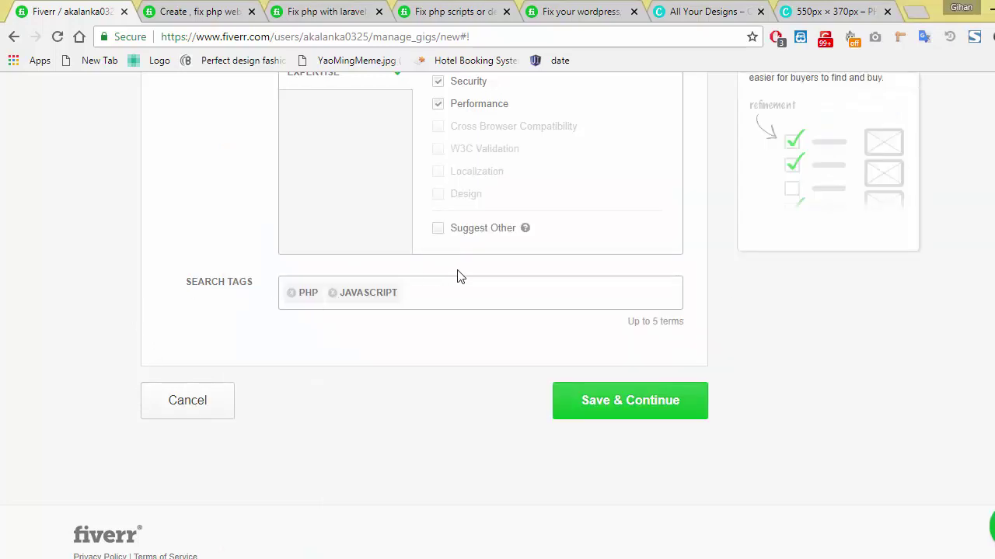
key(ctrl+v)
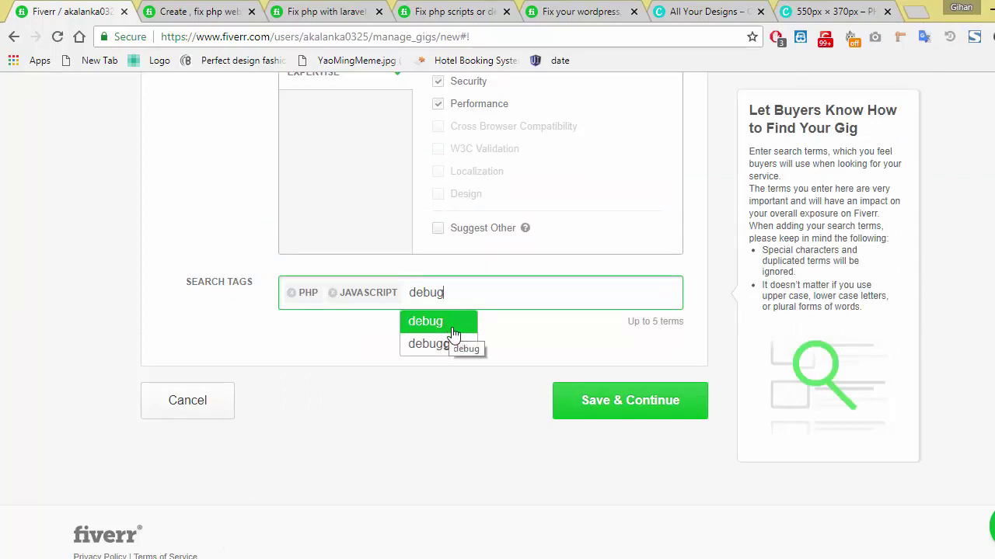
key(Return)
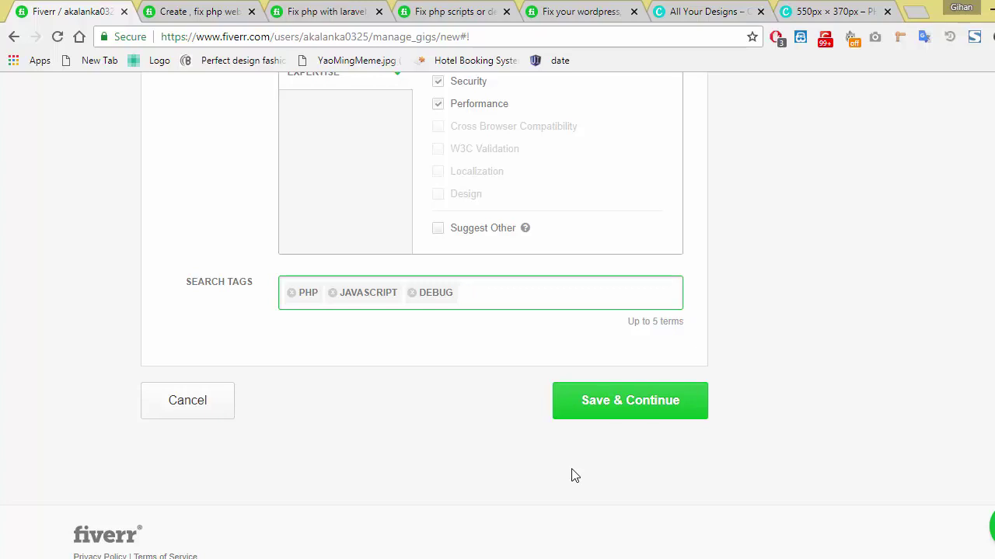
- Fill the remaining search tags with the suggested terms php scripts, fix and debug
text(php)
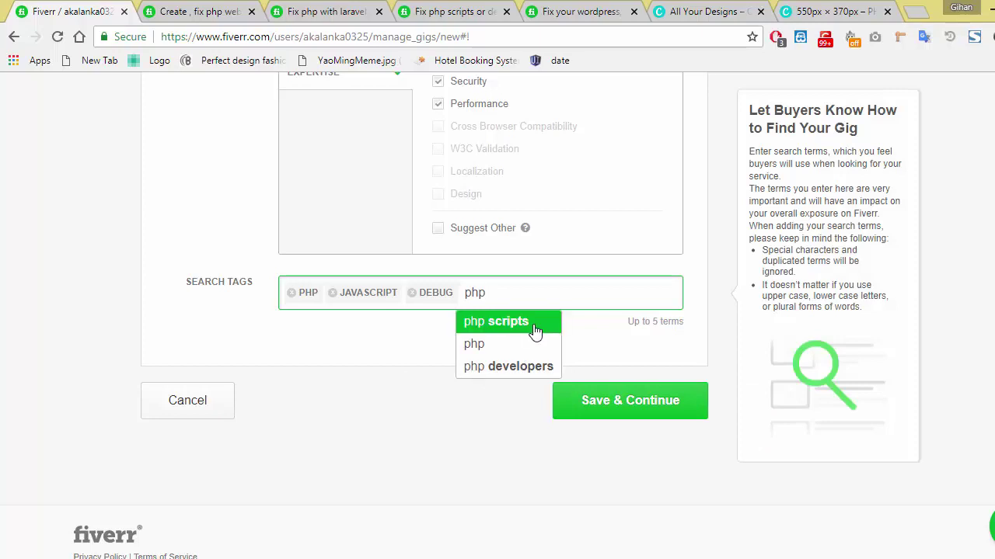
drag(530, 323, 536, 372)
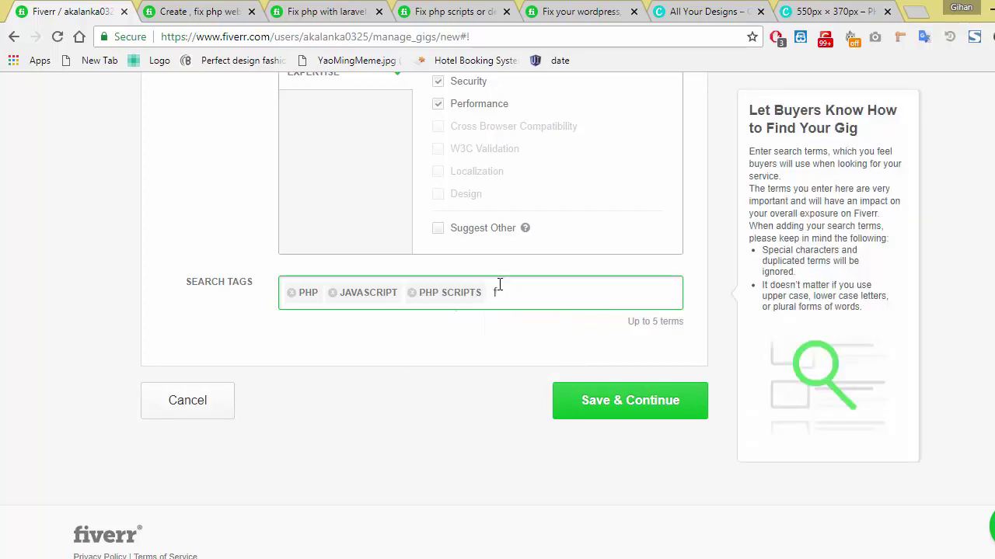
text(fix)
click(498, 321)
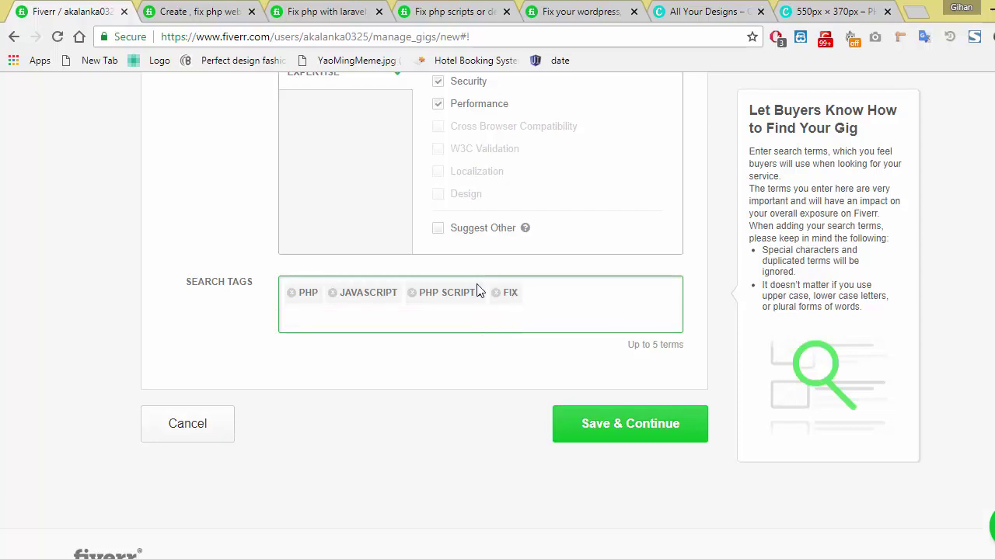
text(bug)
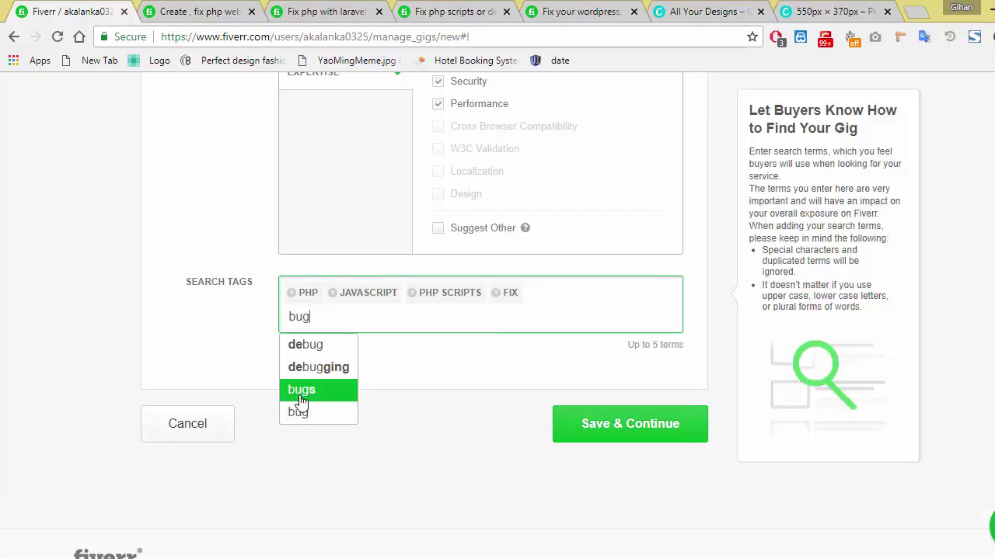
click(320, 344)
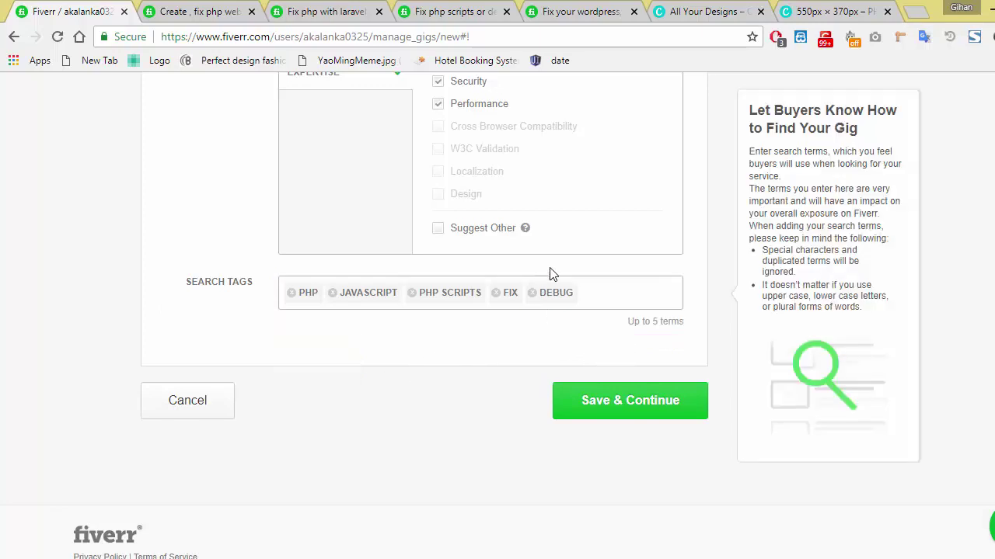
- Save the gig overview, continue to pricing, and enable the 3 Packages option, dismissing its introduction video
click(622, 415)
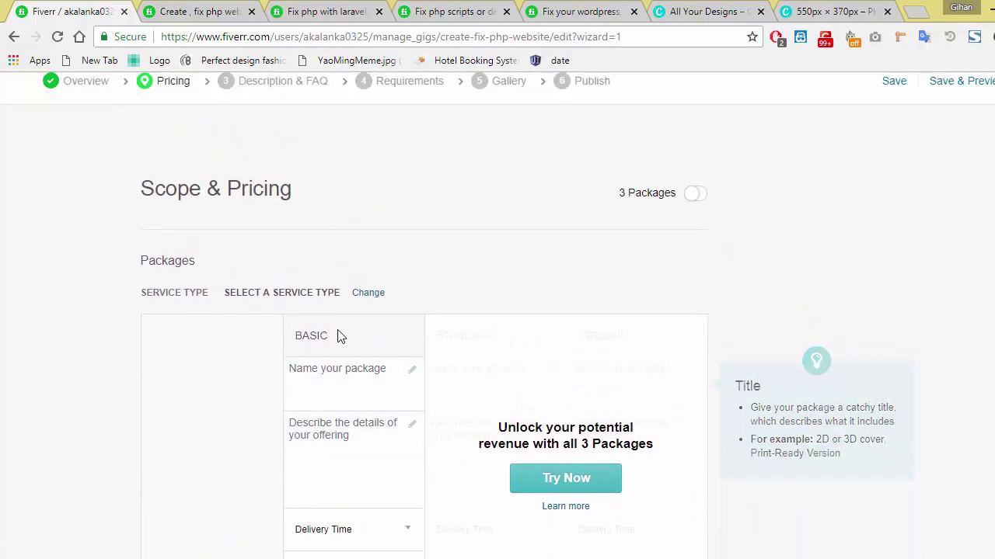
click(707, 193)
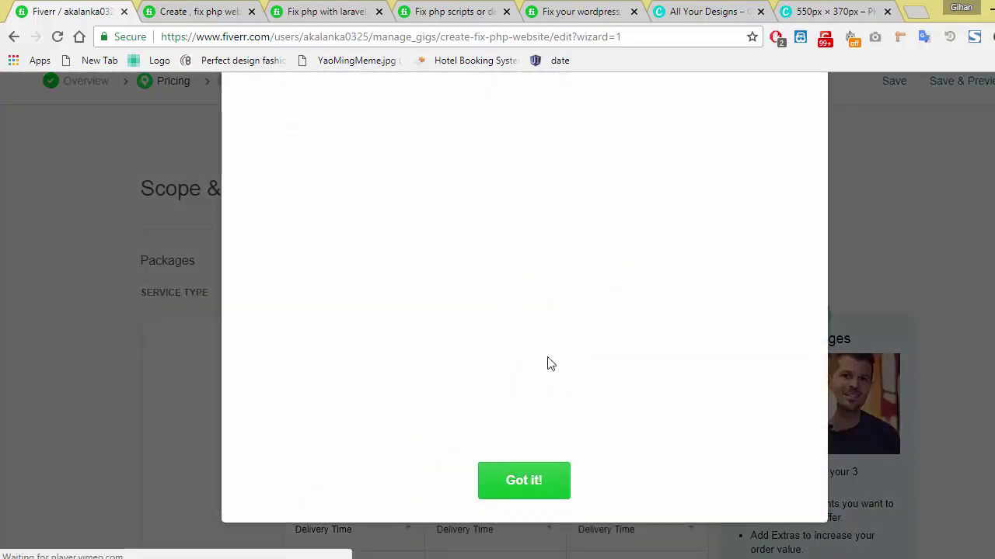
click(509, 485)
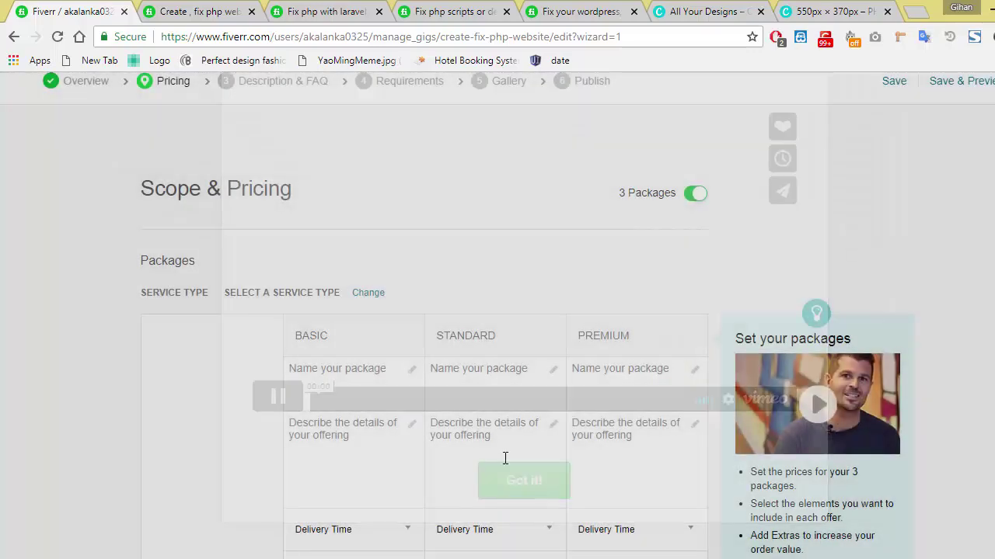
- Name the first package Basic in the packages table
scroll(325, 332, down, 2)
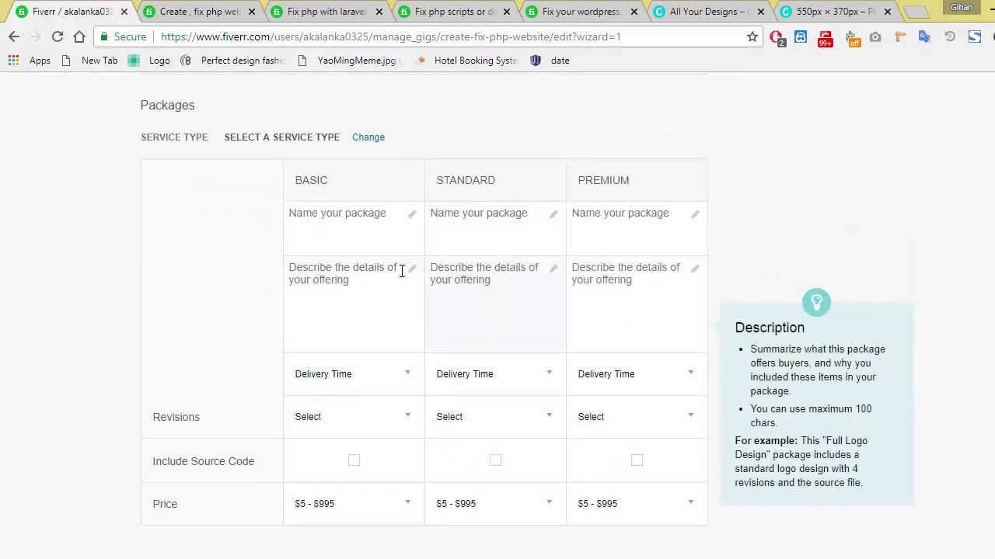
click(336, 235)
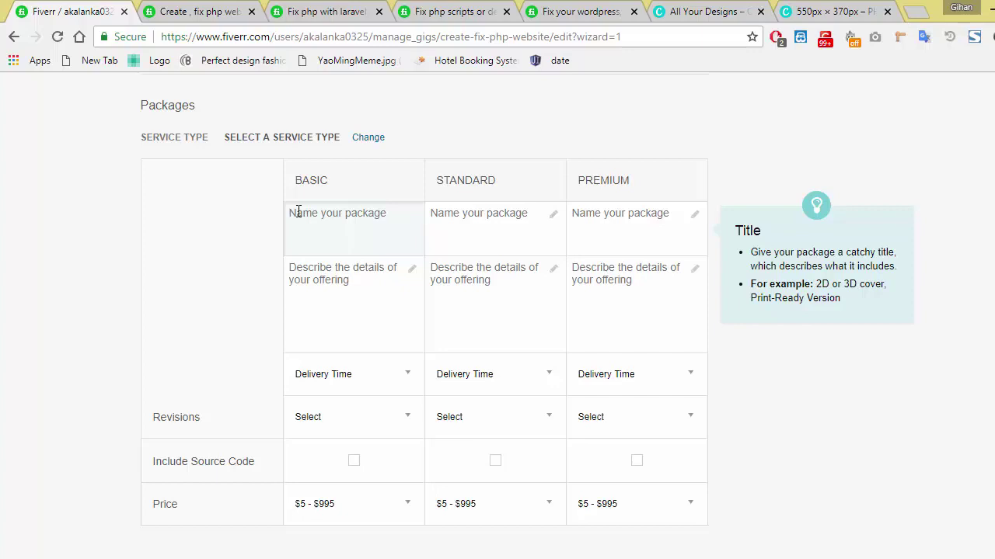
text(Basic)
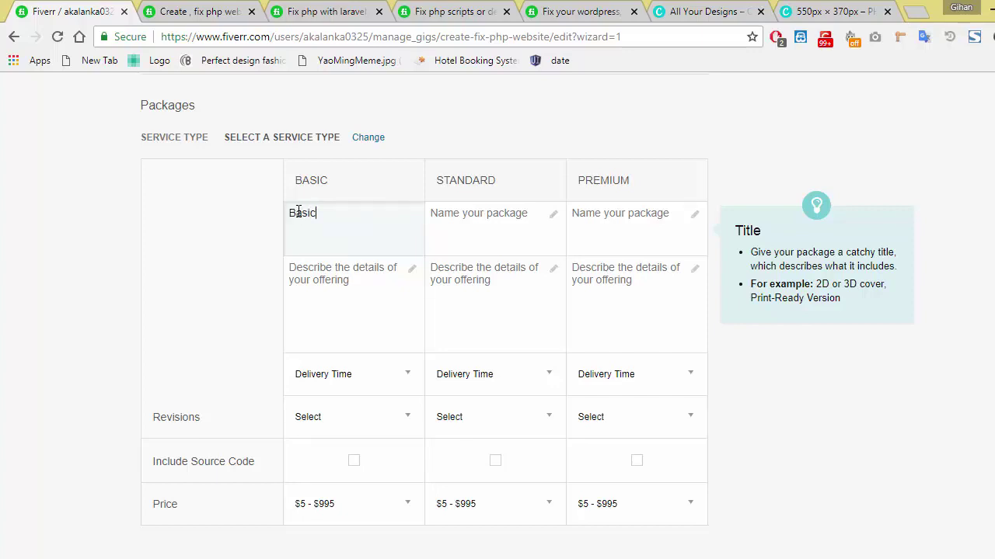
click(379, 298)
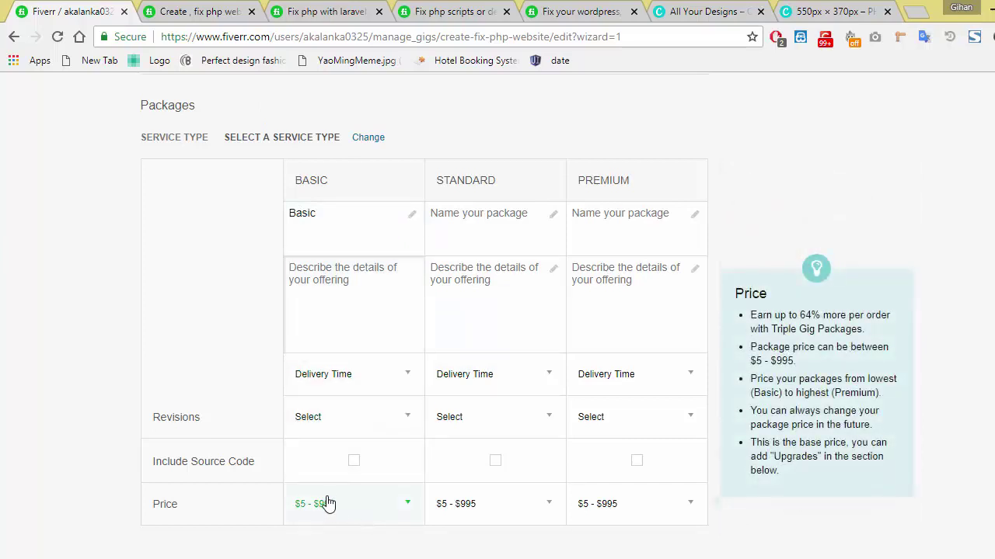
- Examine the available price options for the Standard and Premium packages
click(513, 522)
scroll(482, 528, down, 10)
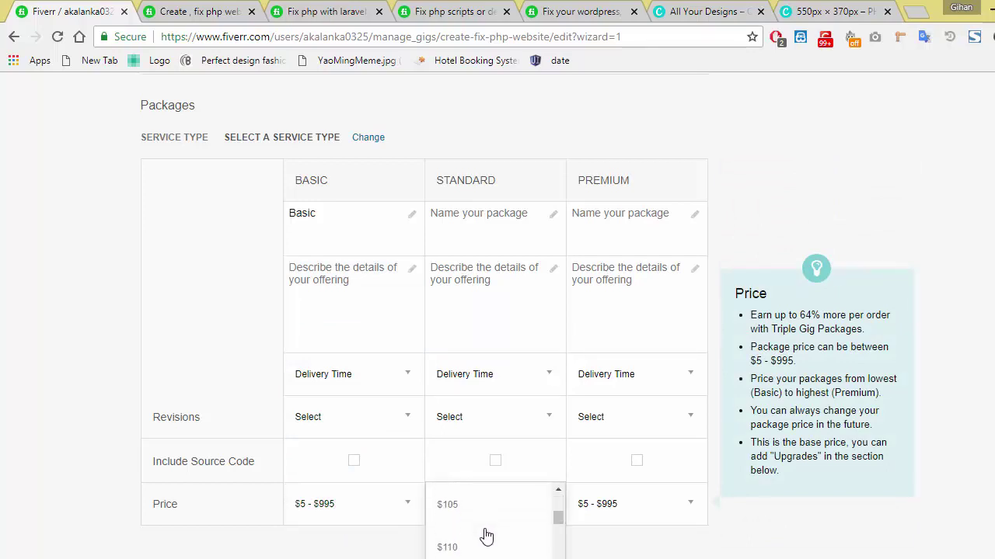
scroll(487, 536, up, 8)
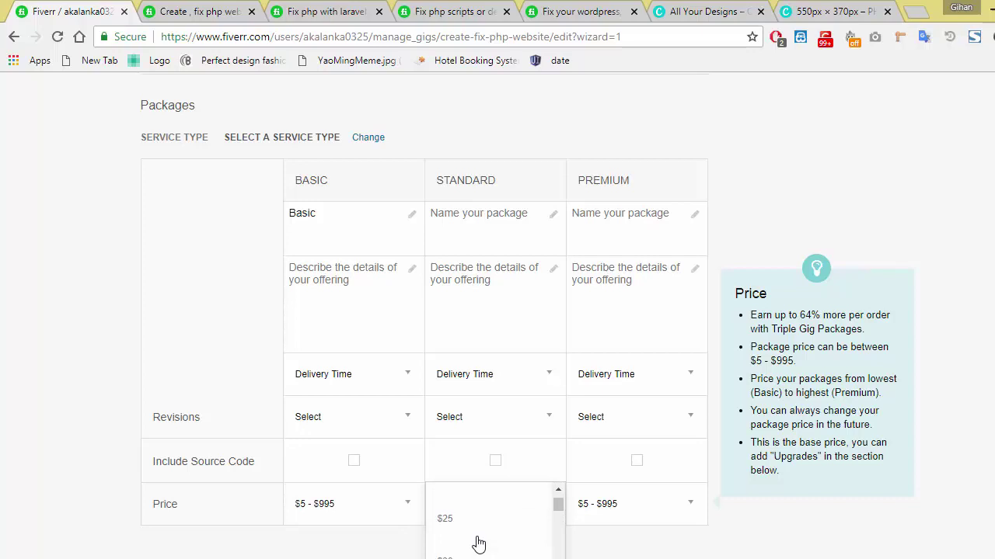
scroll(479, 545, up, 1)
scroll(478, 544, down, 3)
click(644, 503)
scroll(631, 505, down, 3)
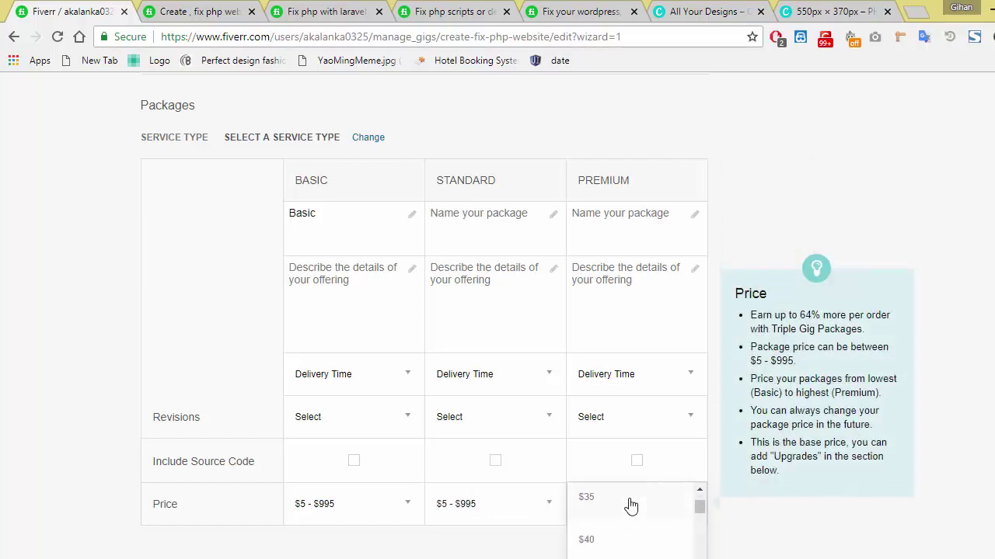
scroll(631, 506, down, 3)
scroll(552, 474, up, 2)
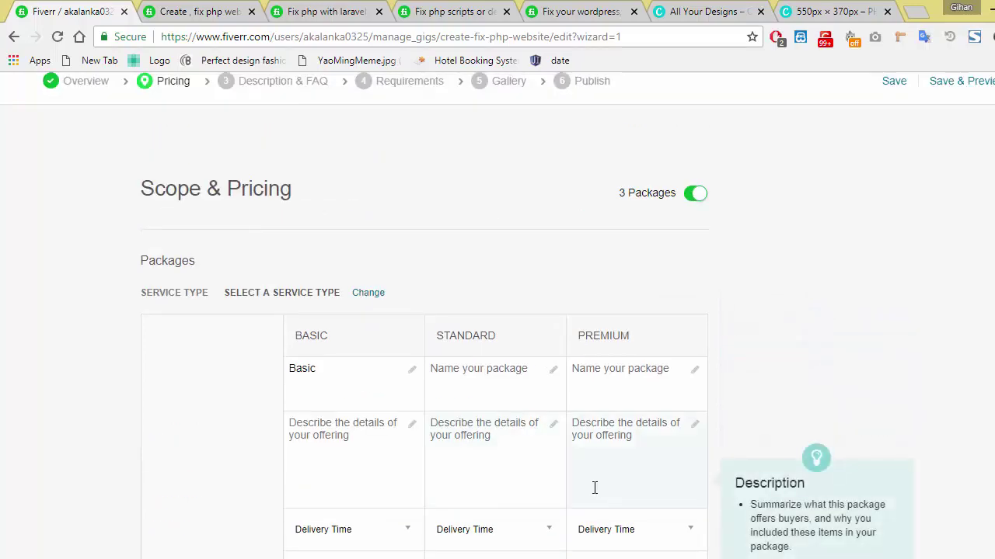
scroll(544, 488, down, 3)
scroll(349, 457, up, 2)
- Describe the Basic package's offering as "fix some small issues.."
click(309, 327)
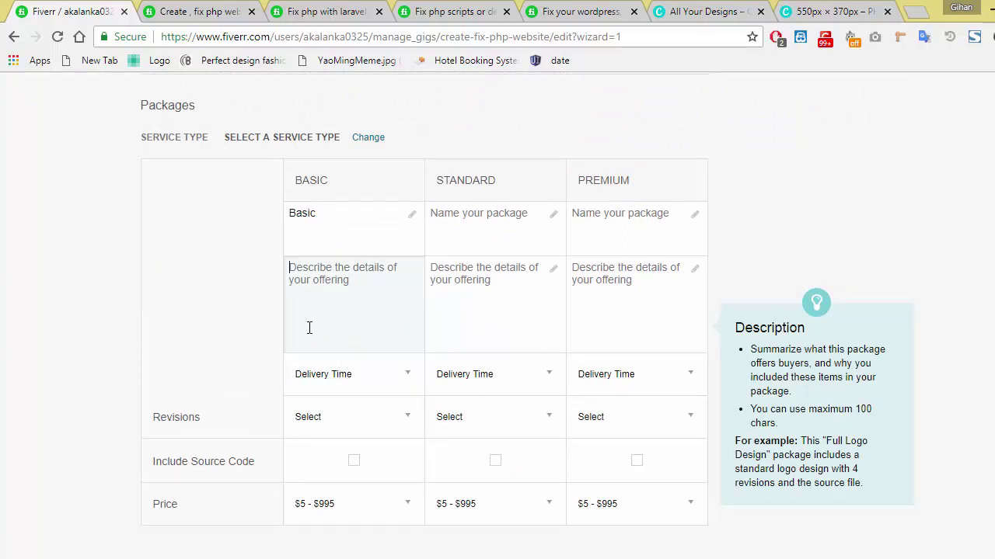
text(fix some )
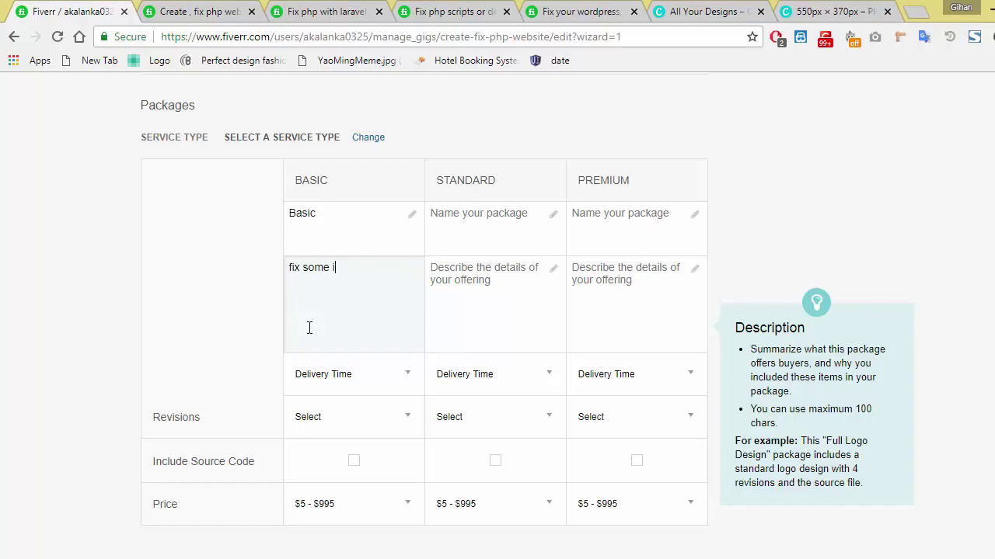
text(small issues..)
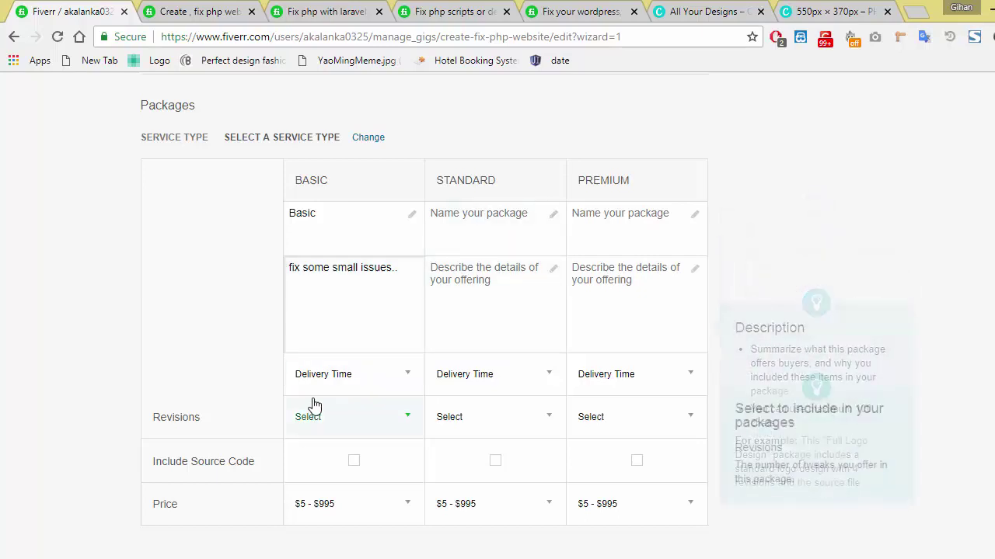
- Set the Basic package's delivery time to 2 Days Delivery
click(335, 388)
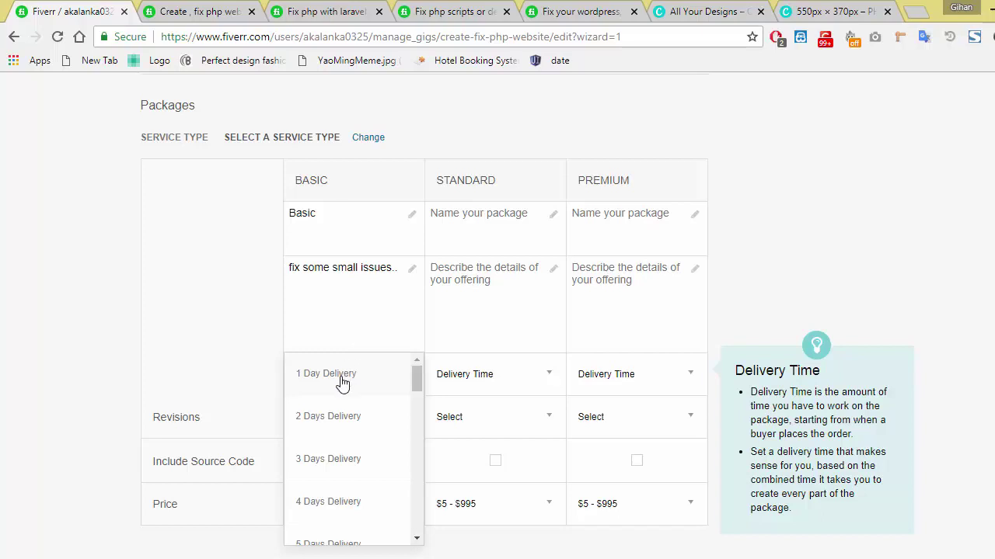
scroll(355, 395, down, 2)
scroll(388, 395, up, 2)
click(329, 418)
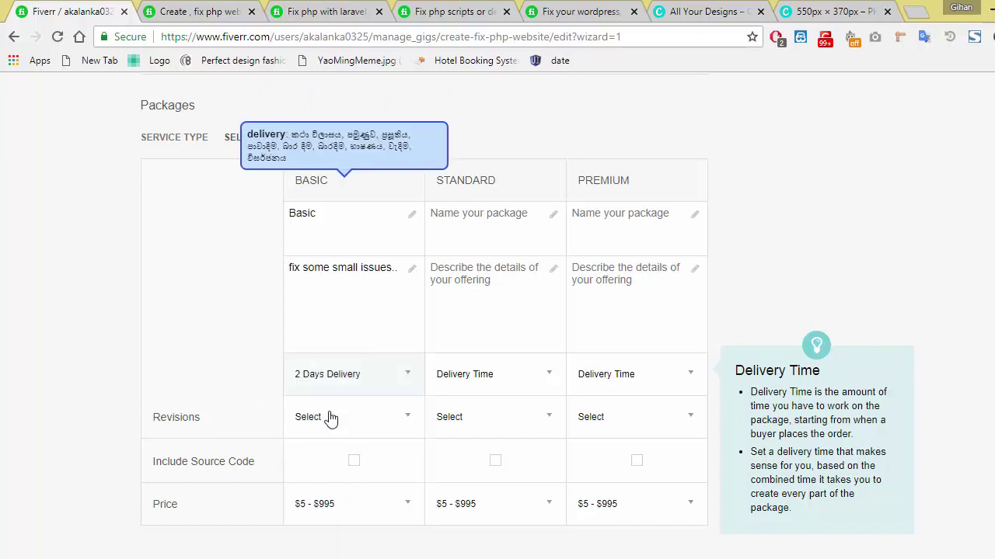
- Set the Basic package's number of revisions to Unlimited
click(330, 417)
scroll(363, 488, down, 4)
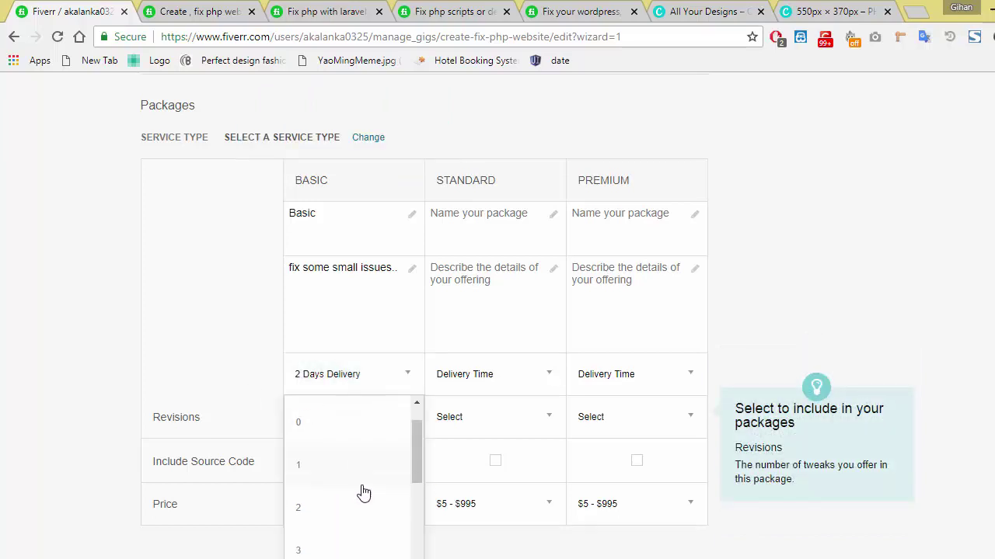
scroll(899, 351, down, 5)
scroll(886, 354, up, 3)
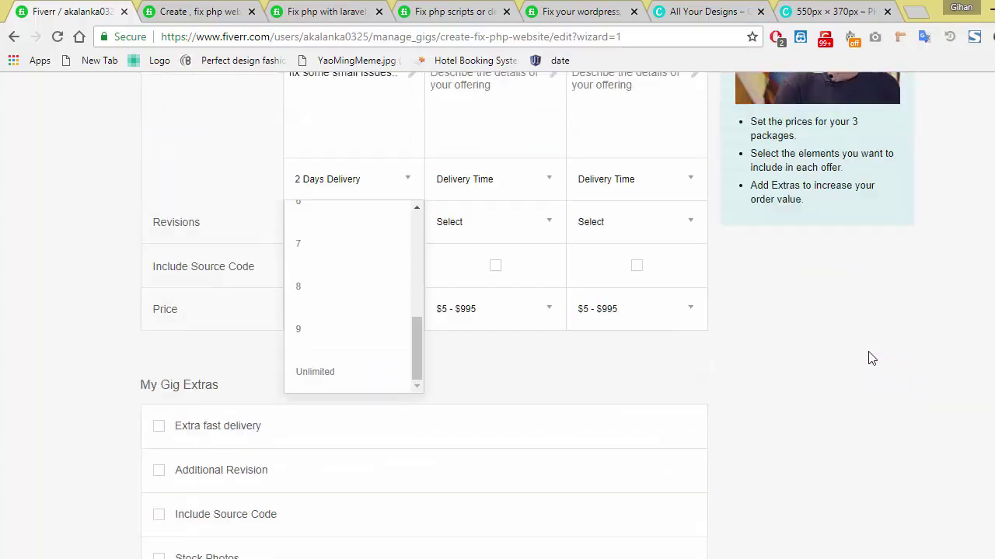
click(365, 427)
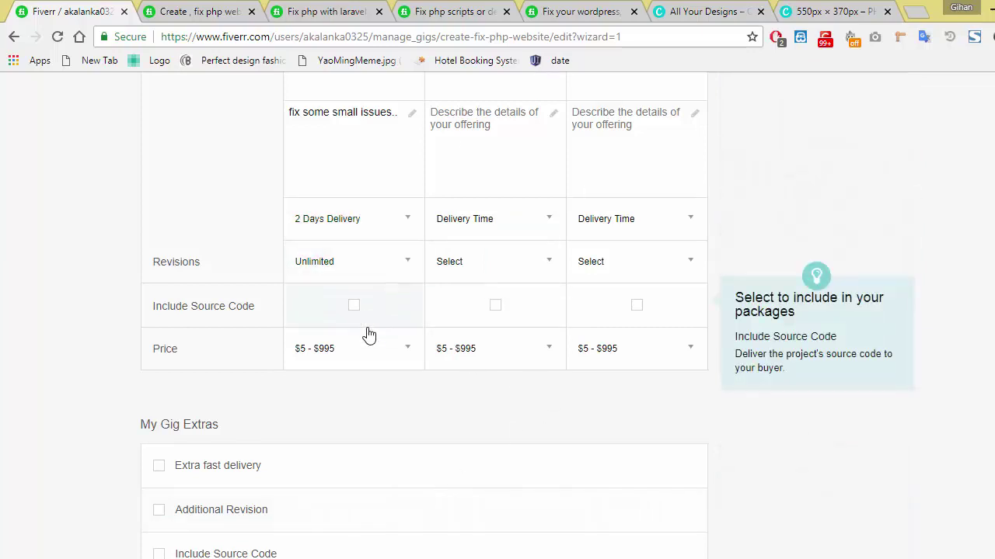
- Set the Basic package's number of revisions to 2
click(399, 269)
scroll(402, 342, up, 5)
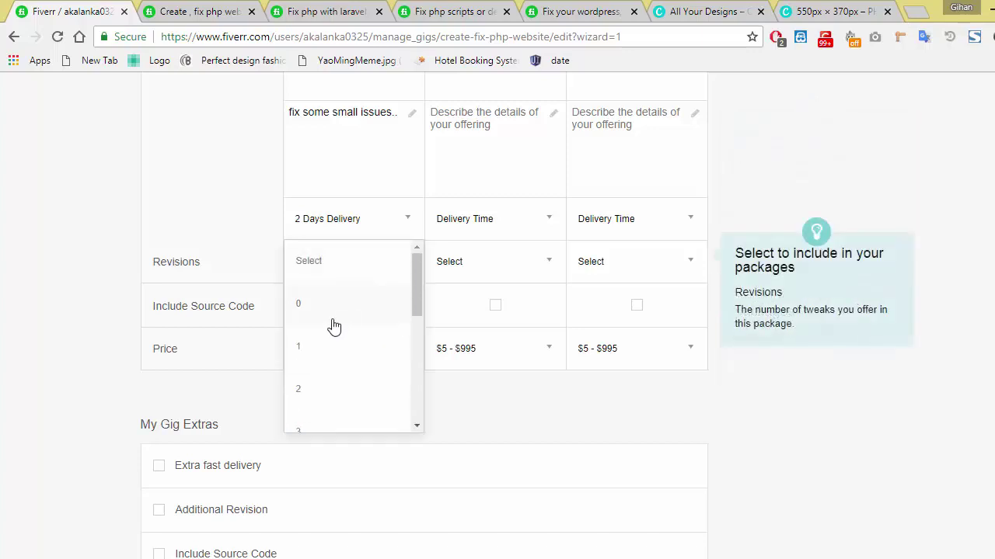
click(318, 391)
- Enable the Additional Revision gig extra for an extra $5 and 1 additional day
scroll(377, 326, down, 3)
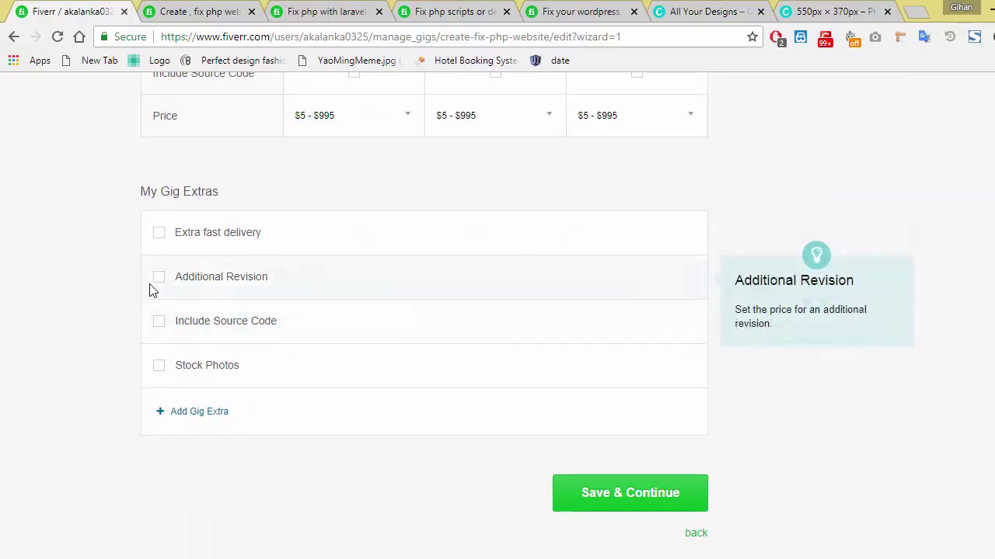
click(158, 277)
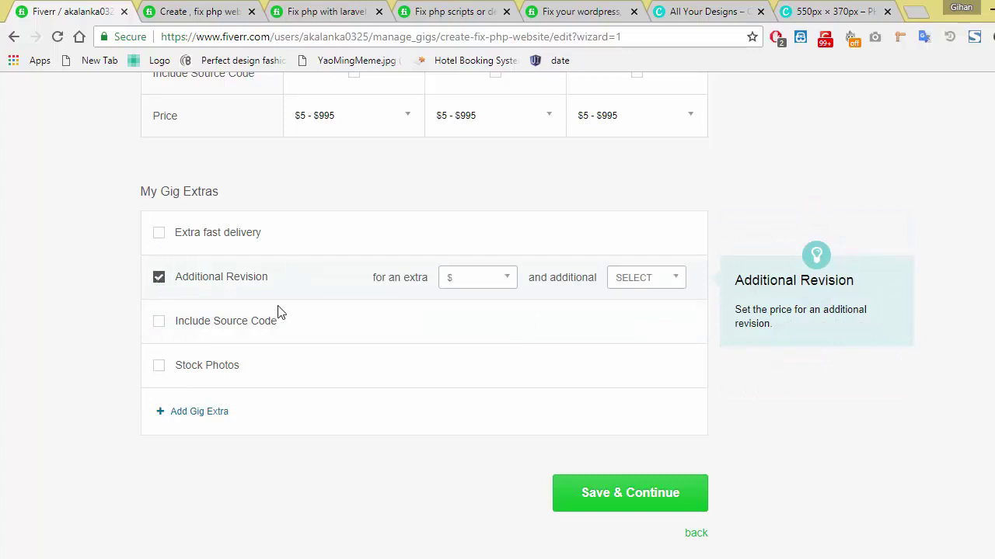
click(478, 279)
click(471, 320)
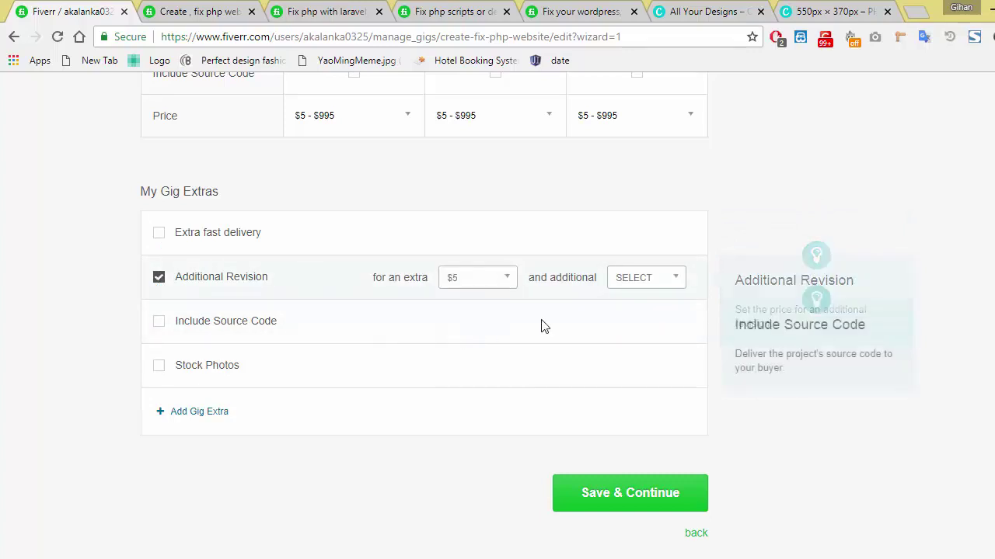
click(679, 279)
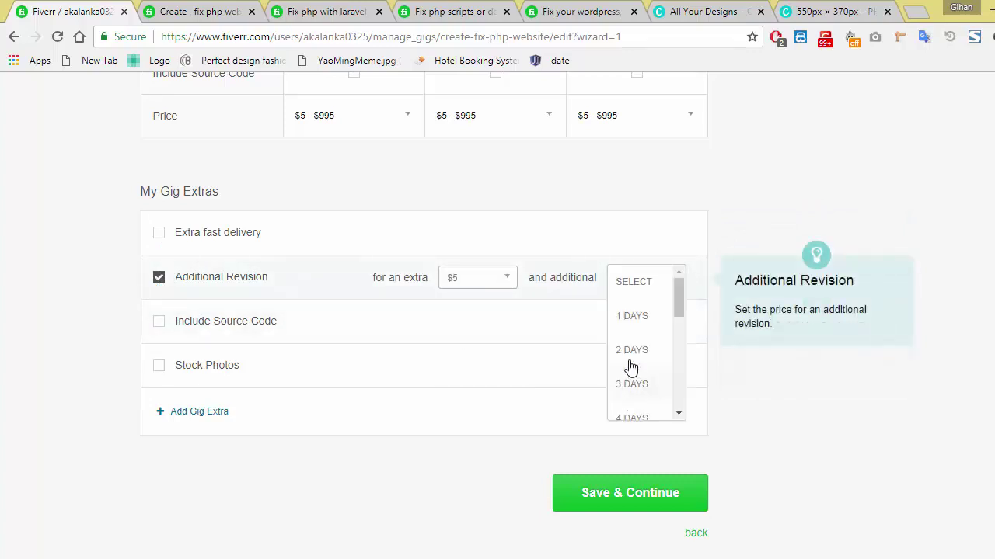
click(651, 328)
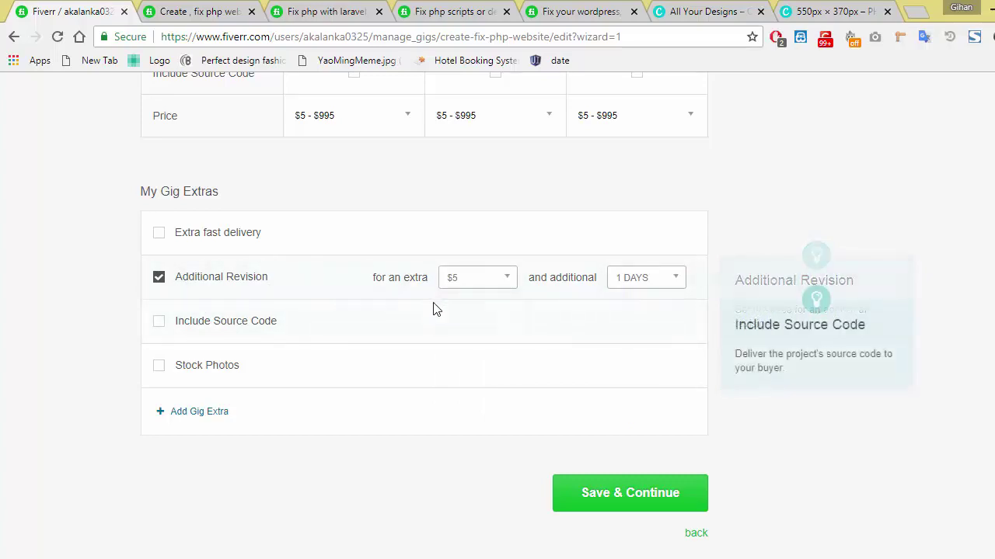
- Include source code in the Basic package
scroll(243, 295, up, 5)
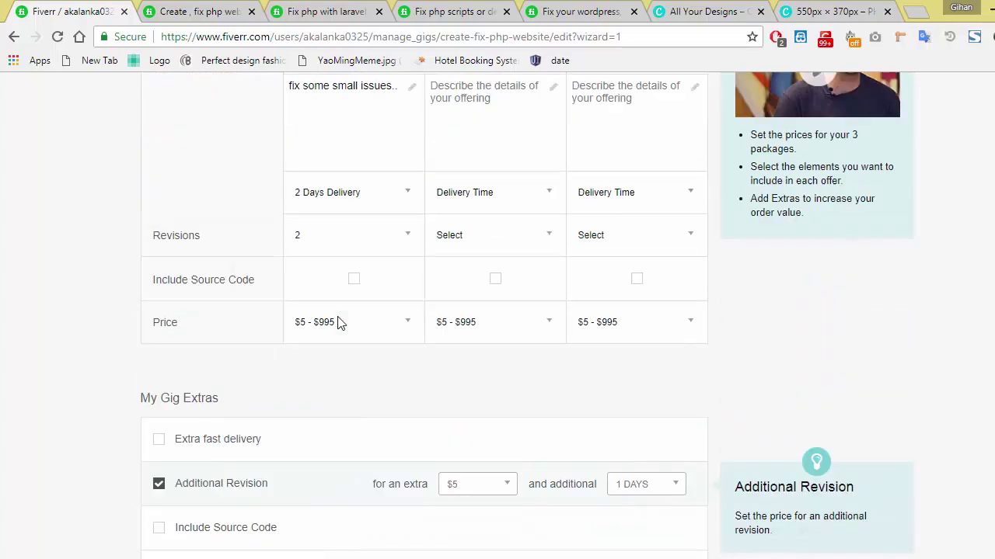
scroll(337, 318, down, 2)
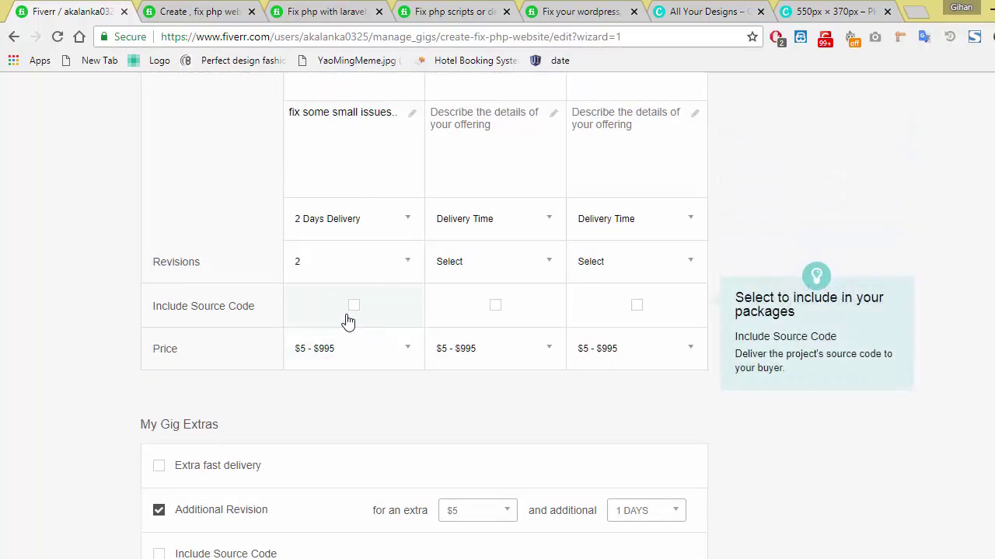
click(356, 306)
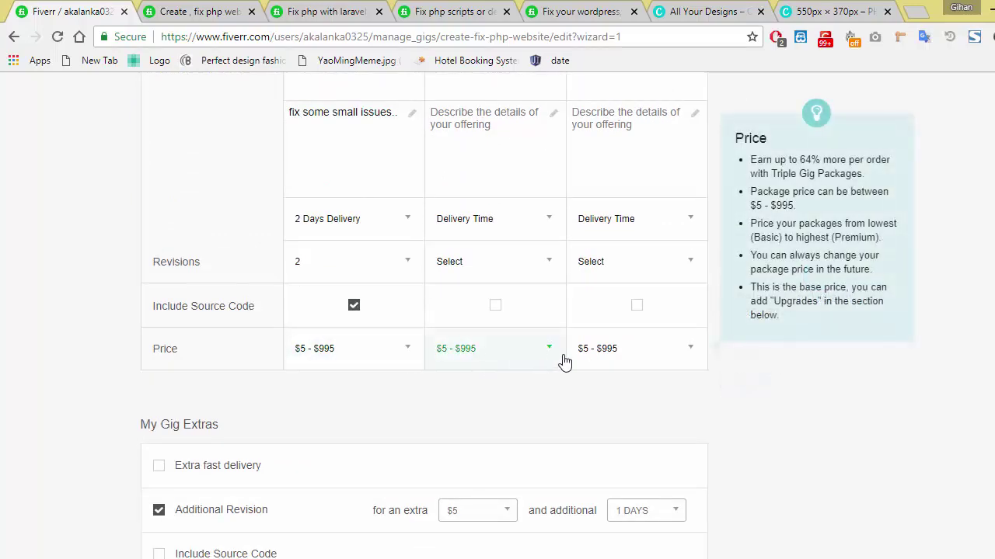
- Describe the Standard package's offering as "fix issues"
scroll(559, 377, up, 3)
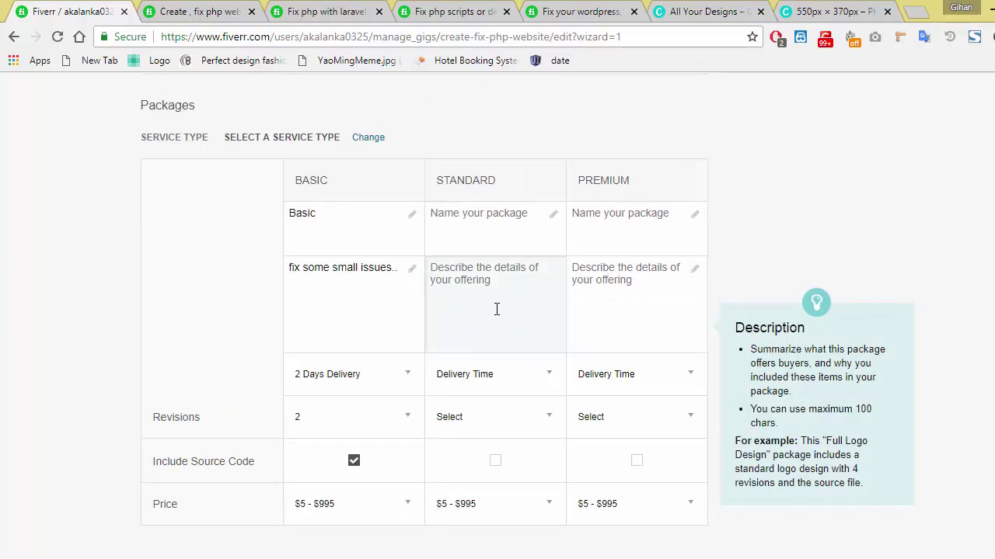
text(fi)
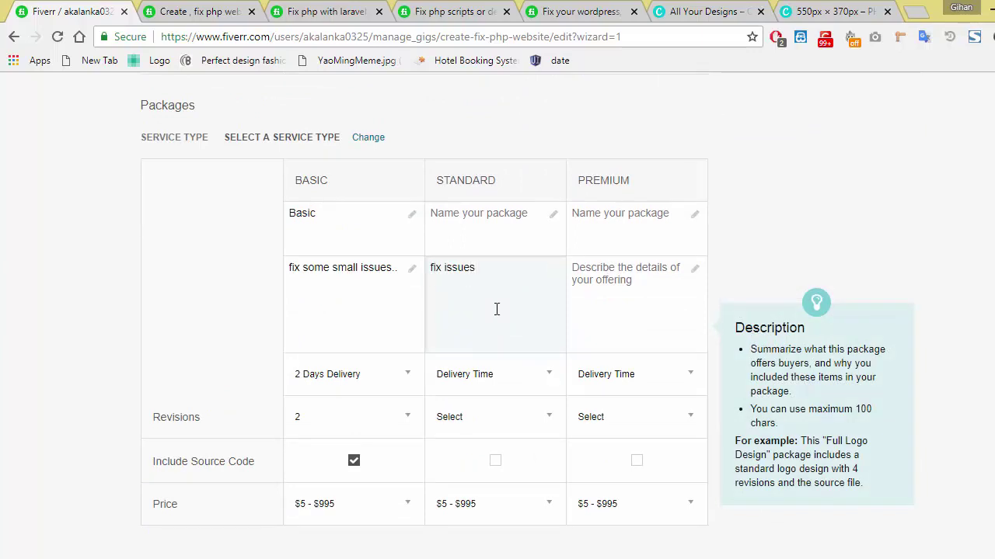
text(x issues)
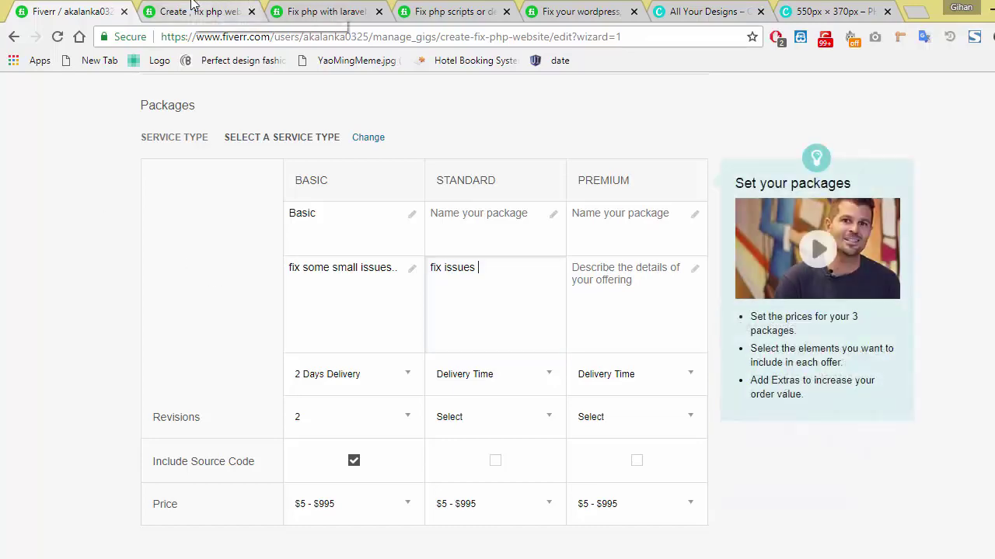
- Review the competing PHP gigs, examining the Basic and Premium package descriptions of the Laravel gig
click(196, 11)
scroll(742, 325, up, 5)
scroll(743, 325, up, 15)
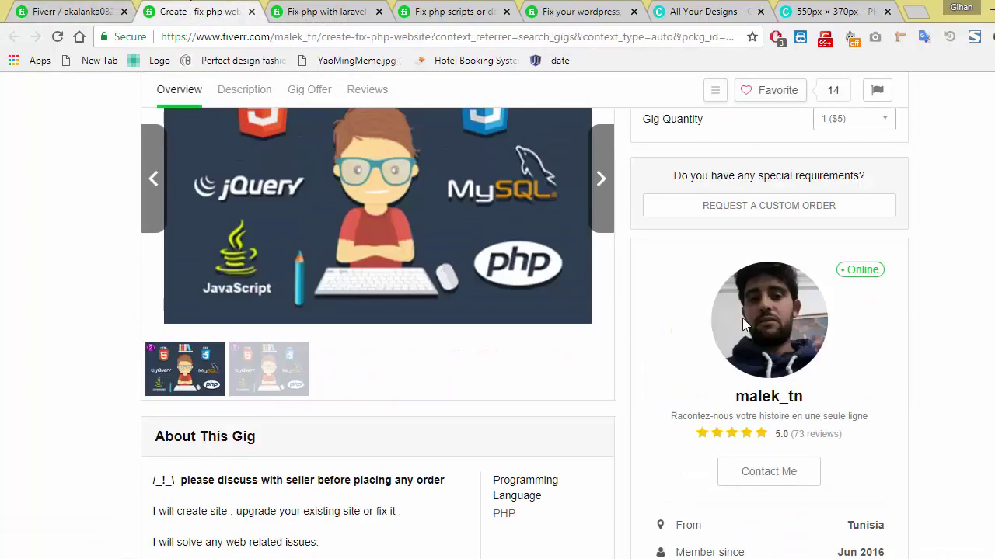
key(ctrl+Tab)
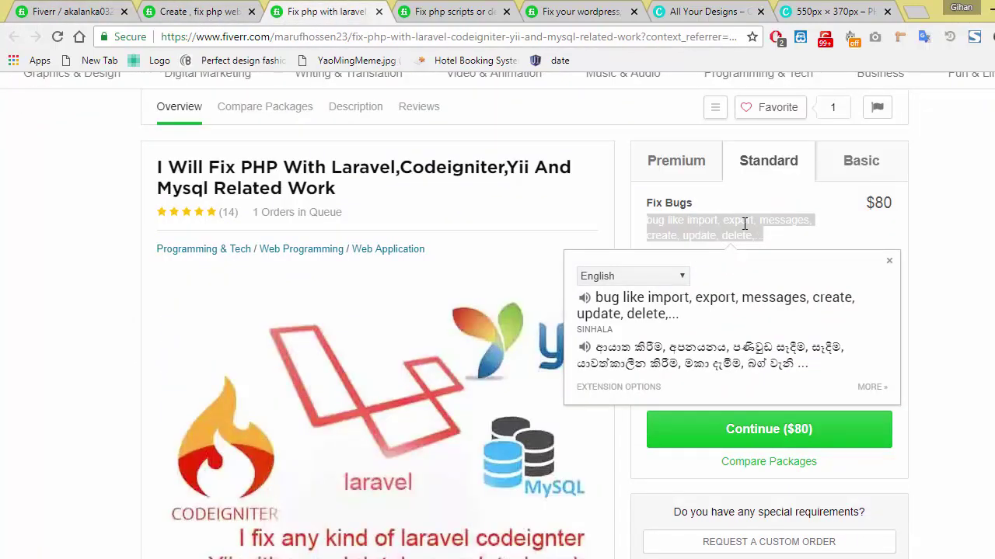
click(844, 160)
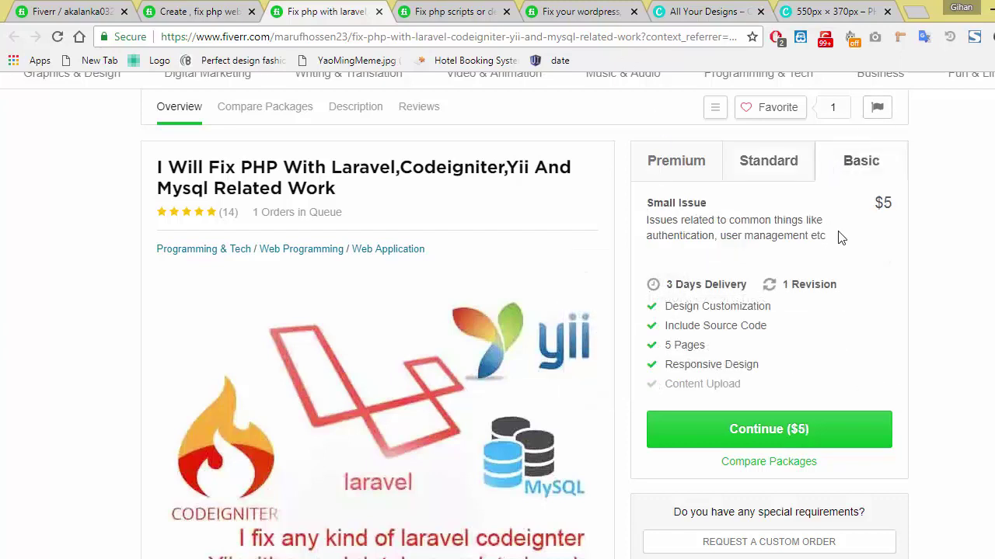
click(671, 181)
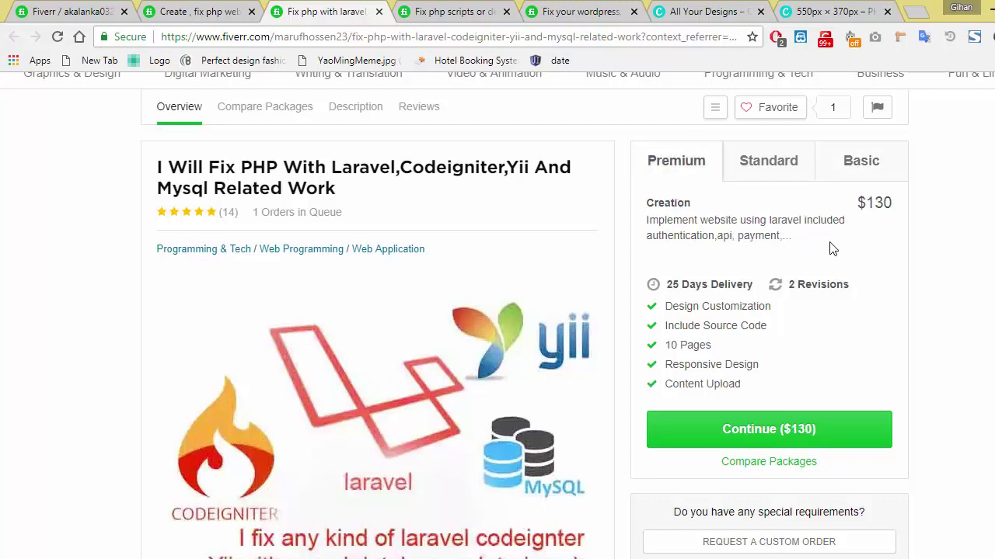
- Replace the Standard package's description with "ix your website issue or integrate database." taken from the competing WordPress gig
click(107, 15)
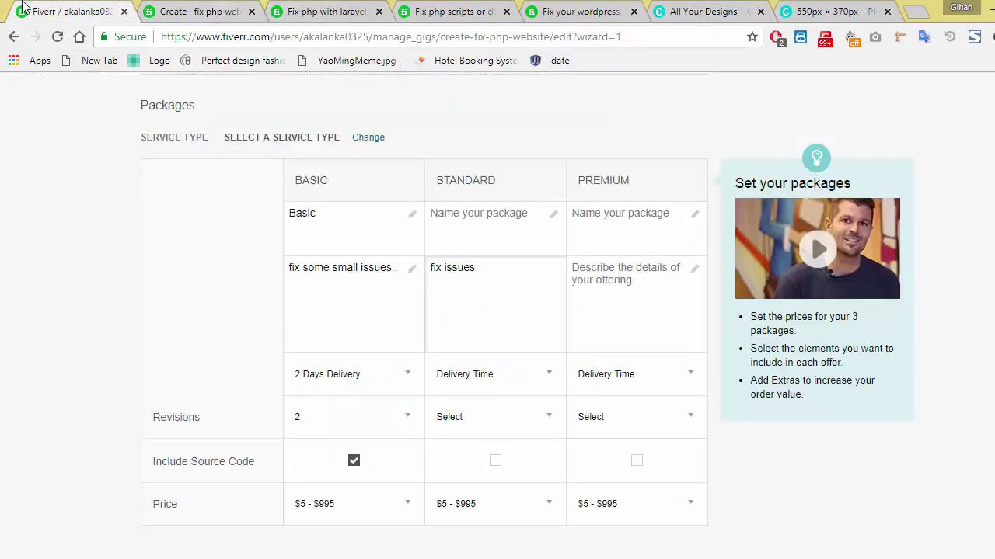
click(614, 9)
key(ctrl+1)
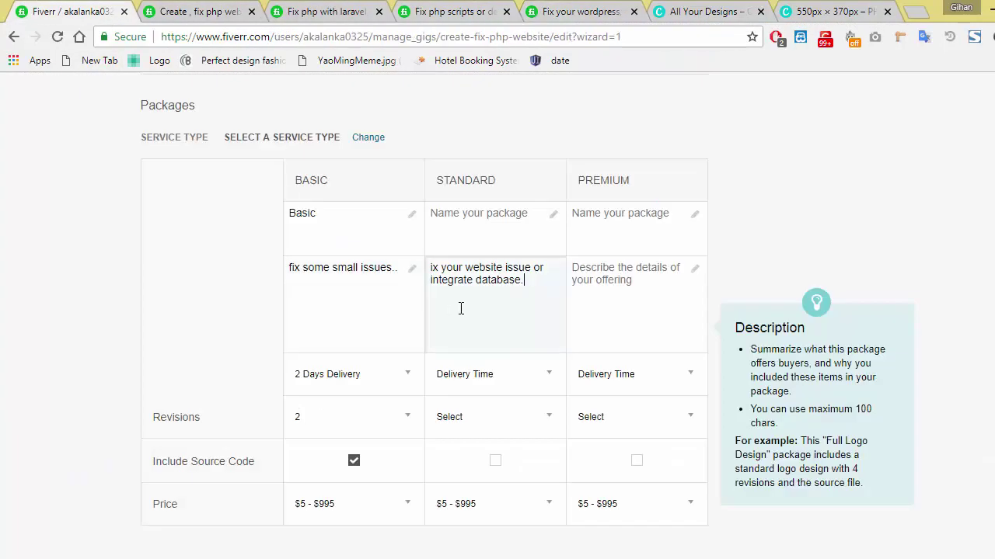
- Describe the Premium package's offering as "do CMS website"
click(644, 284)
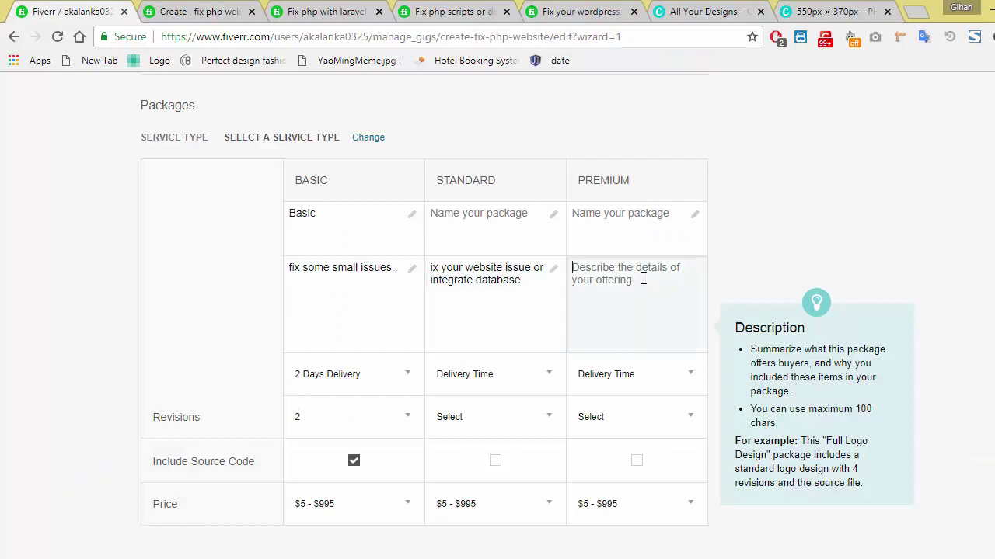
text(do CMS w)
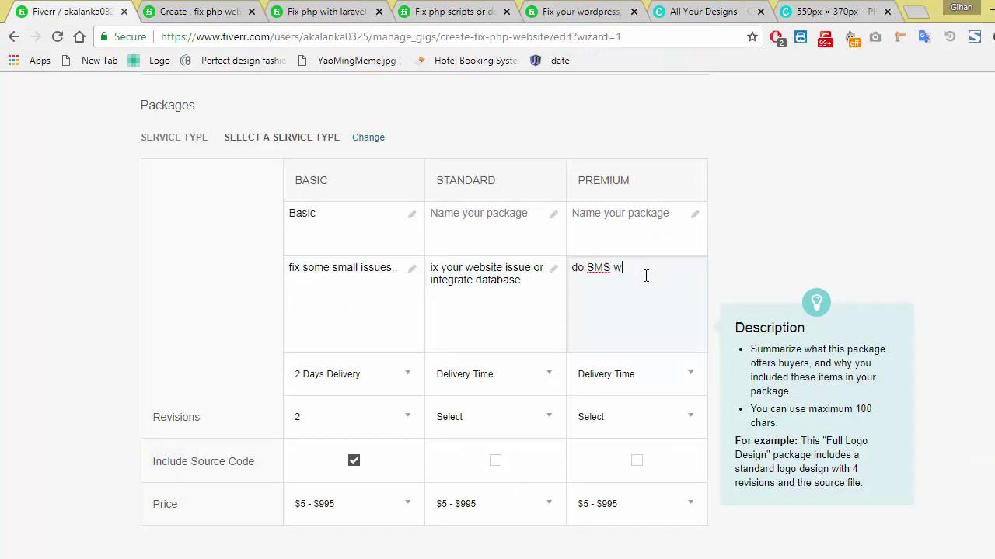
text(ebsite)
- Name the second package "Standard" and the third package "Premium"
click(620, 208)
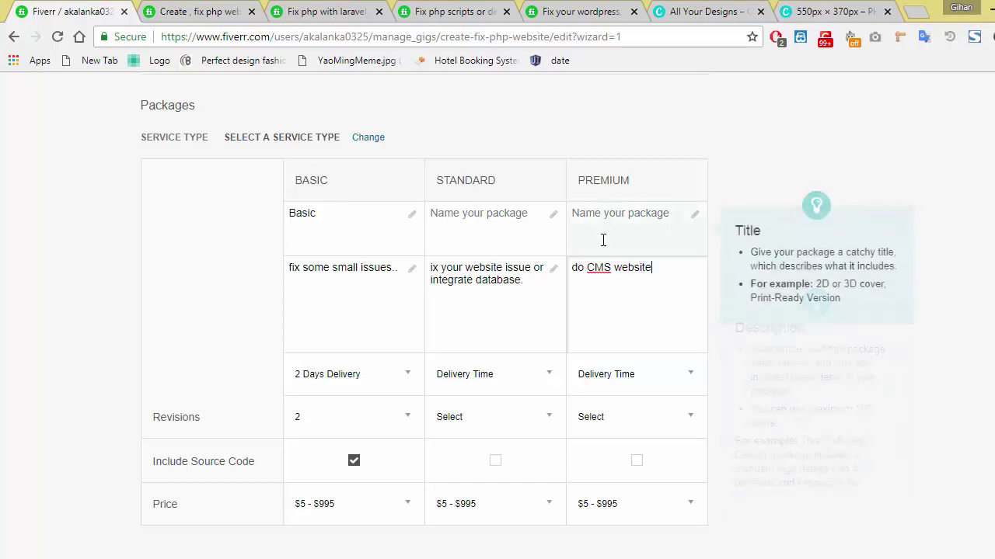
click(507, 239)
text(S)
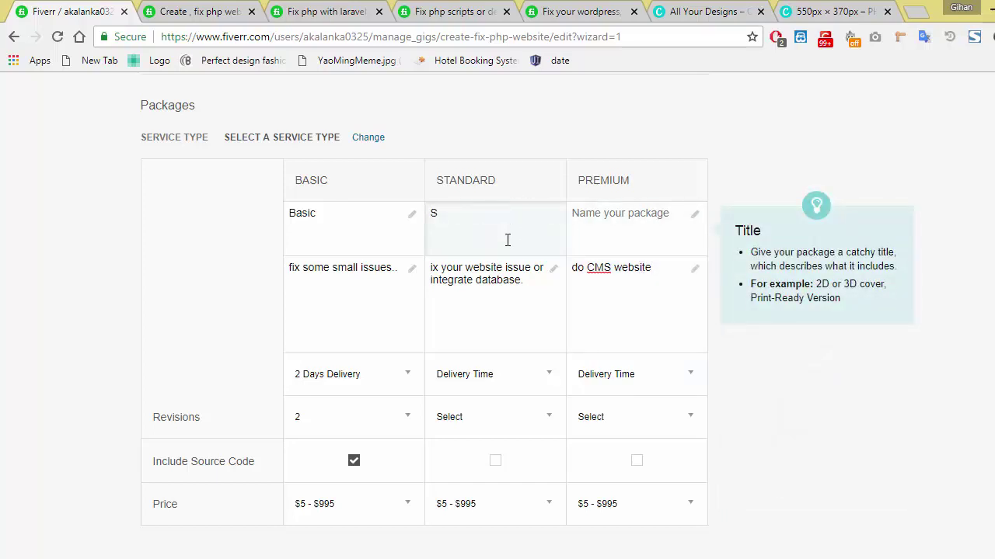
text(tandard)
click(626, 233)
text(Premium)
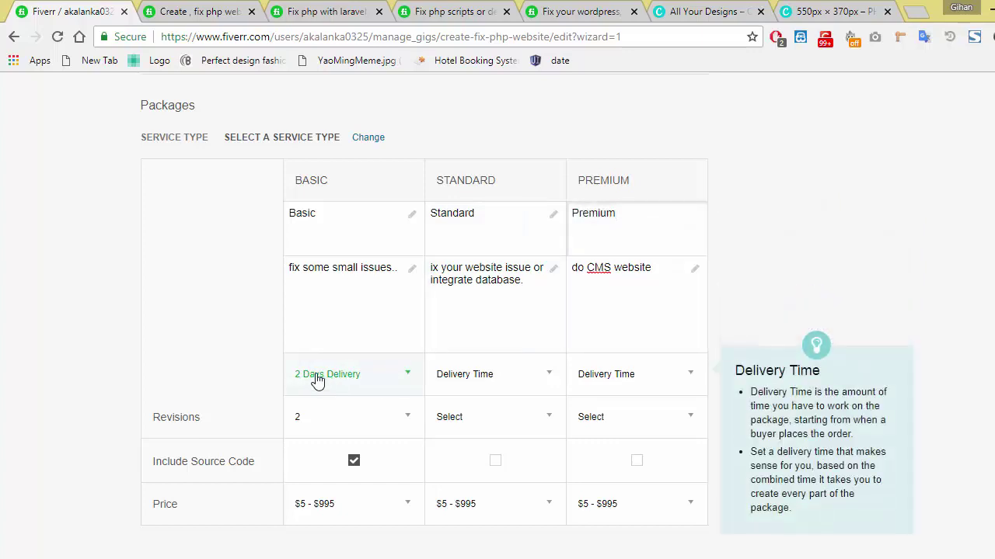
- Set the Standard package to 2 Days Delivery with Unlimited revisions
click(497, 377)
click(501, 415)
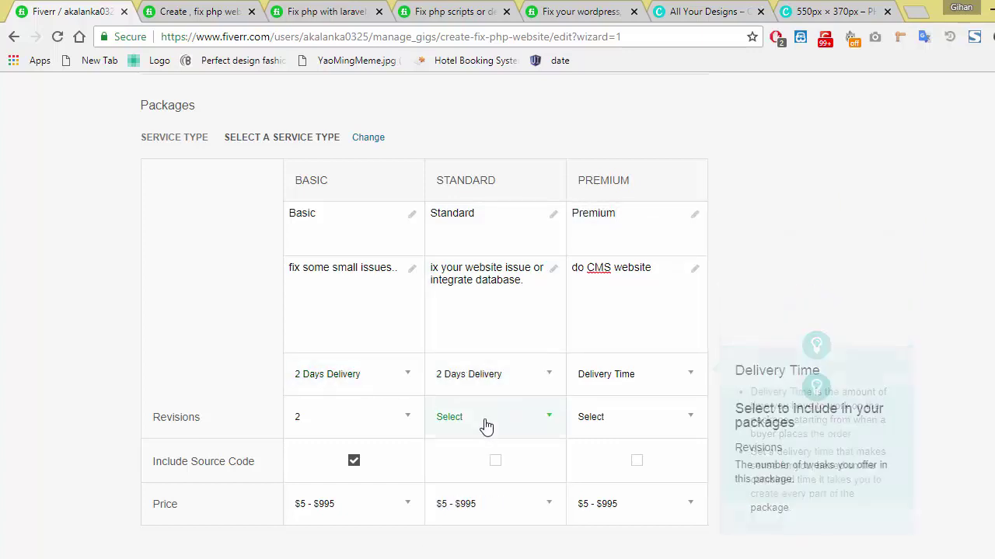
click(481, 423)
scroll(466, 528, down, 5)
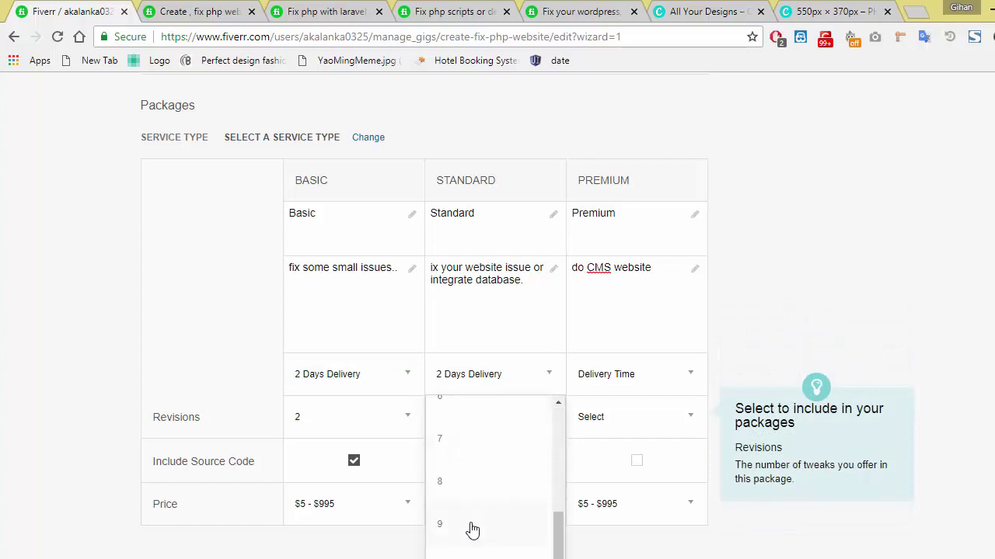
click(492, 556)
- Include source code in the Standard package and set its price to $30
scroll(471, 489, down, 3)
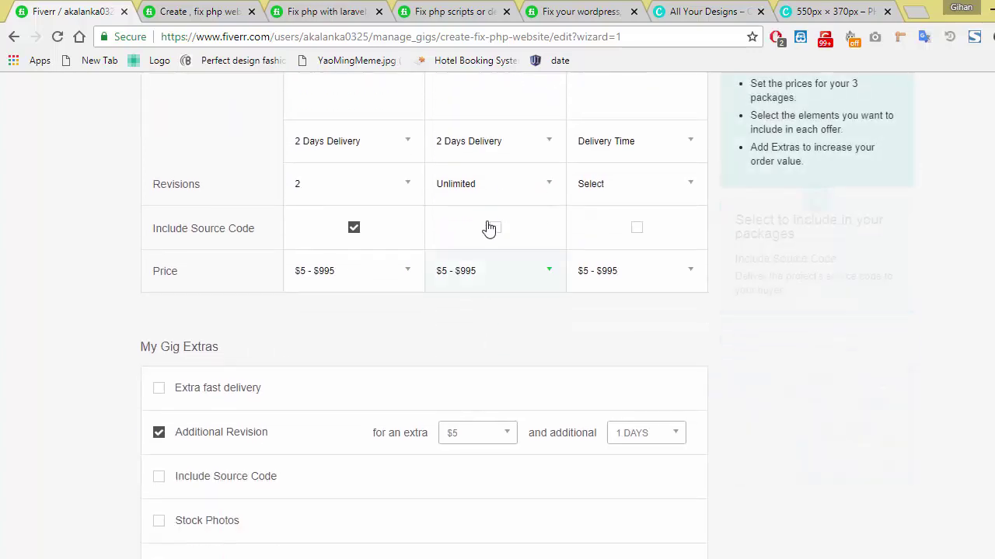
click(495, 228)
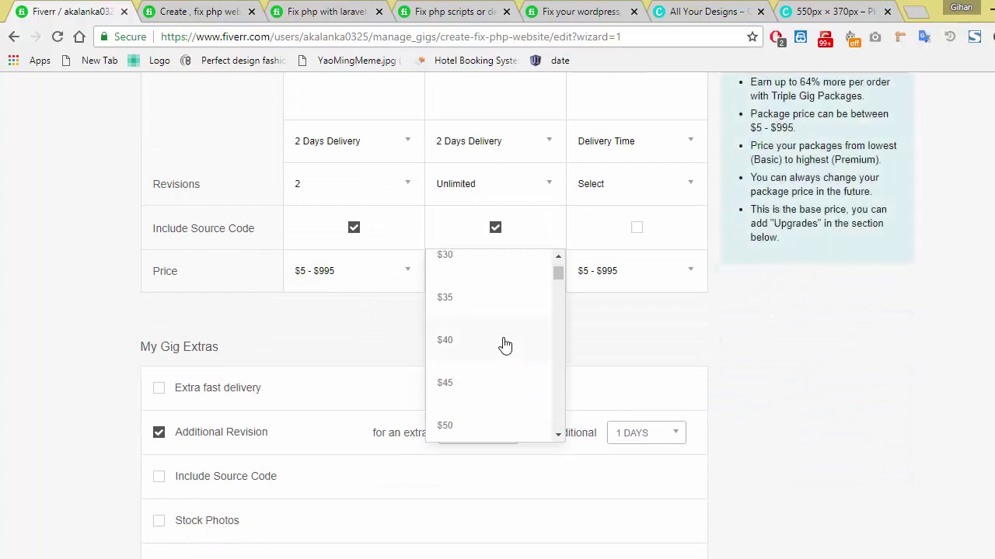
scroll(502, 347, up, 1)
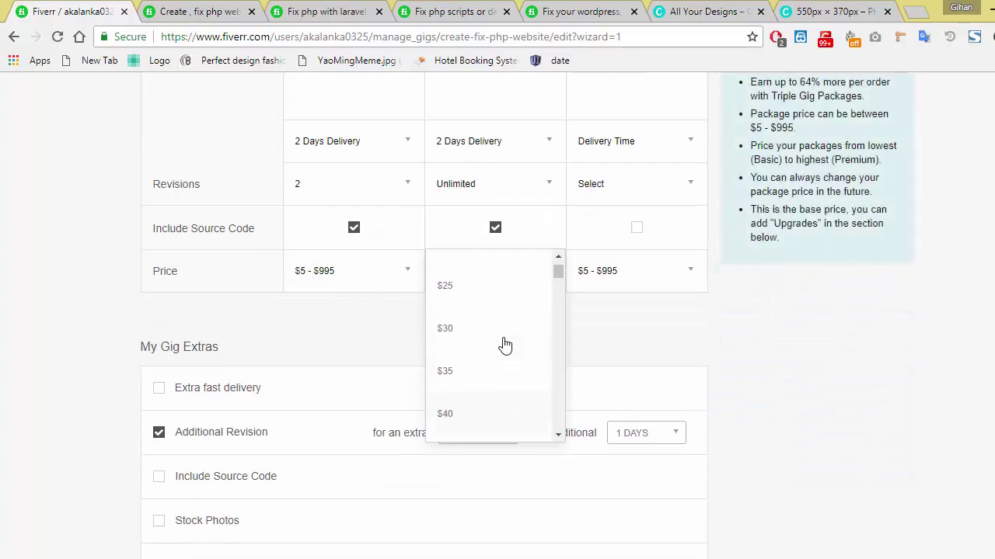
click(445, 330)
- Set the Premium package's delivery time to 7 Days Delivery
scroll(634, 271, up, 3)
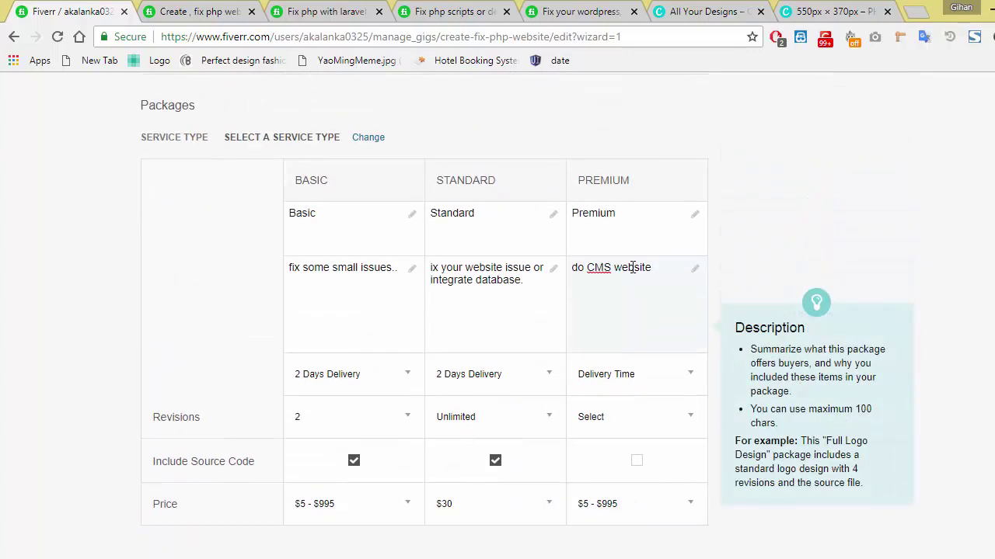
scroll(633, 267, down, 1)
click(633, 294)
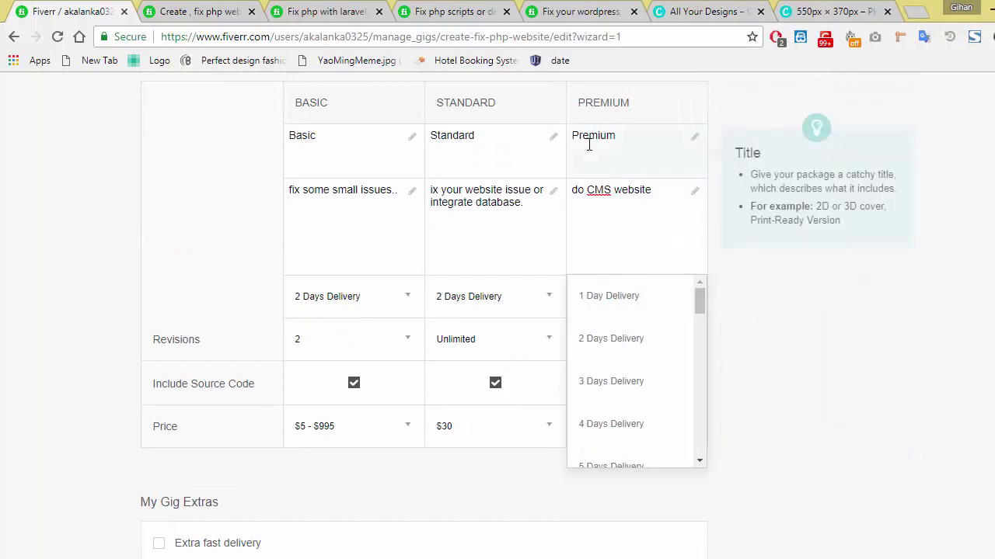
scroll(628, 366, down, 2)
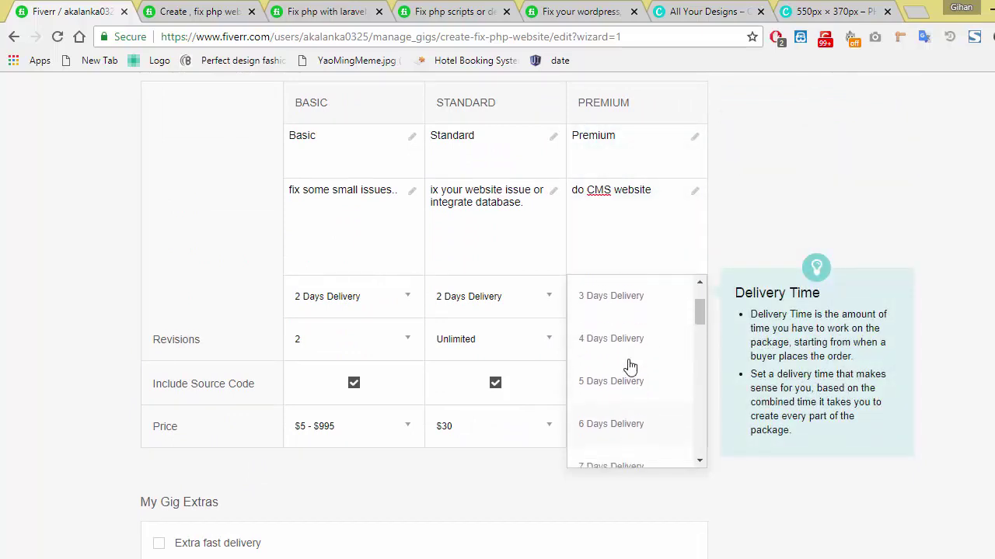
scroll(628, 328, up, 2)
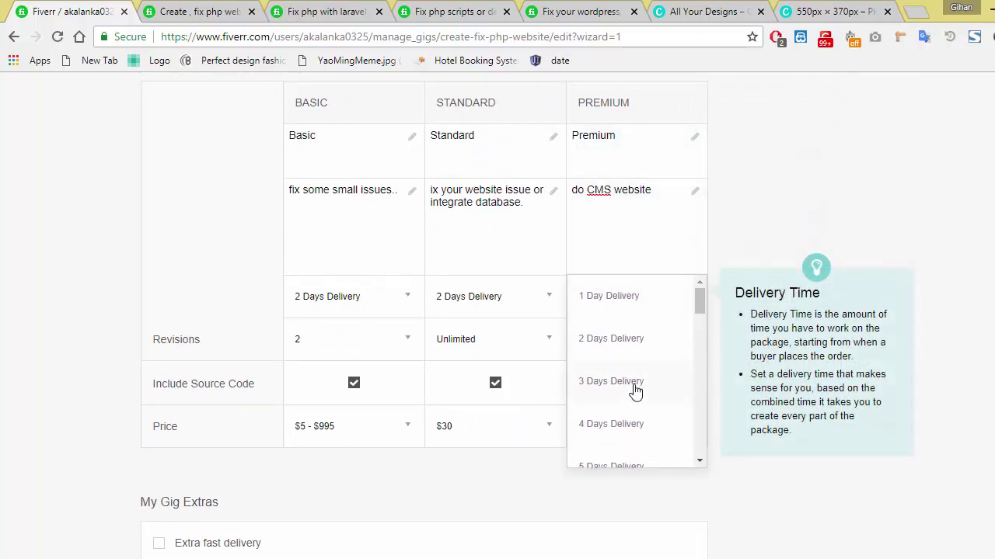
scroll(636, 392, down, 4)
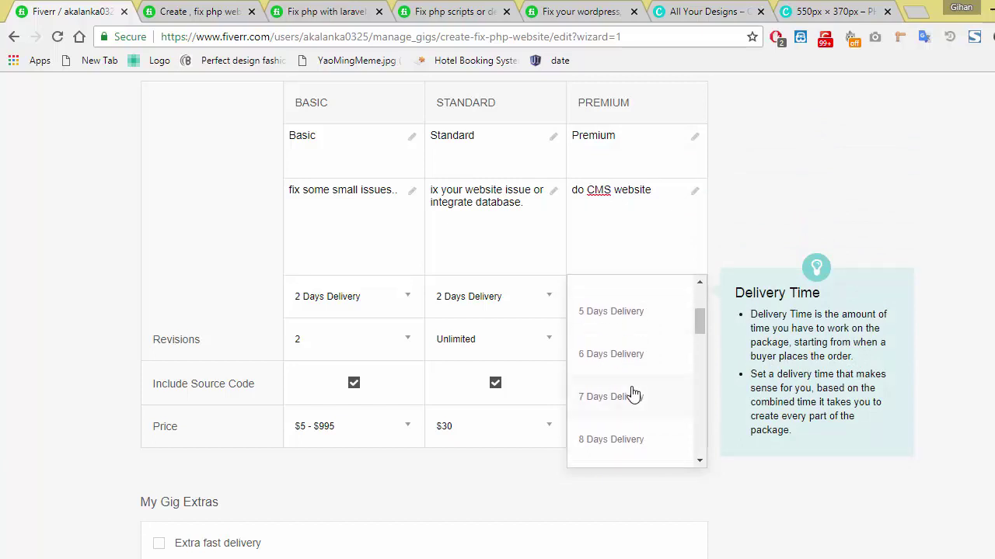
click(633, 395)
- Set the Premium package's revisions to Unlimited and include source code in it
click(639, 353)
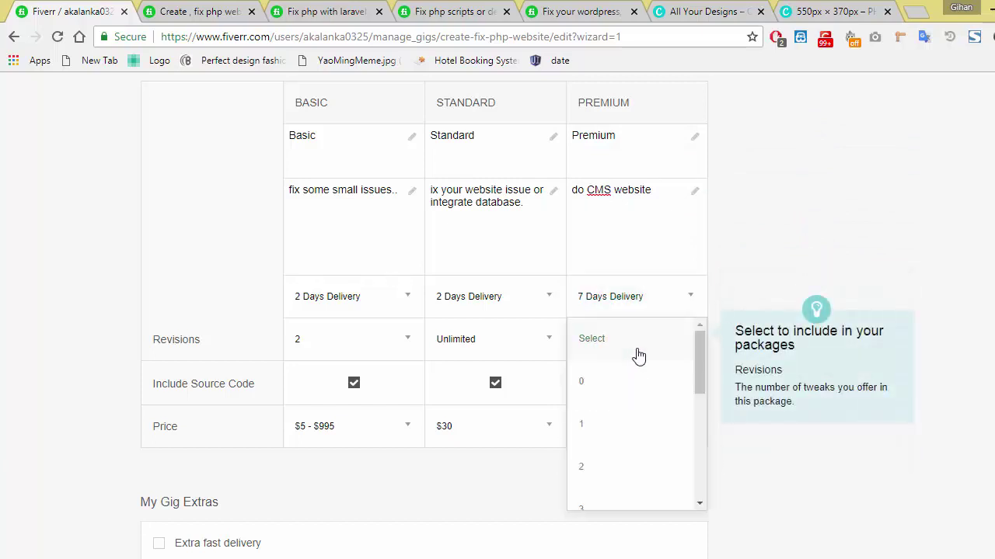
scroll(615, 497, down, 5)
click(612, 495)
click(635, 392)
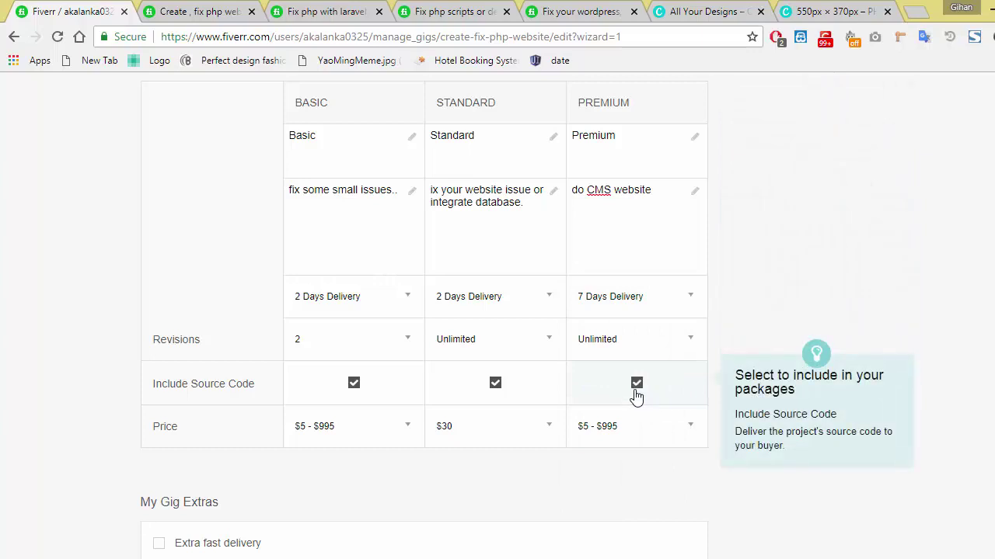
- Set the Premium package's price to $120
click(633, 433)
scroll(633, 437, down, 2)
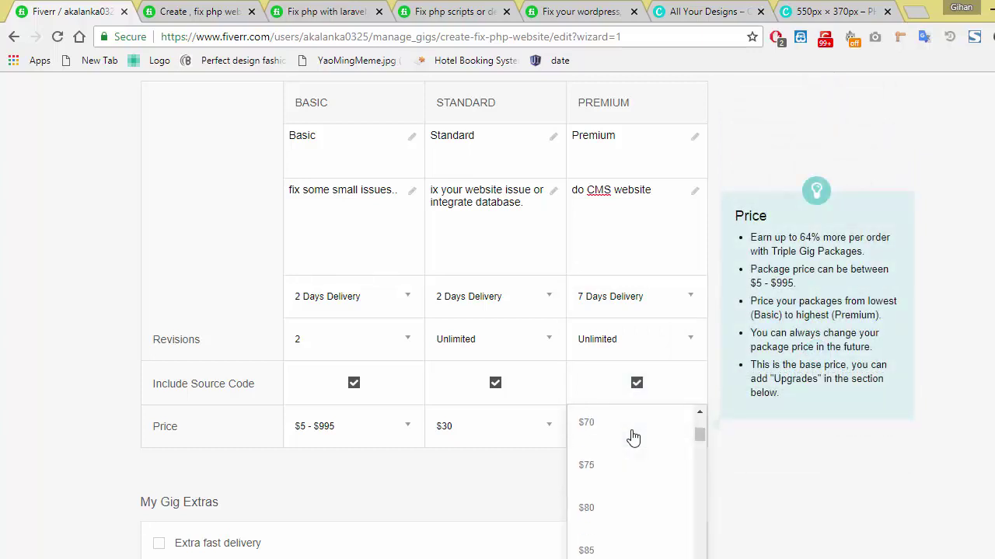
scroll(633, 438, down, 6)
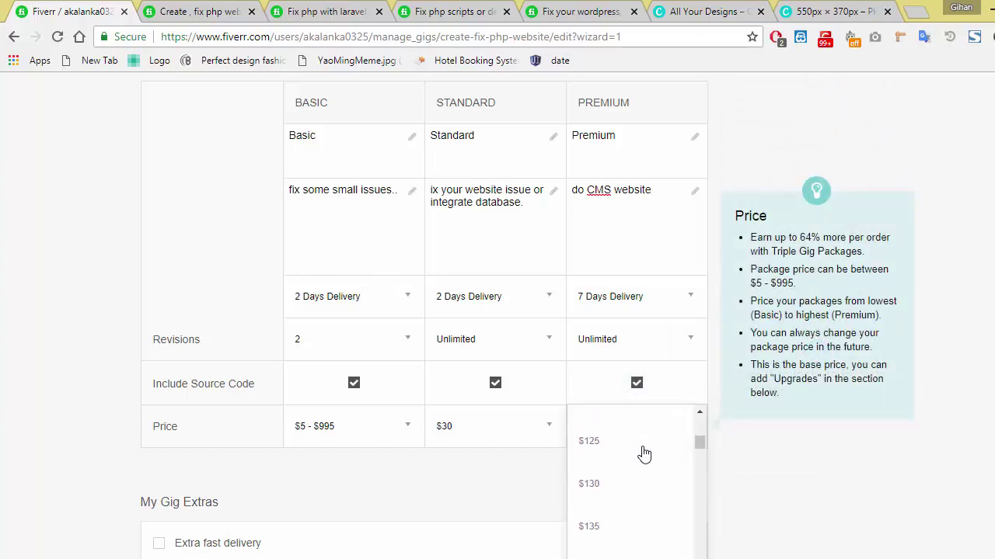
scroll(642, 497, down, 1)
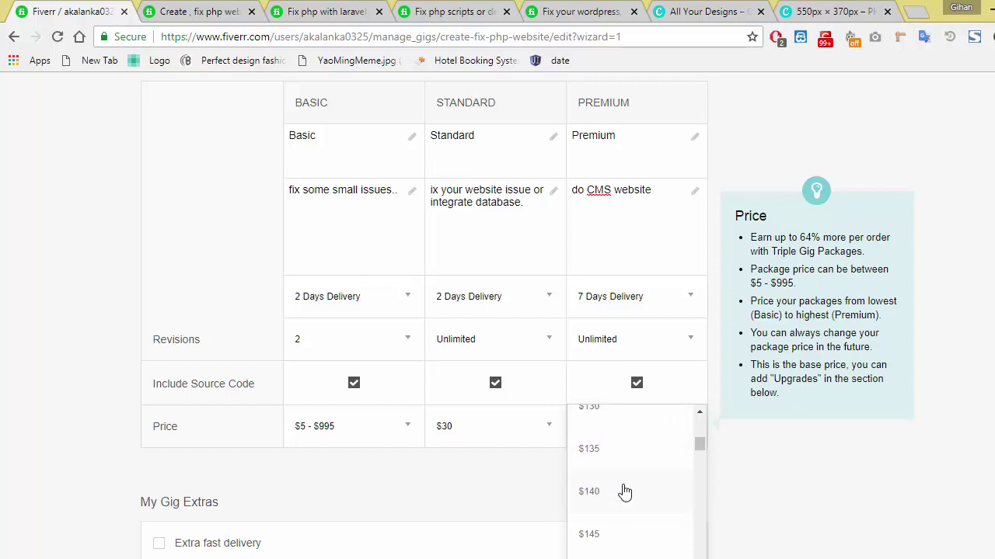
scroll(625, 492, up, 2)
click(603, 474)
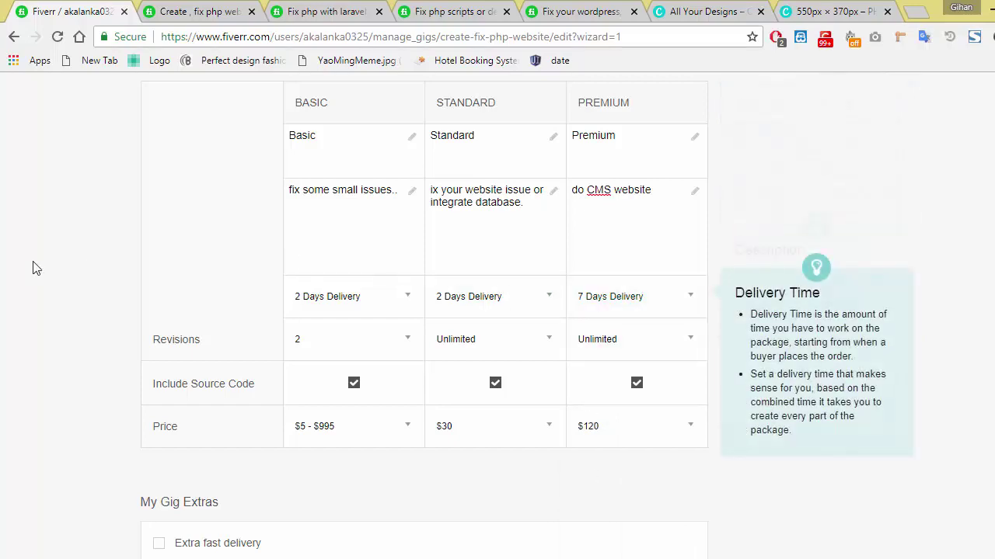
- Set the Basic package to 1 Day Delivery with Unlimited revisions
click(371, 303)
click(370, 305)
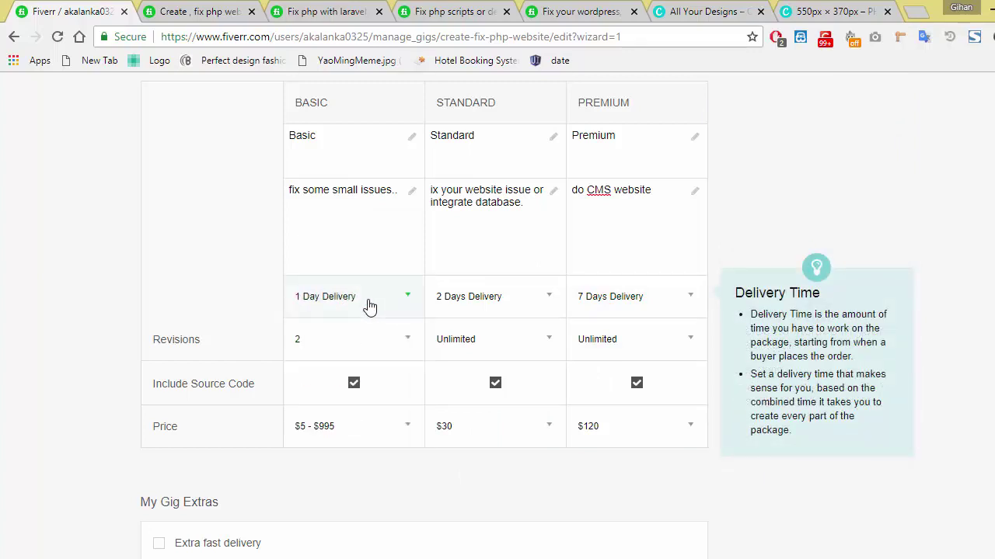
click(333, 343)
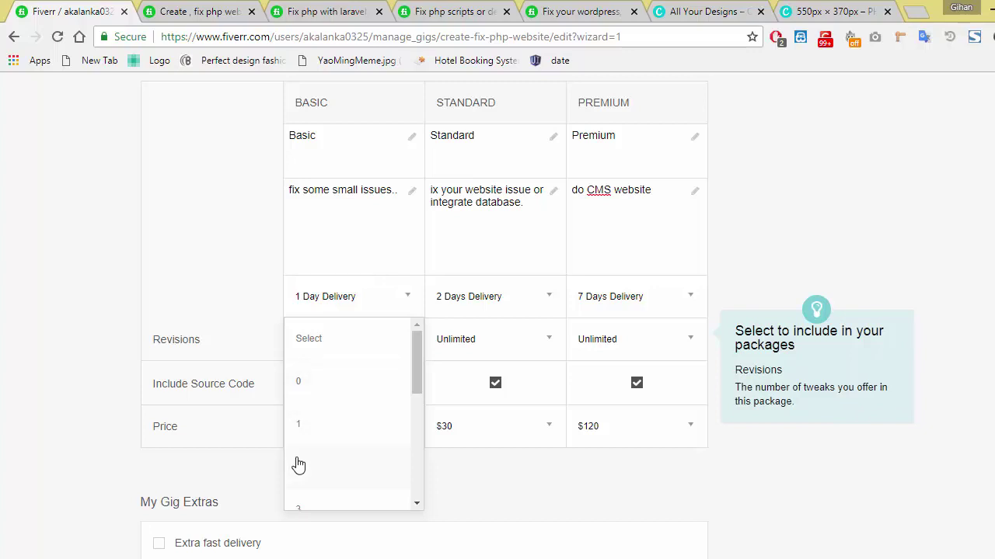
scroll(386, 438, down, 5)
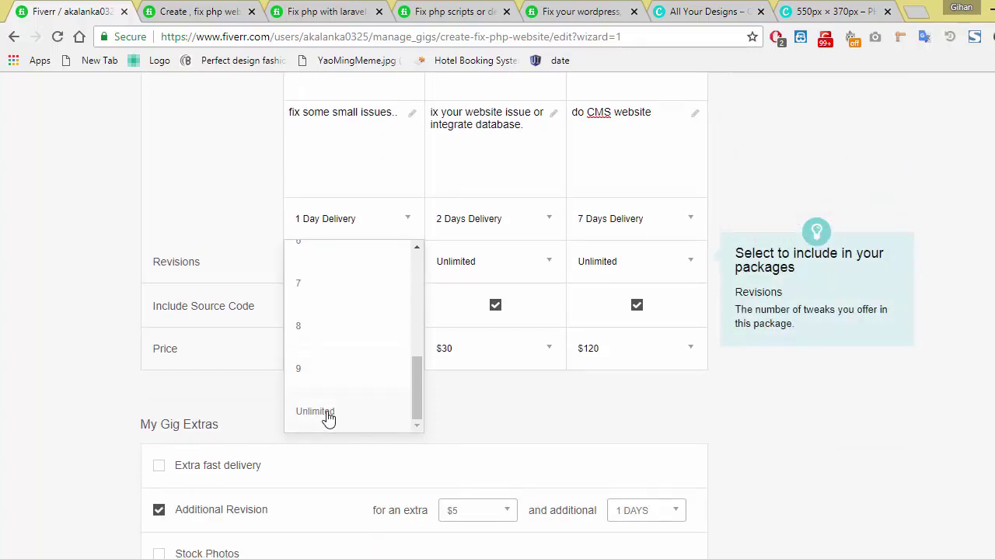
click(329, 419)
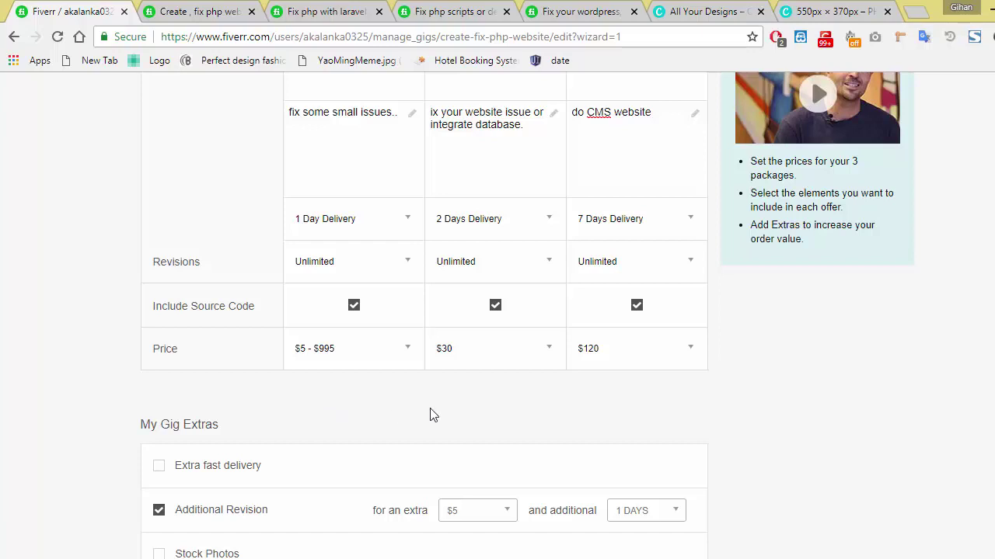
- Set the Basic package's price to $5 and deselect the Additional Revision gig extra
click(353, 353)
click(320, 350)
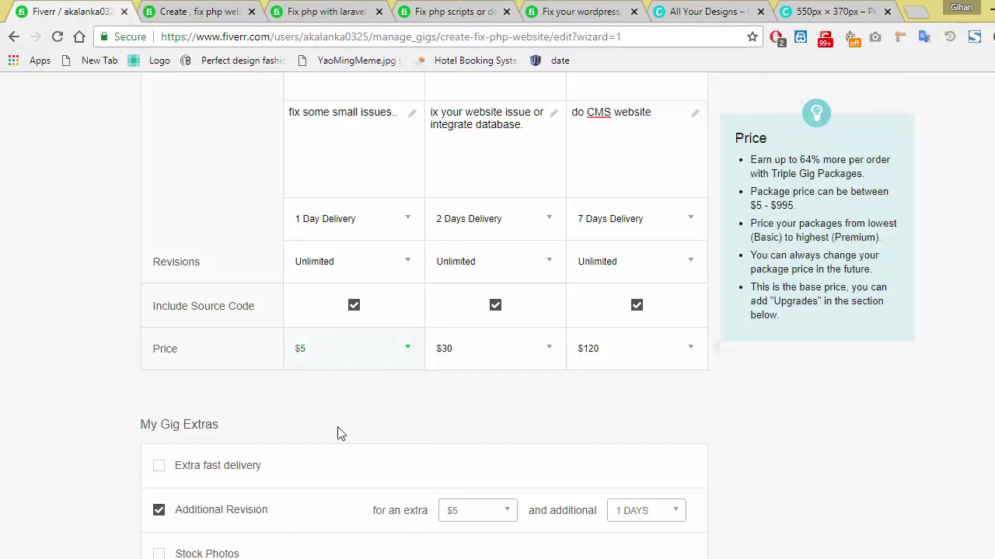
scroll(459, 406, down, 3)
click(159, 279)
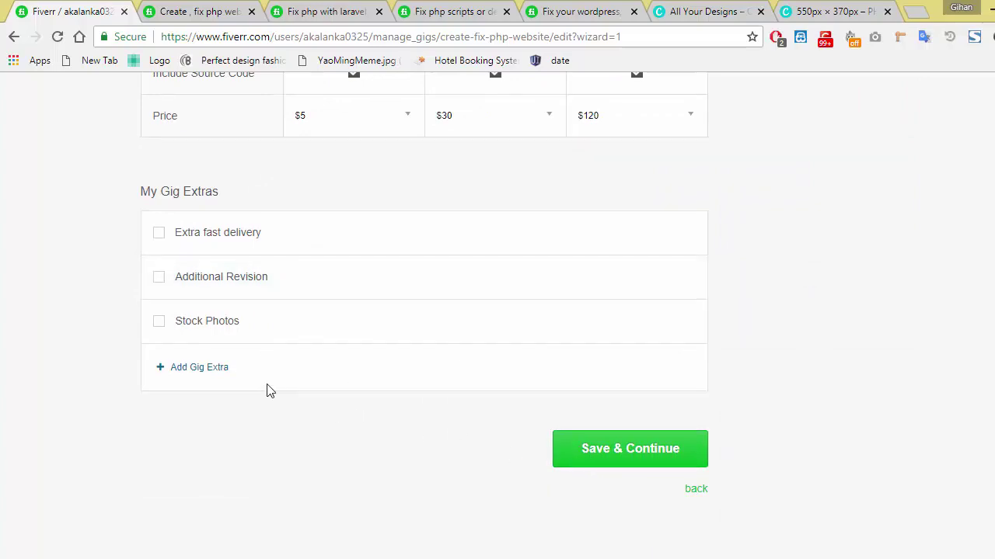
- Review the descriptions, delivery times, revisions and prices of the three packages together with the gig extras
scroll(269, 392, up, 2)
scroll(272, 392, up, 3)
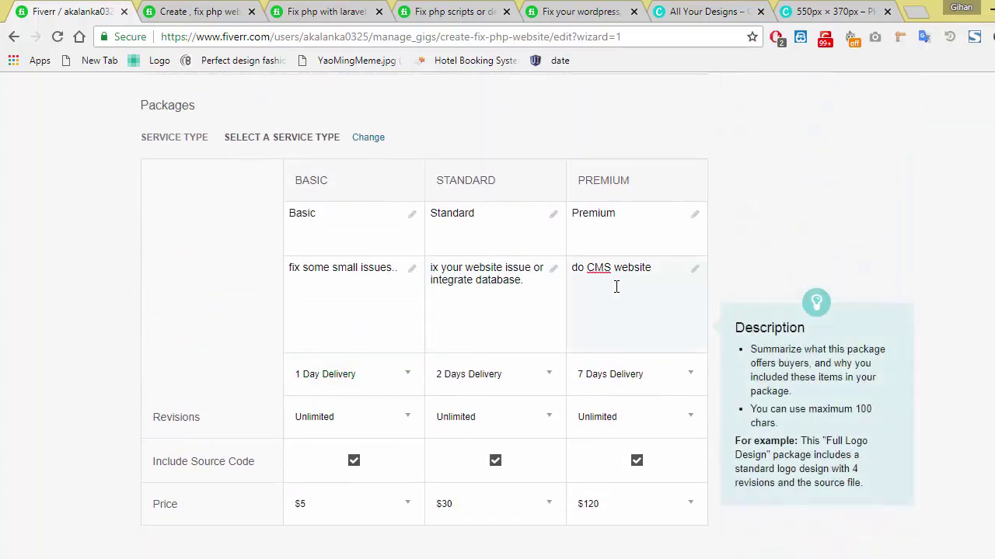
scroll(539, 289, down, 3)
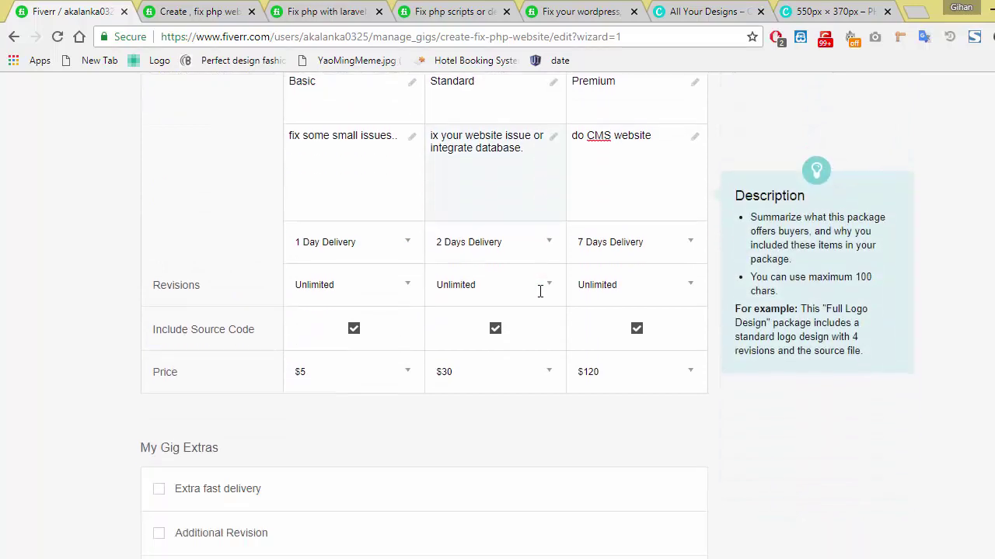
scroll(648, 312, down, 2)
scroll(648, 312, up, 2)
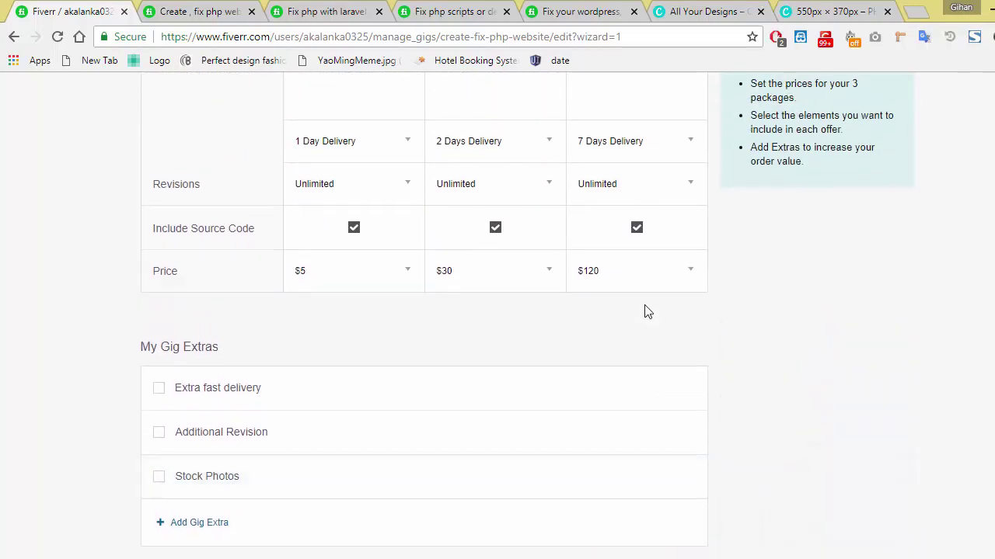
scroll(648, 312, up, 5)
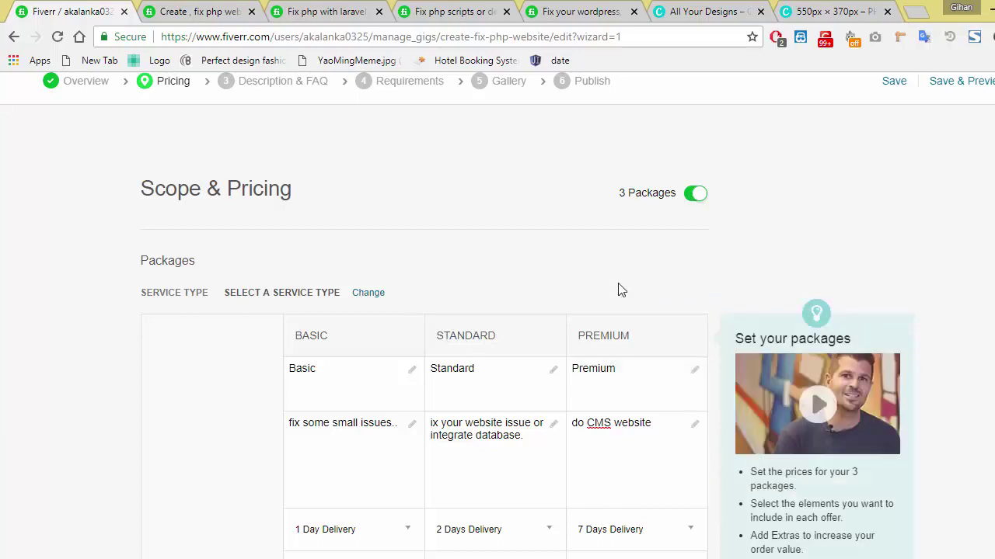
scroll(619, 289, down, 2)
scroll(617, 289, down, 1)
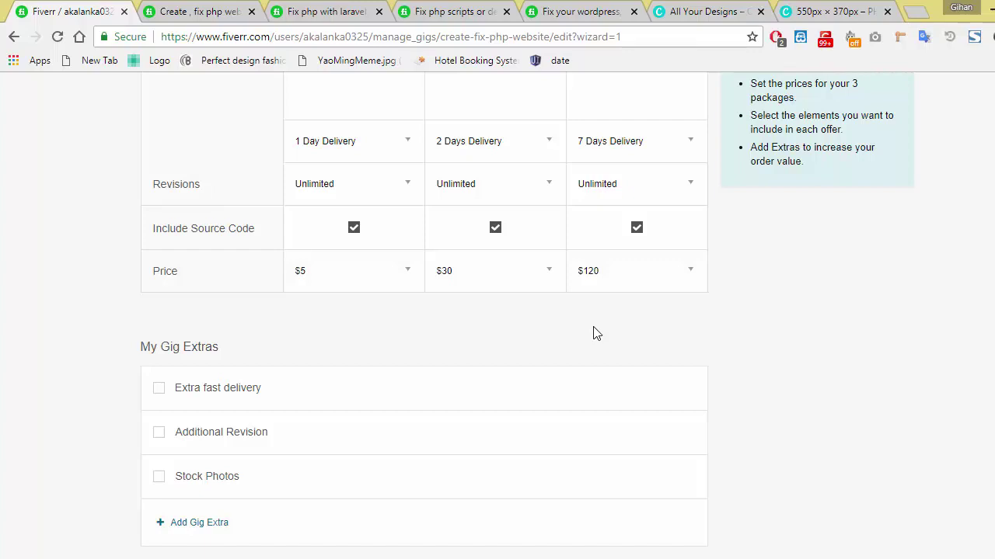
scroll(594, 334, up, 2)
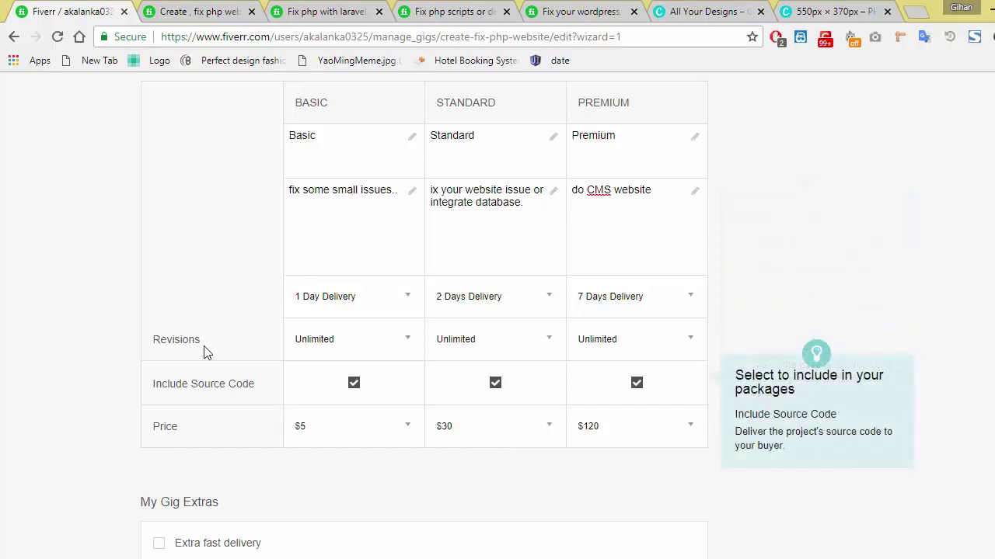
- Save the pricing and continue to the gig's Description & FAQ stage
scroll(478, 460, down, 6)
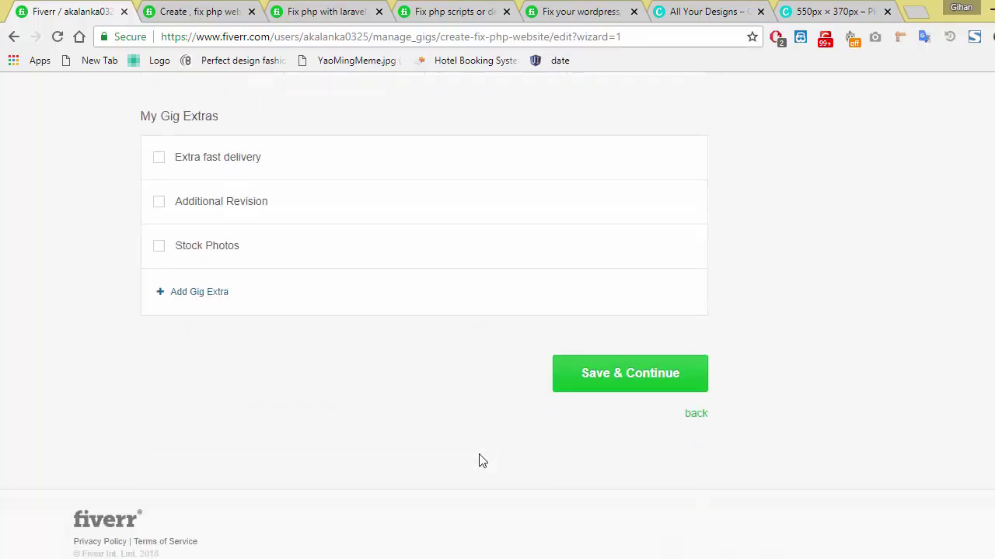
click(616, 310)
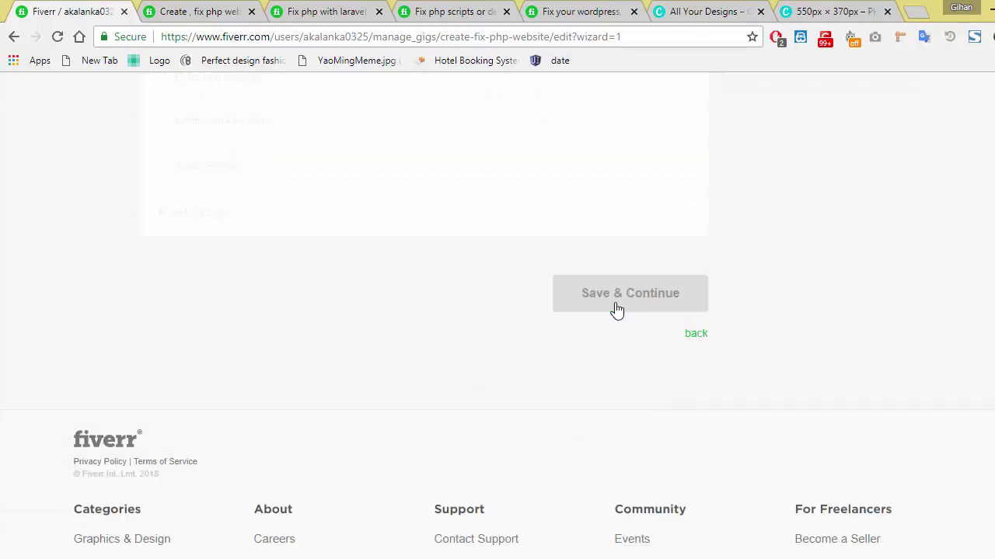
- Copy the prepared gig description from the Word document into the gig's description and remove the blank line before "Hello,"
key(alt+Tab)
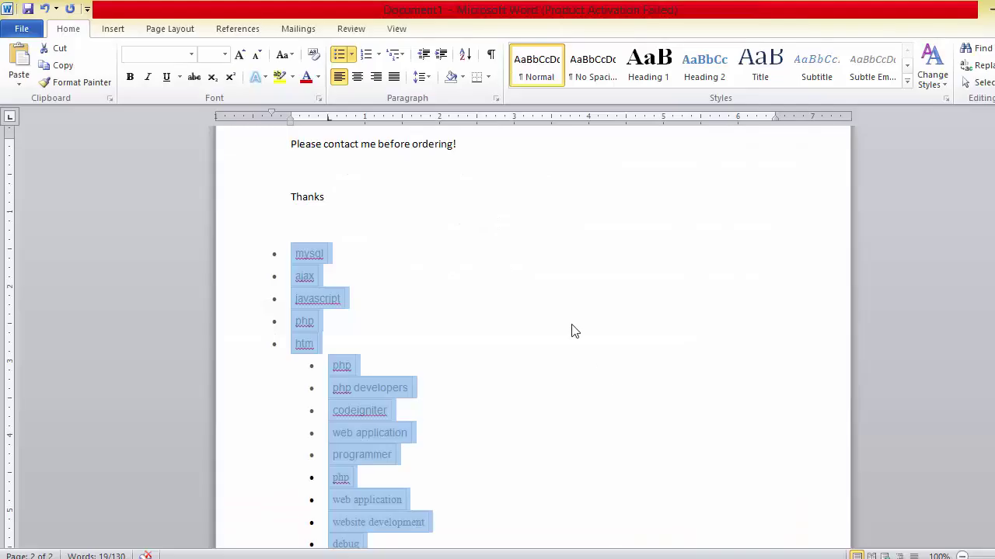
drag(350, 282, 293, 297)
key(ctrl+c)
key(alt+Tab)
key(ctrl+v)
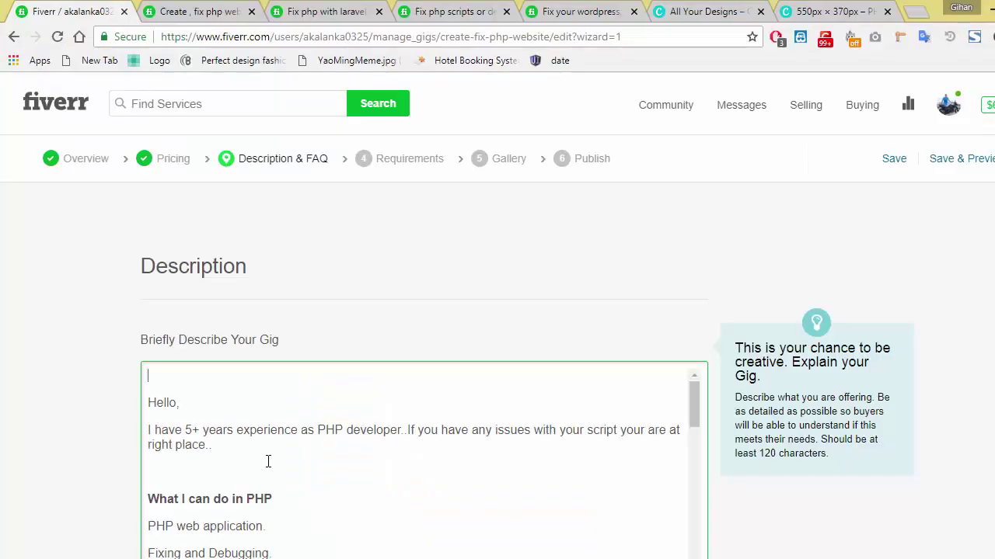
click(149, 403)
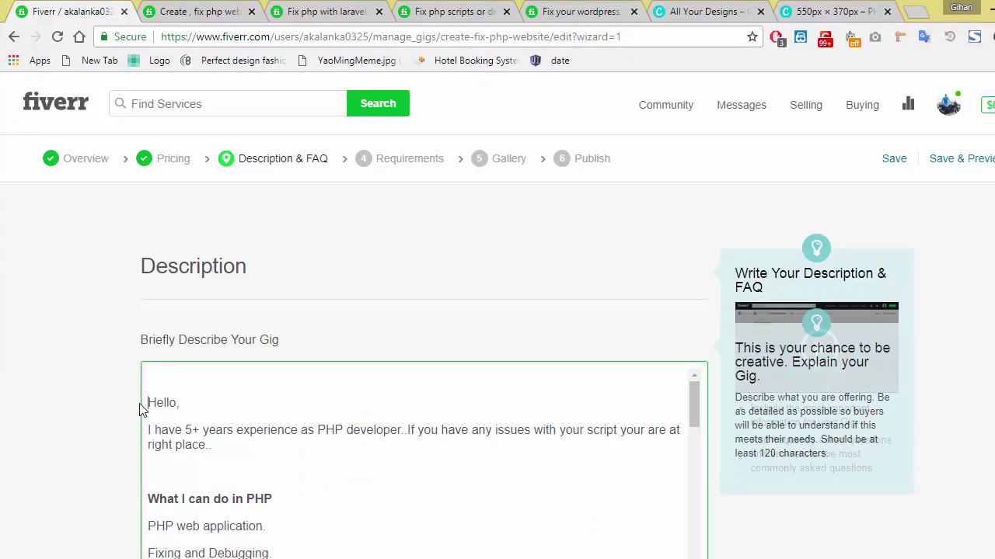
key(BackSpace)
- Highlight the sentence "I have 5+ years experience as PHP developer." and the heading "What I can do in PHP" in the description
scroll(459, 214, down, 3)
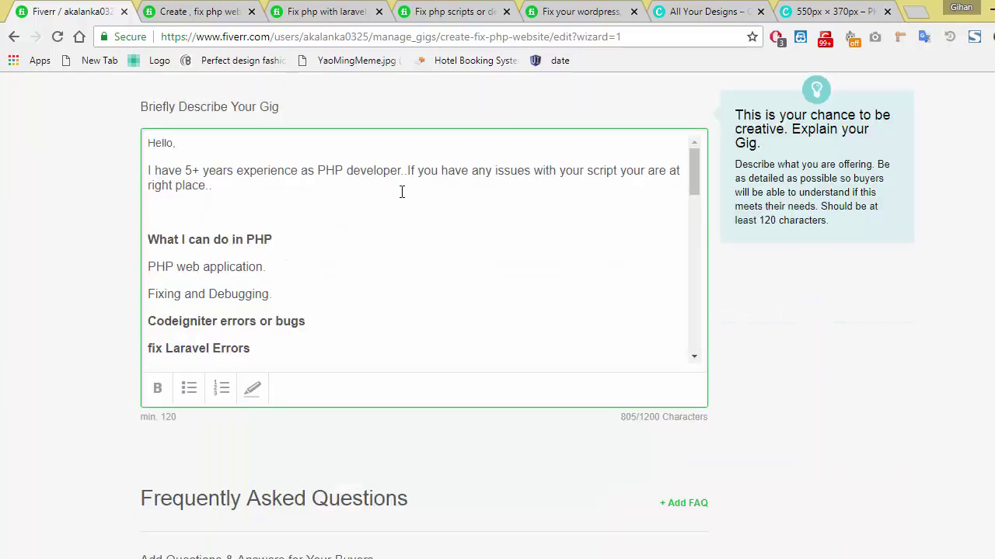
drag(405, 171, 121, 160)
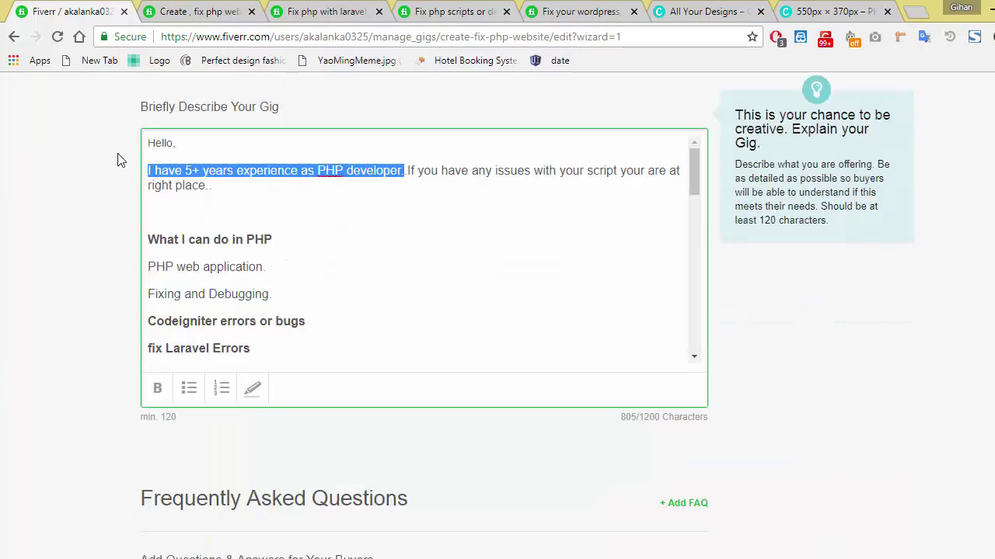
click(253, 391)
click(268, 192)
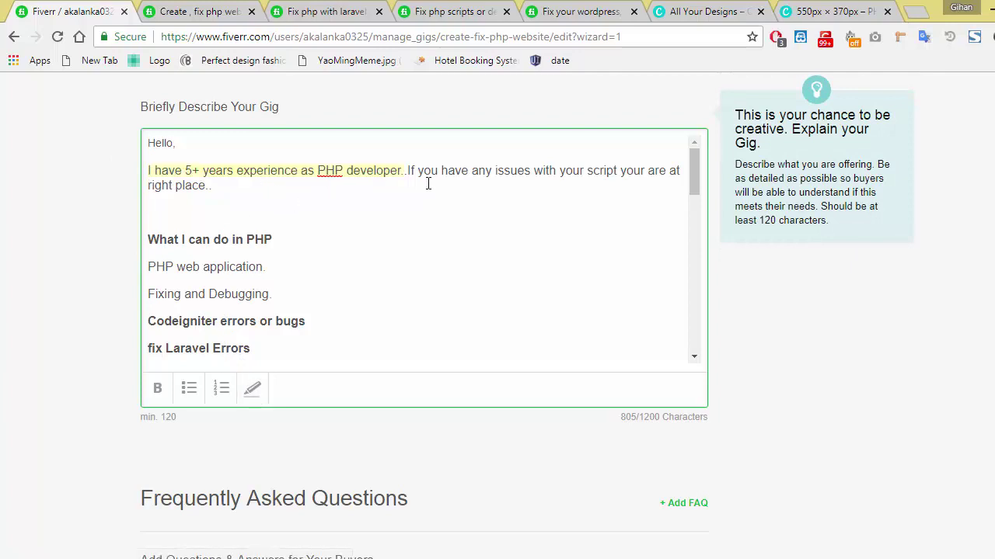
drag(293, 237, 125, 243)
click(268, 404)
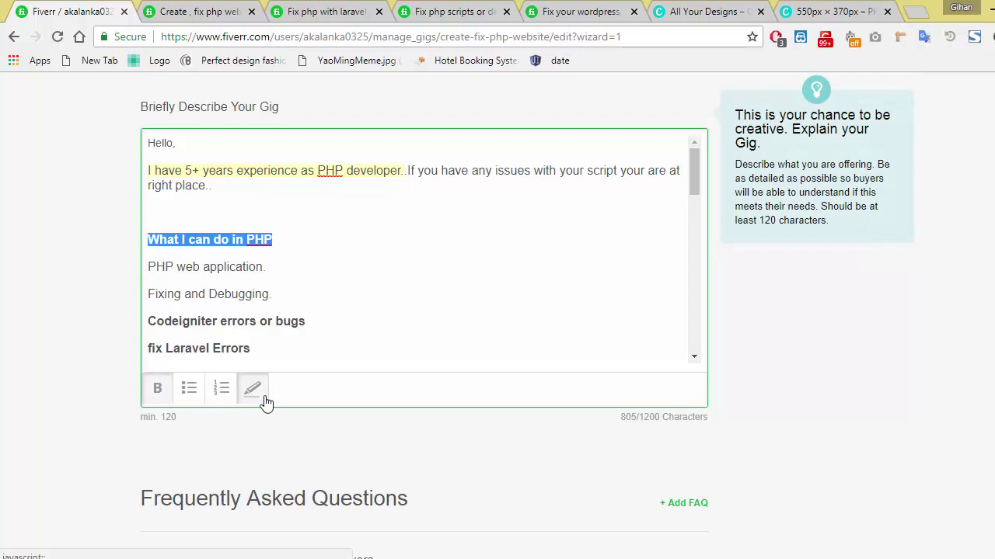
click(230, 277)
scroll(229, 281, down, 1)
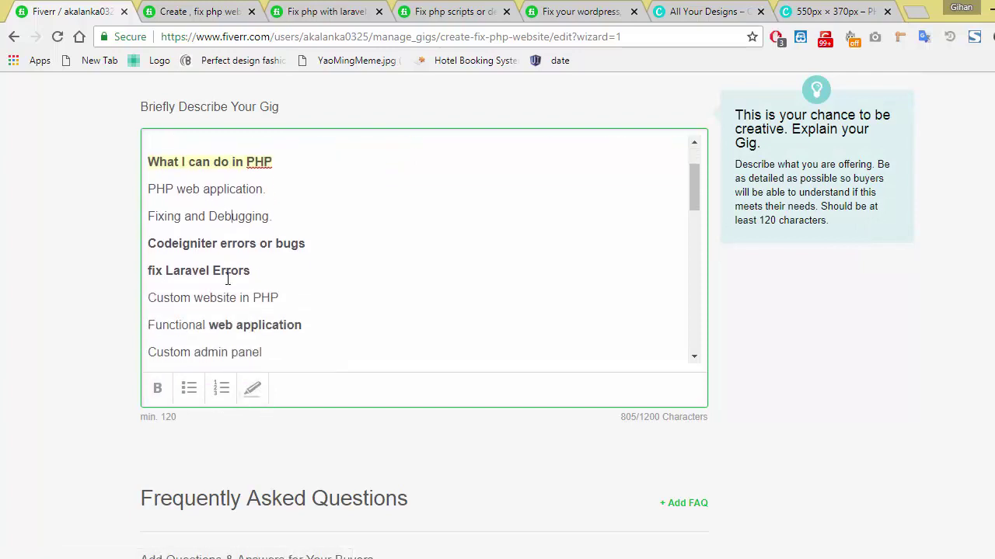
scroll(222, 219, down, 1)
scroll(158, 208, up, 1)
drag(151, 191, 265, 379)
right_click(264, 379)
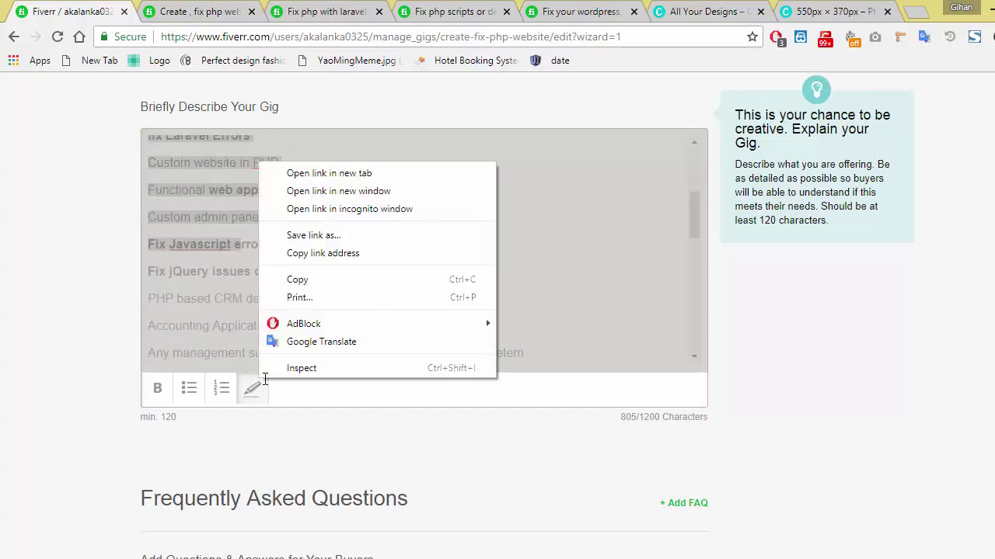
click(156, 235)
scroll(155, 234, up, 1)
scroll(153, 235, up, 2)
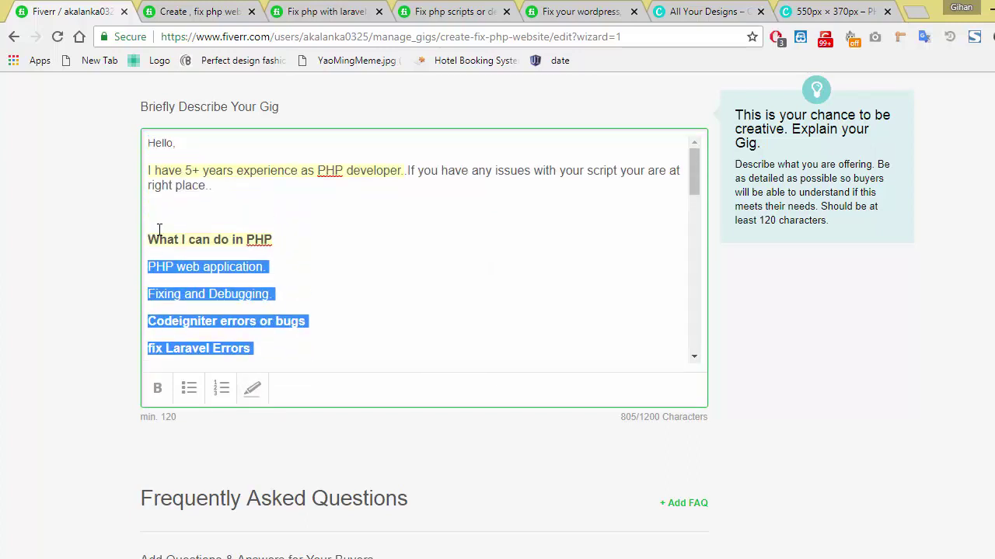
click(183, 269)
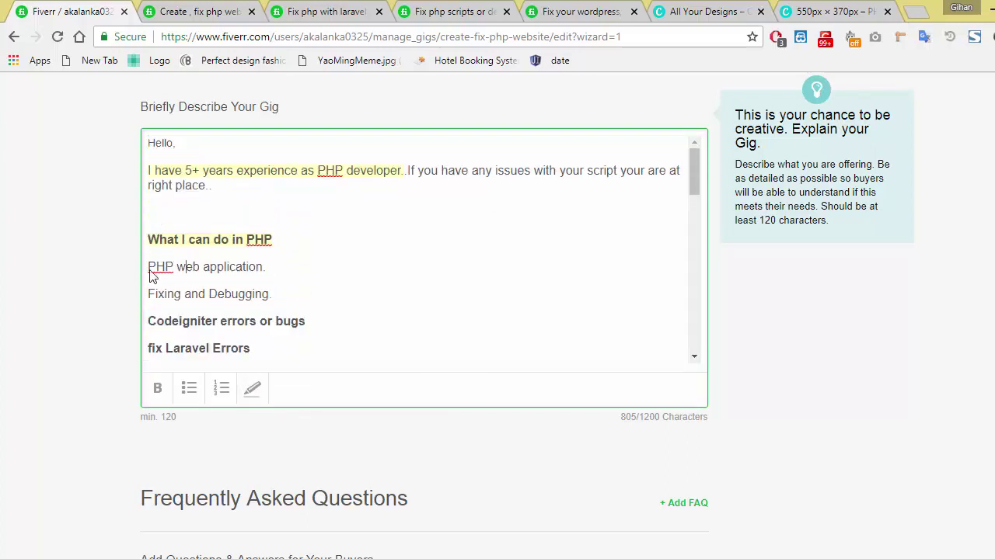
- Remove bold from the lines "PHP web application." through "Worker management system" and format them as a bulleted list
drag(147, 266, 341, 312)
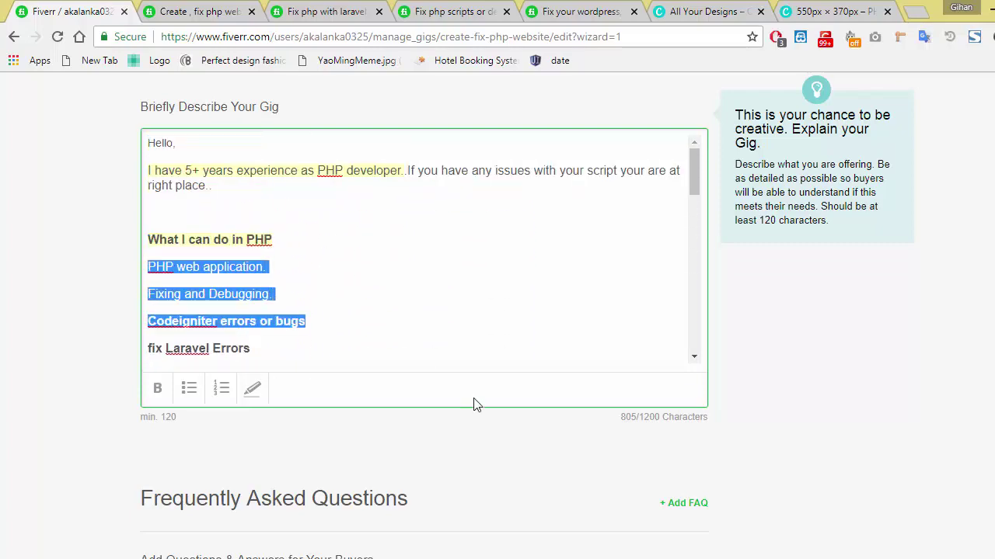
drag(477, 405, 319, 195)
click(160, 388)
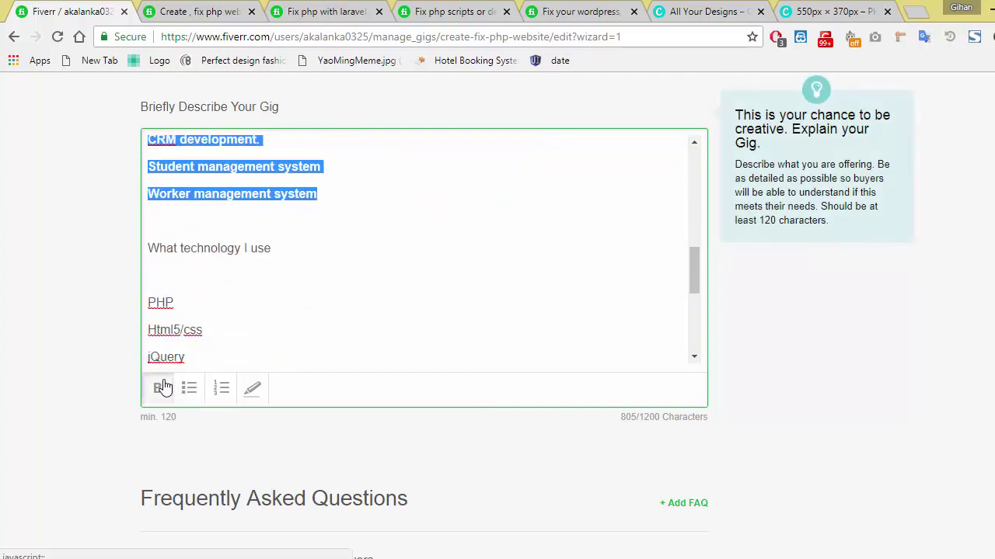
click(160, 387)
click(197, 393)
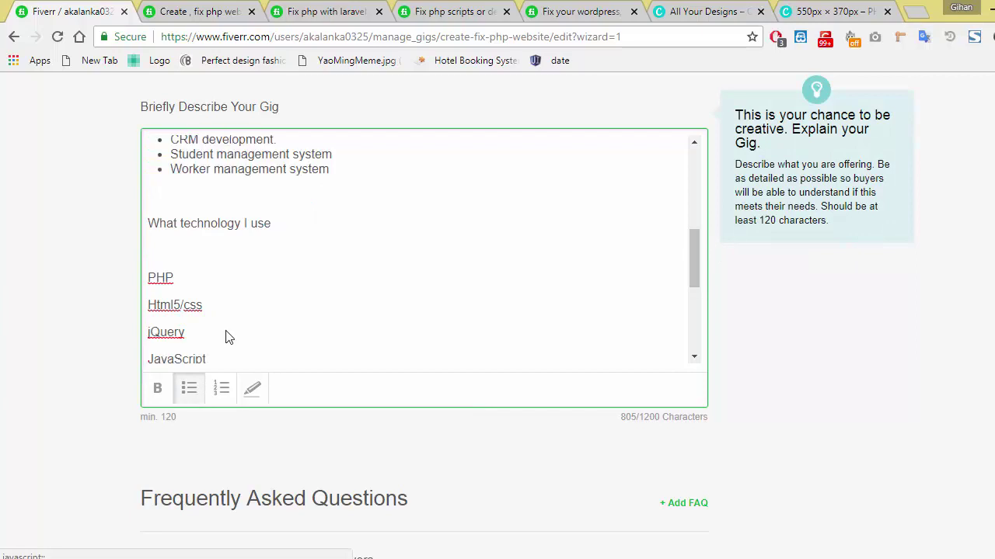
scroll(249, 244, up, 5)
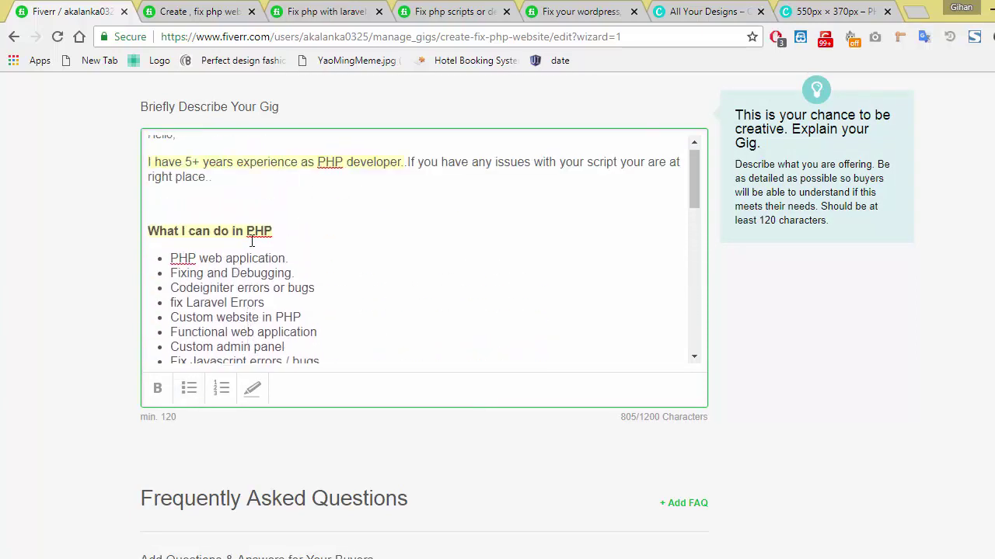
- Make the heading "What technology I use" in the description bold and highlighted
scroll(250, 244, down, 4)
drag(314, 223, 147, 223)
click(157, 387)
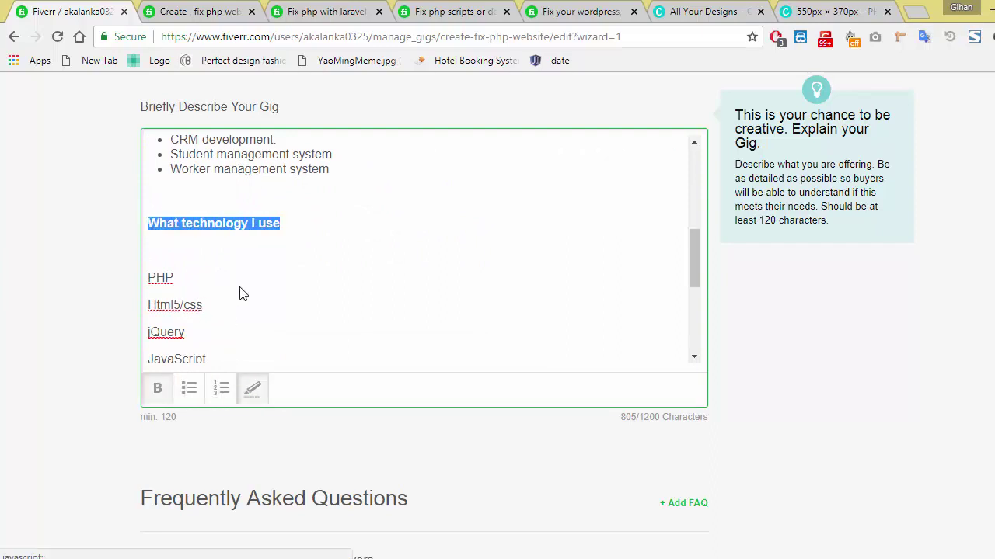
click(229, 249)
scroll(241, 251, up, 5)
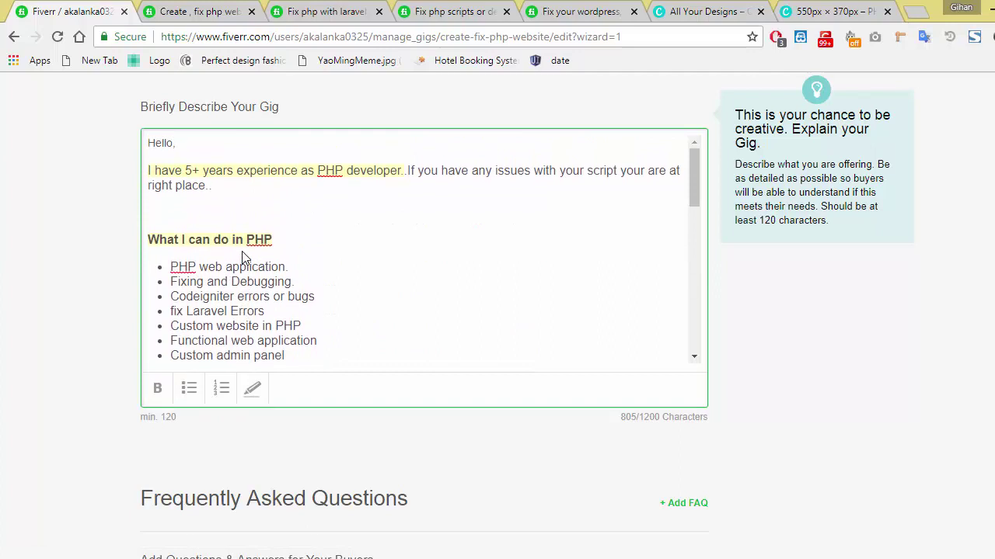
- Remove the blank line below "What technology I use" and format the lines from "PHP" through "Please contact me before ordering!" as a bulleted list
scroll(257, 263, down, 1)
scroll(269, 268, down, 1)
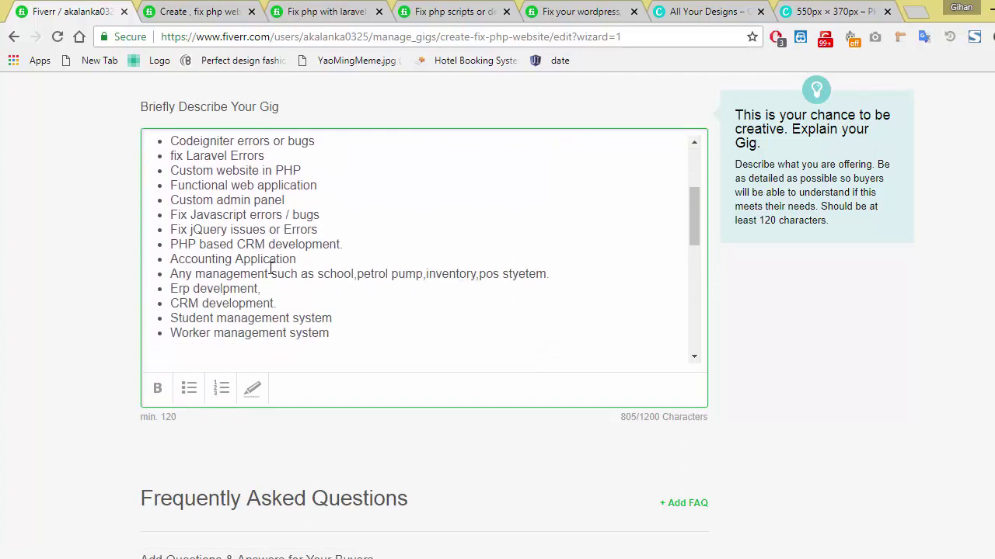
scroll(311, 285, up, 1)
scroll(313, 348, down, 3)
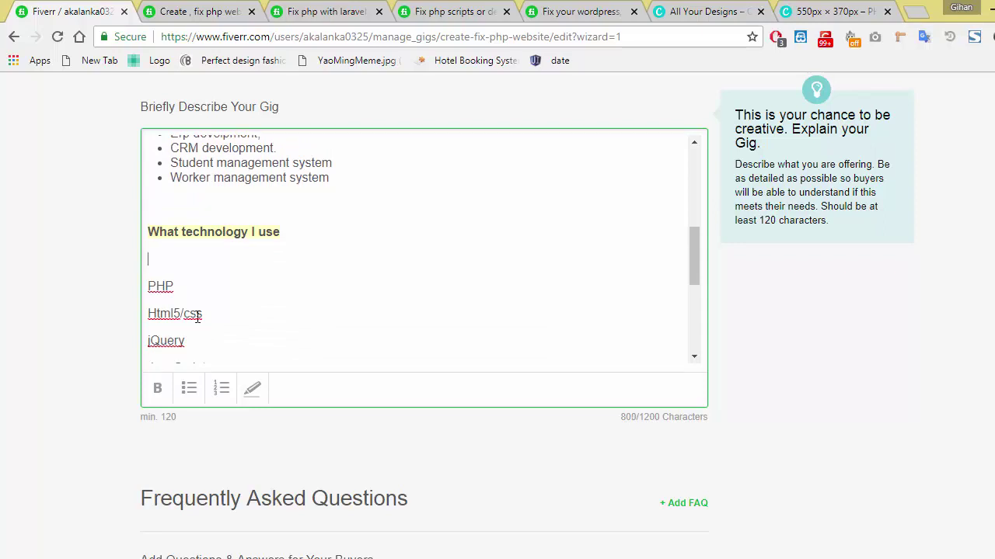
key(BackSpace)
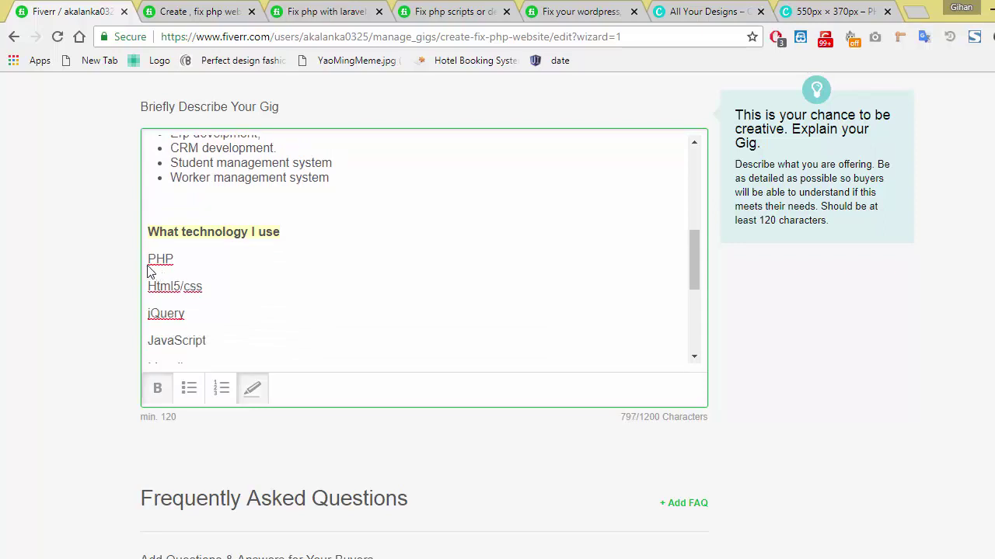
drag(148, 256, 437, 295)
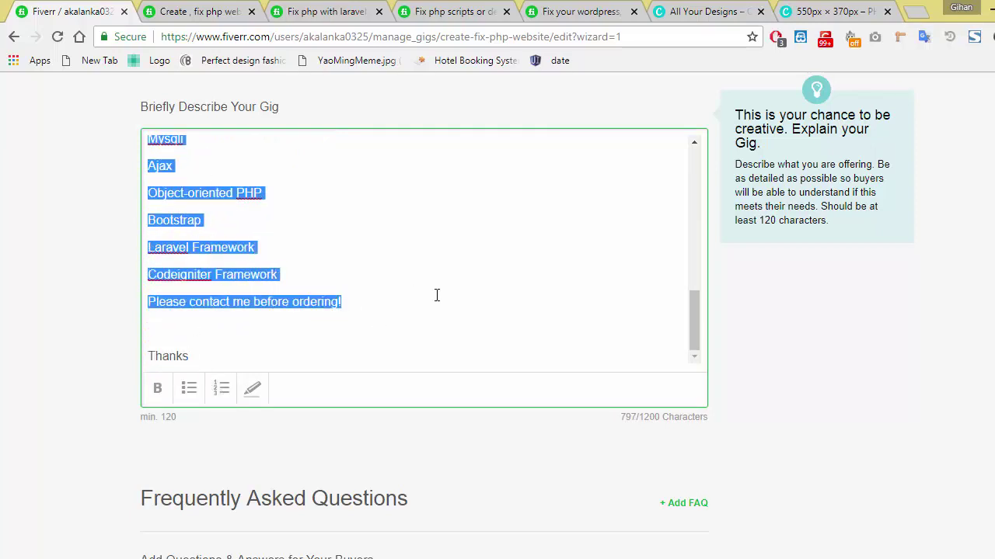
click(200, 402)
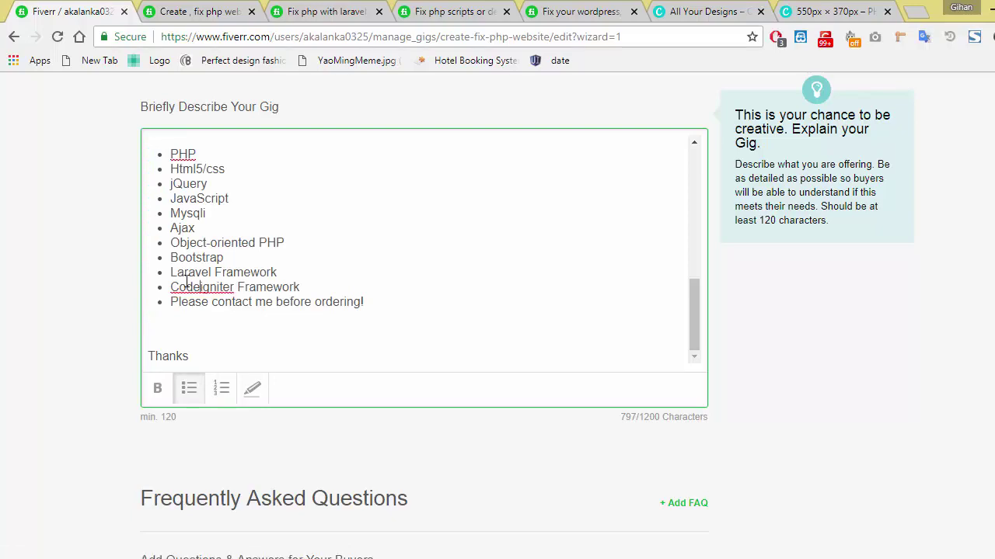
- Take "Please contact me before ordering!" out of the bulleted list and make it bold and highlighted
scroll(195, 295, up, 3)
scroll(189, 285, down, 1)
scroll(188, 284, down, 3)
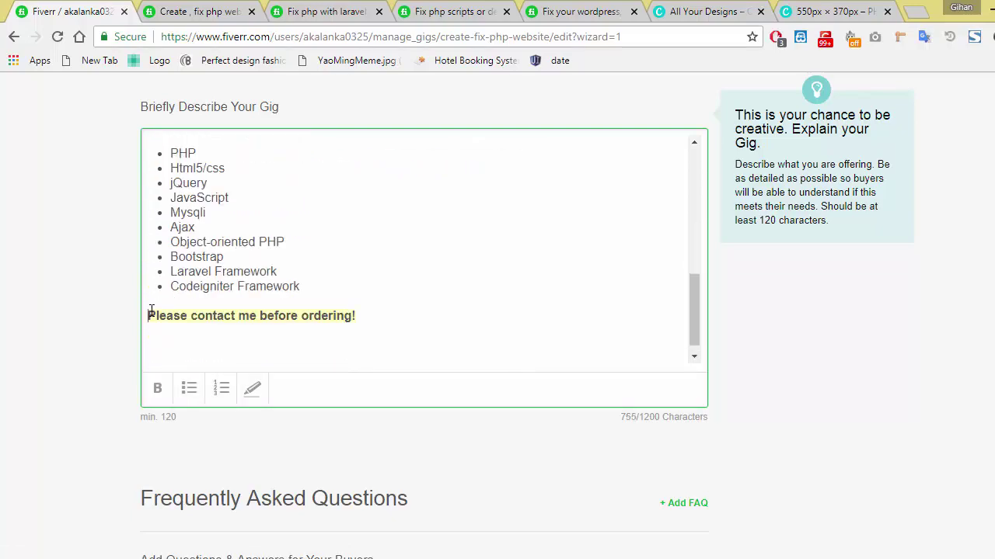
- Search the web for "text symbol" in a new browser tab and open the coolsymbol.com page
click(915, 12)
text(text symbol)
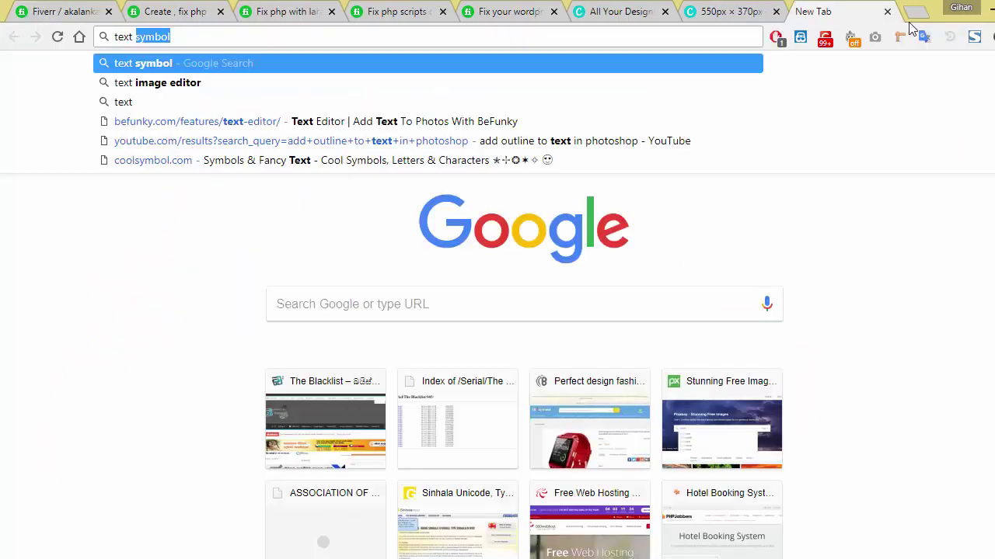
key(Return)
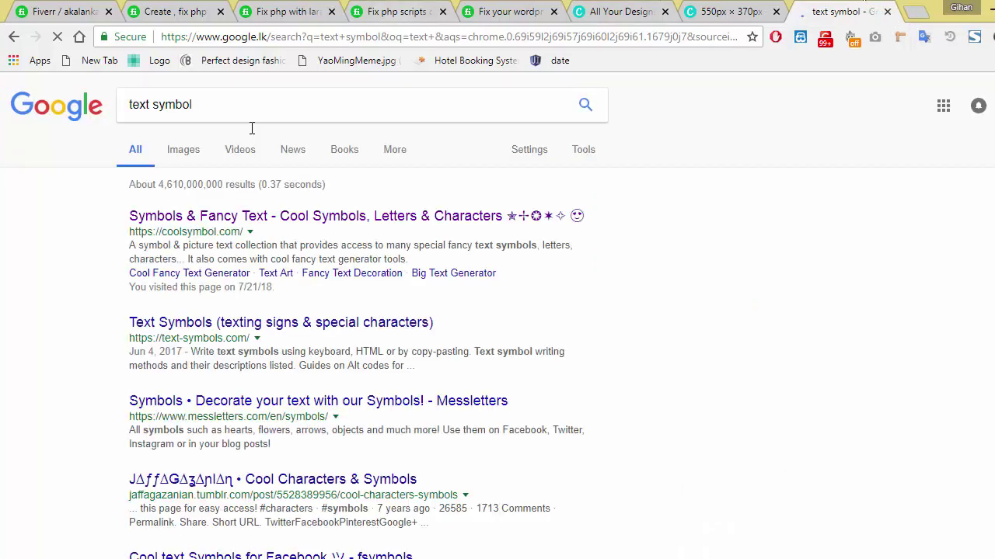
click(272, 212)
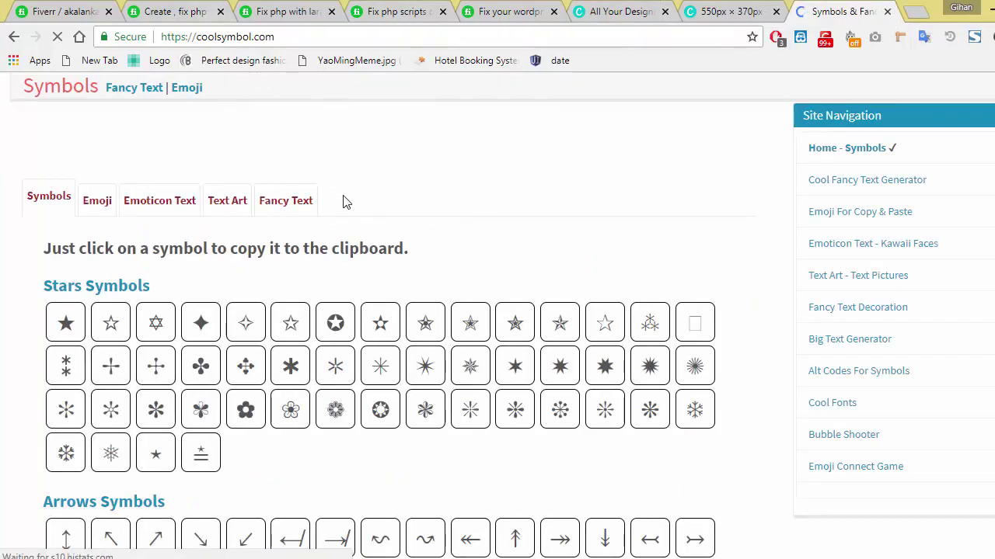
- Copy the feathered arrow symbol ➽ from the arrows collection and insert it before "Please contact me before ordering!" in the gig description
scroll(327, 298, down, 2)
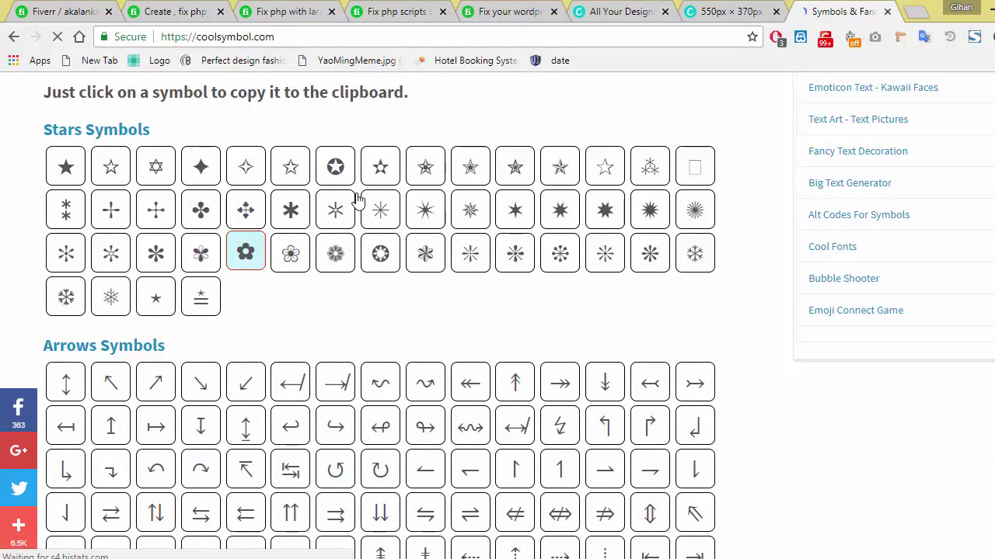
scroll(380, 374, down, 5)
scroll(380, 374, down, 5)
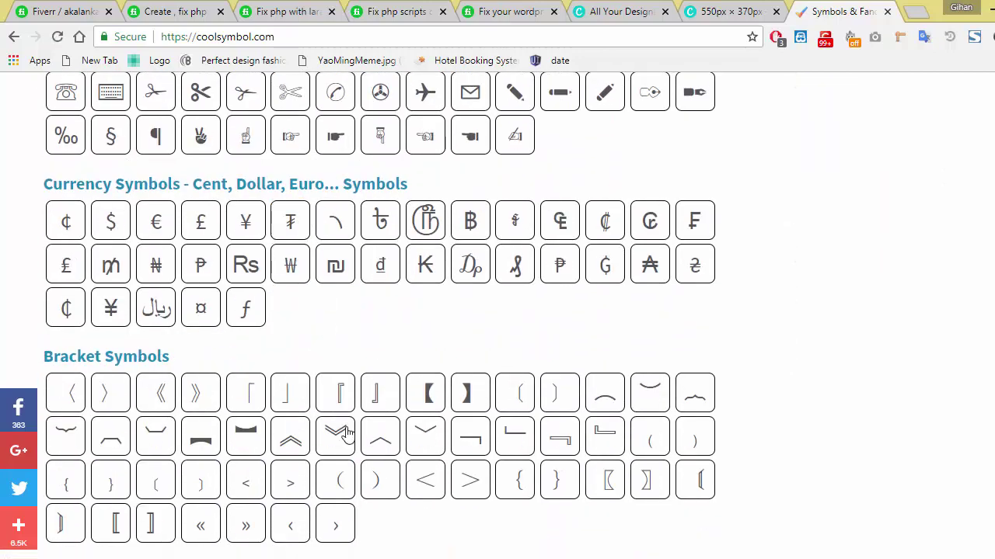
scroll(445, 435, up, 2)
scroll(446, 436, up, 2)
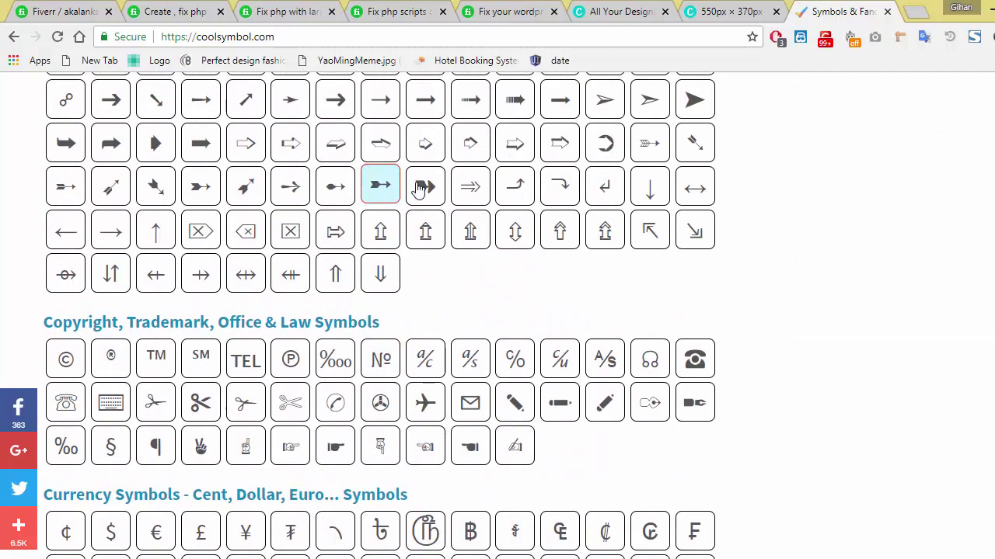
click(429, 189)
click(61, 12)
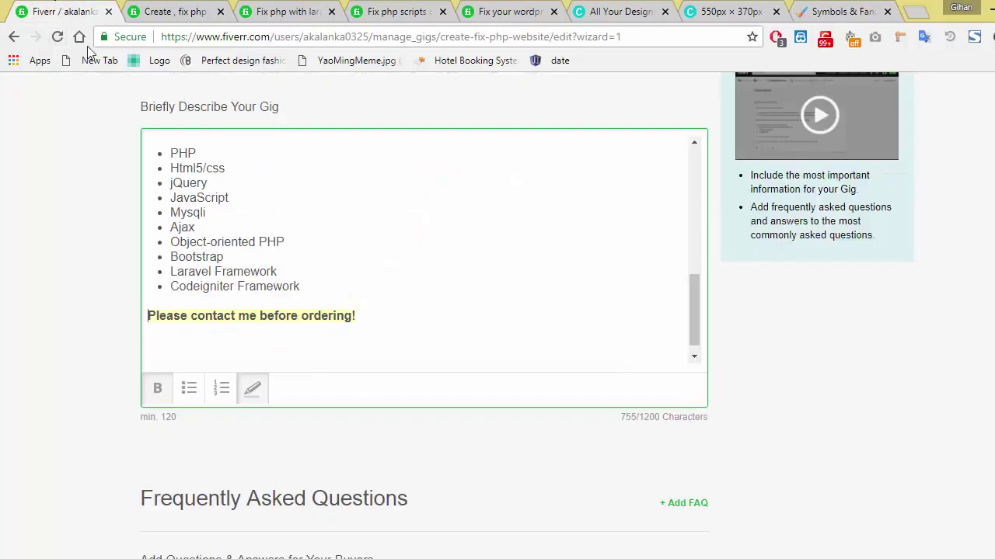
text(➽)
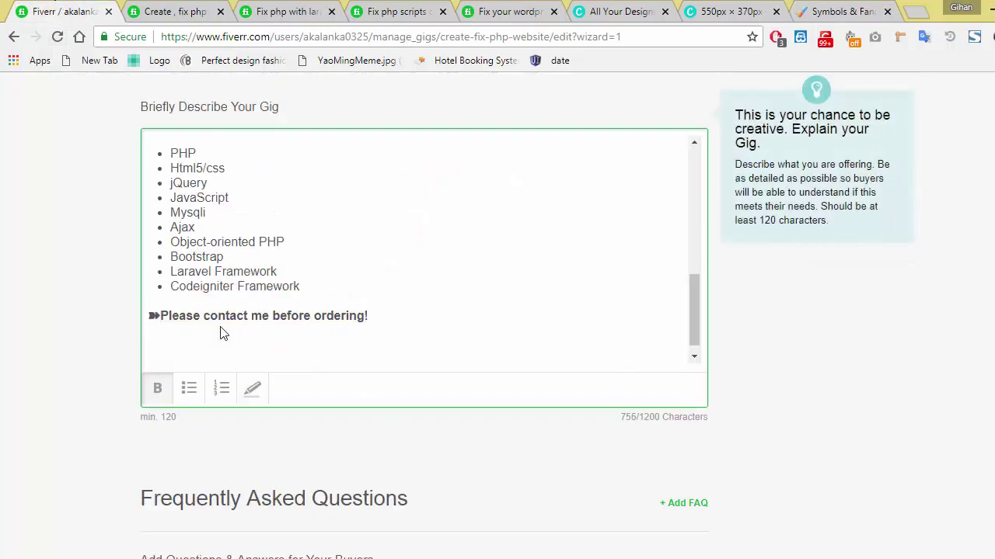
click(221, 333)
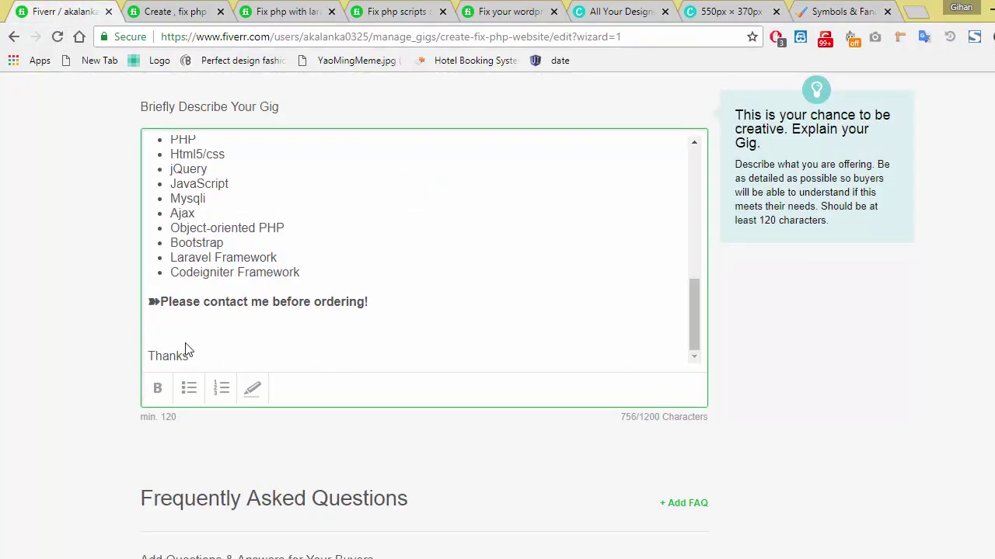
click(461, 284)
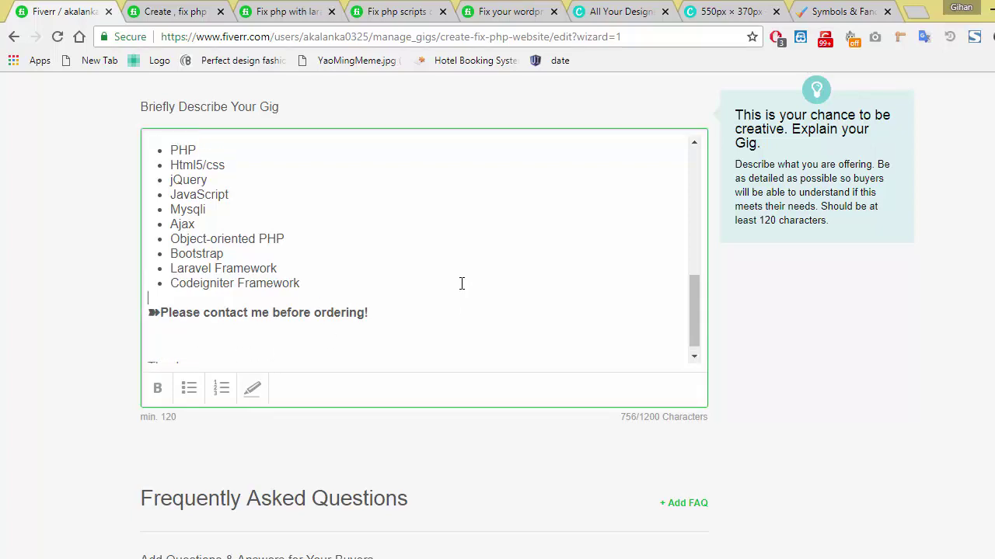
scroll(462, 285, up, 3)
scroll(458, 286, down, 1)
scroll(458, 286, up, 3)
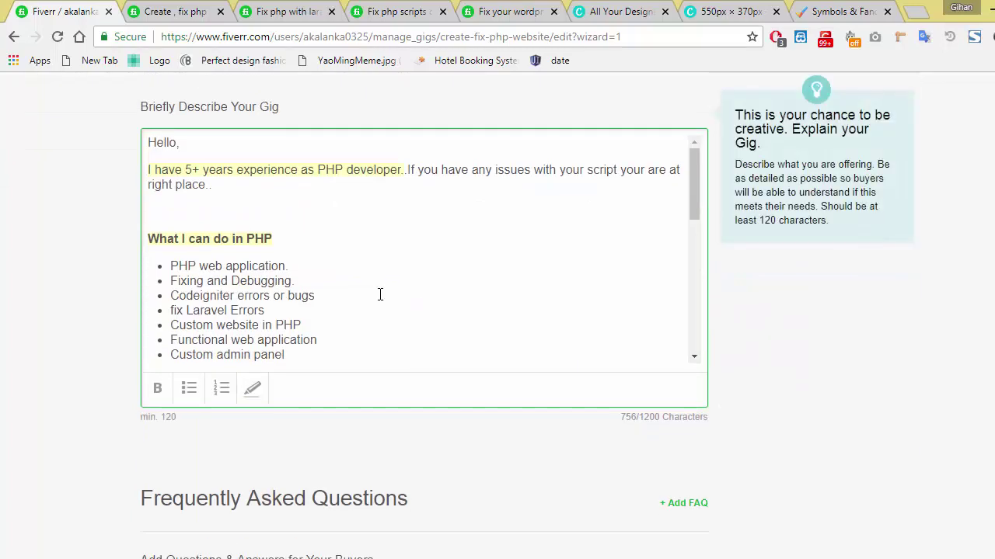
scroll(380, 296, down, 10)
click(666, 194)
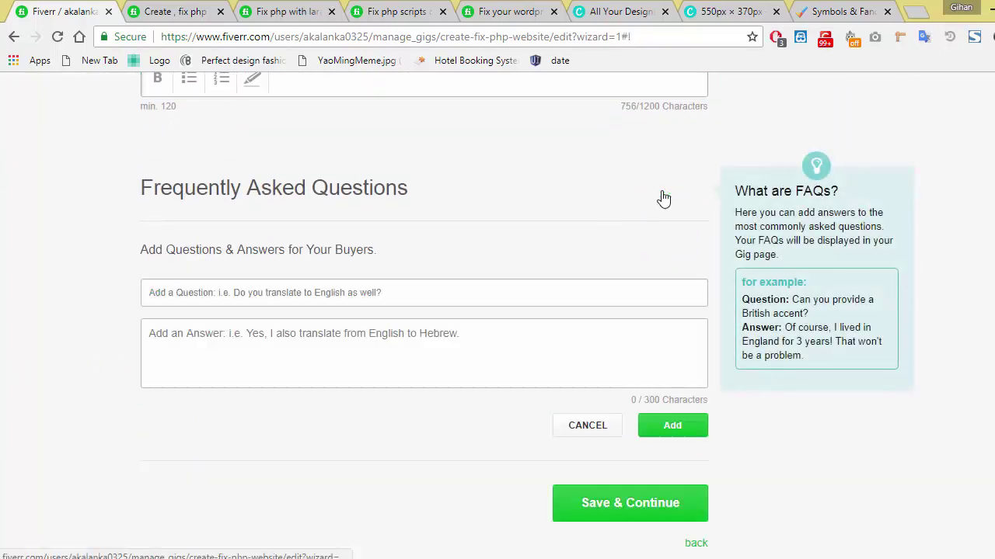
click(186, 303)
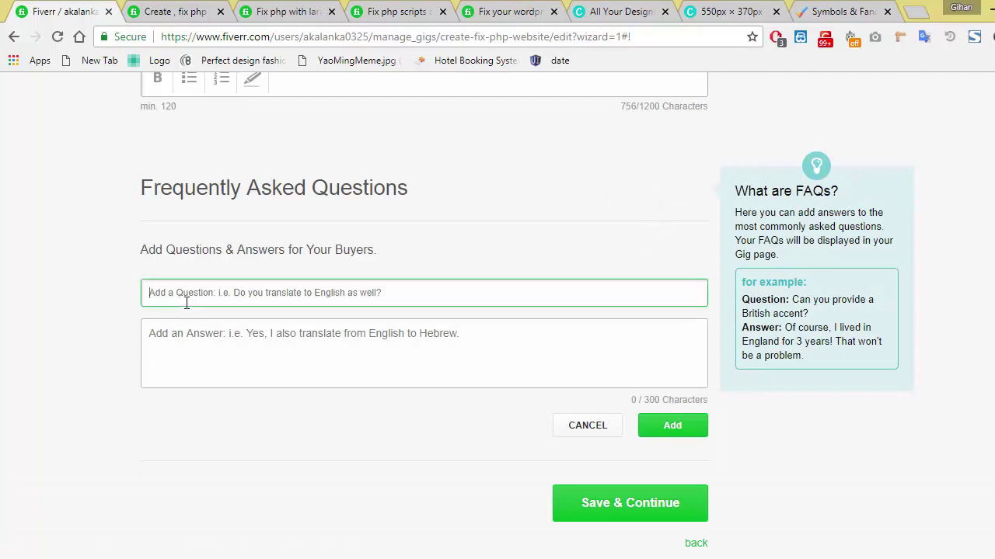
click(230, 340)
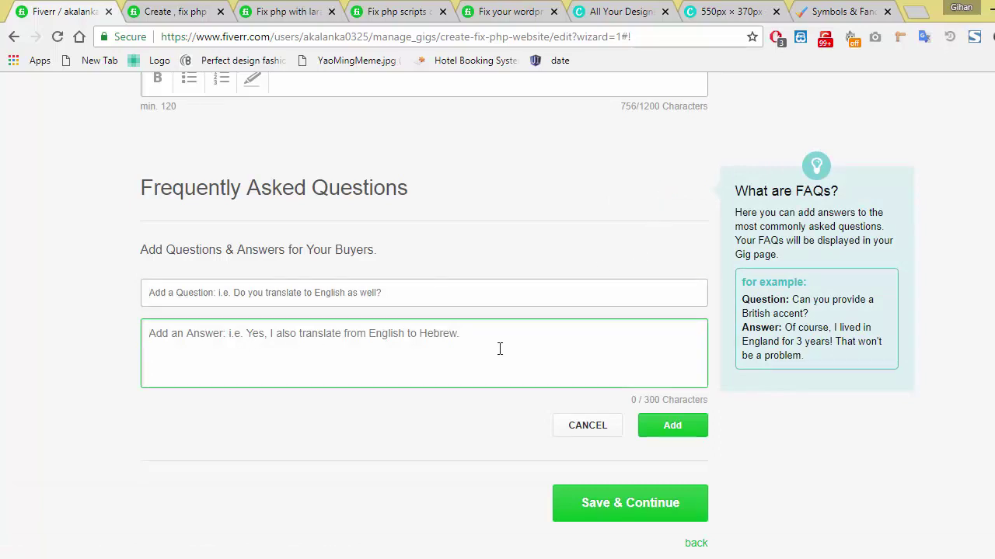
click(584, 424)
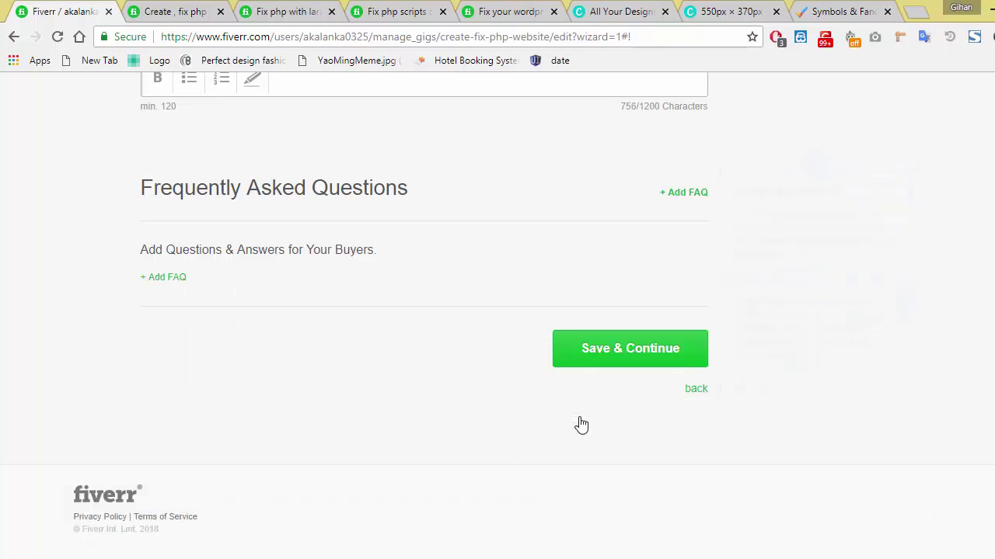
- Save the gig's description section without any FAQ and continue to the Requirements stage
scroll(512, 396, up, 2)
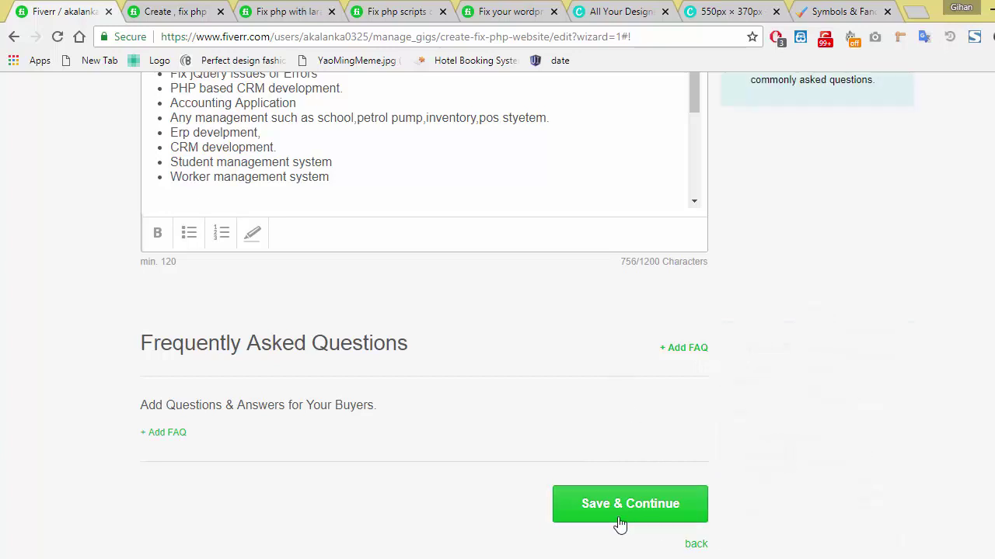
click(619, 522)
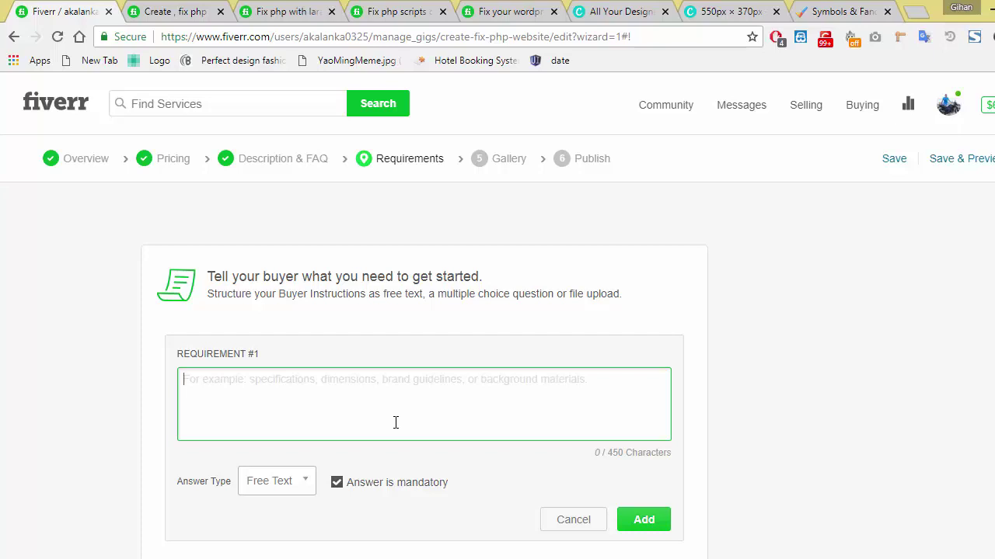
- Write requirement #1: "Hi, Thank you for order my GIG..please explain your requirement..if you have any example or exist script please send me.."
text(Hi,)
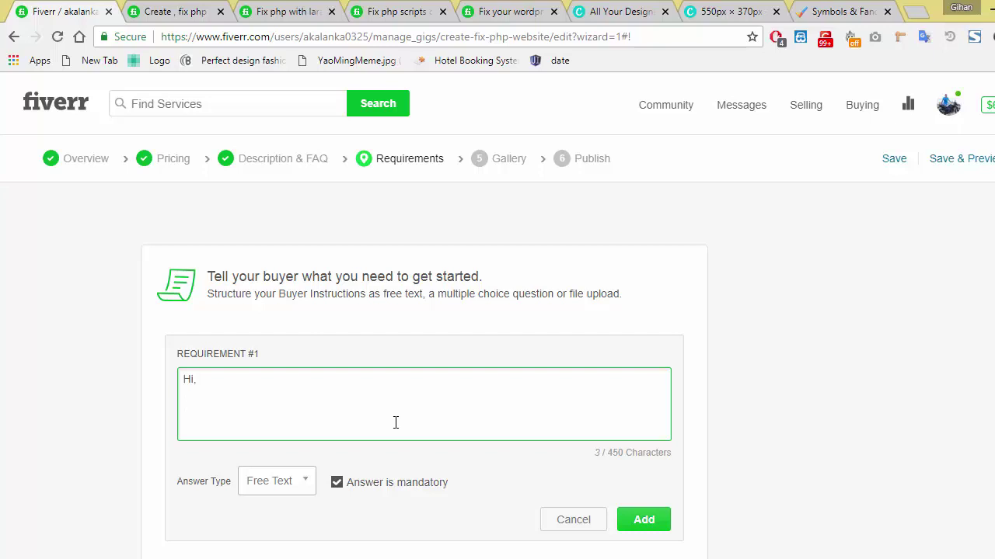
text(Thank you for order)
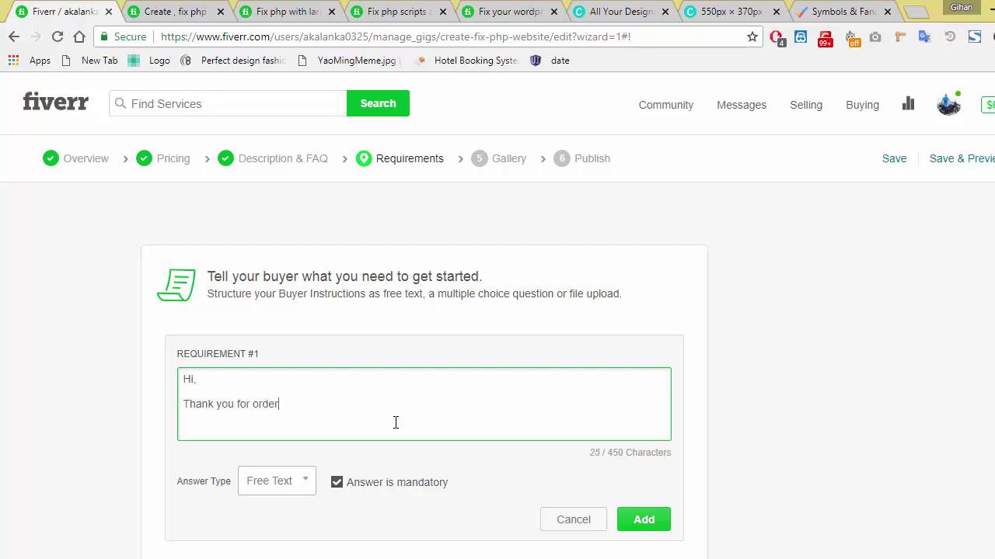
text( my GIG..please explain your requirement..)
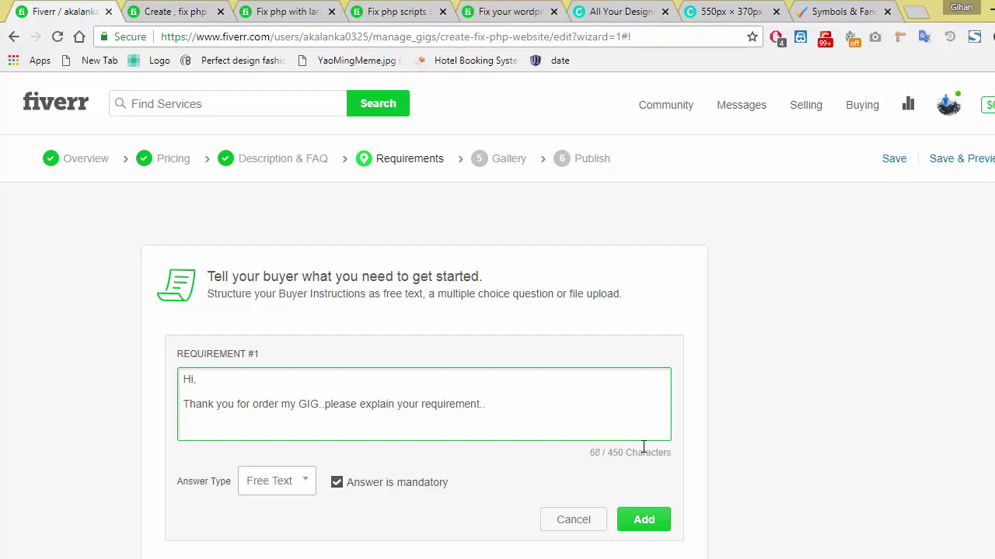
text(if you have any example or exist script please send me..)
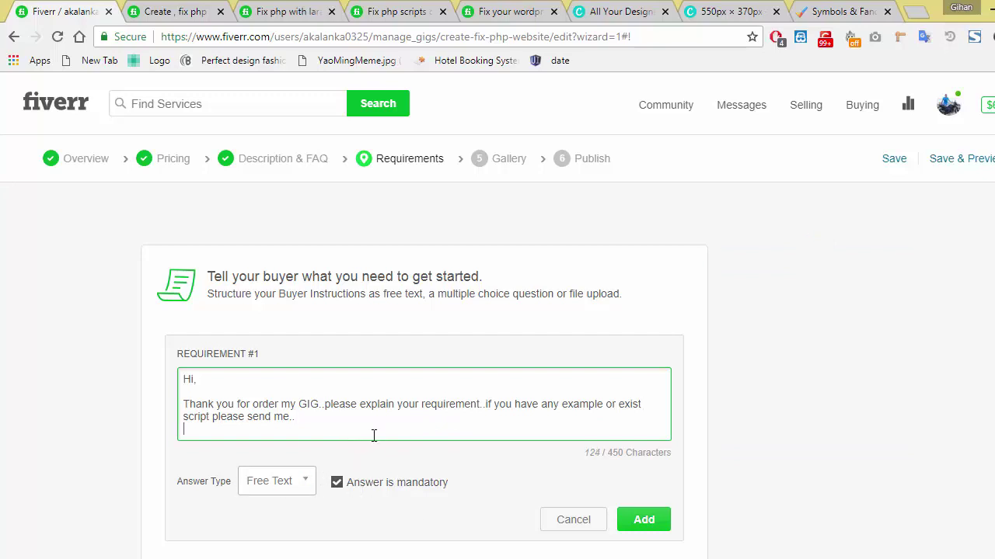
- End the text of requirement #1 with a separate line reading "Thank you again! Nice Day!"
key(Return)
text(Thank you again)
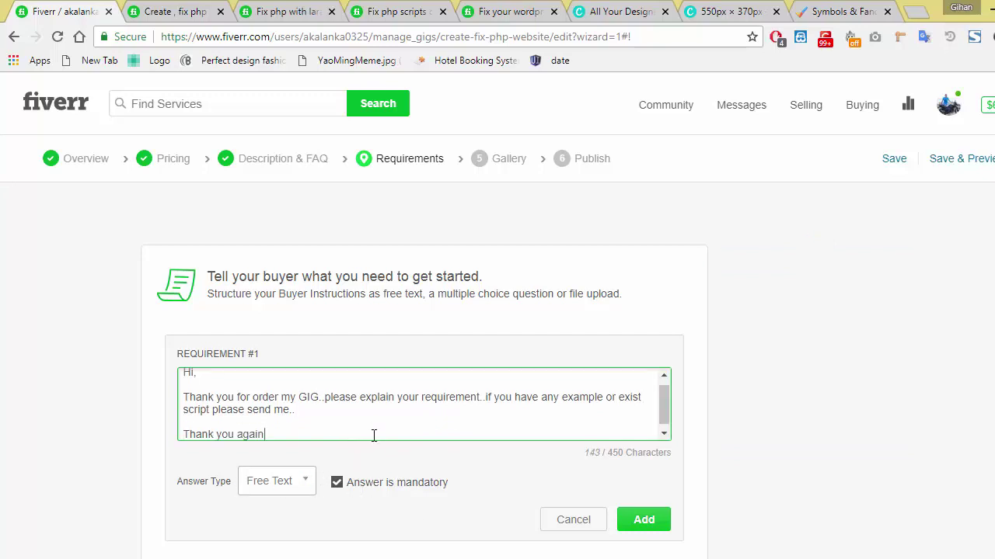
text( f Nice Day!)
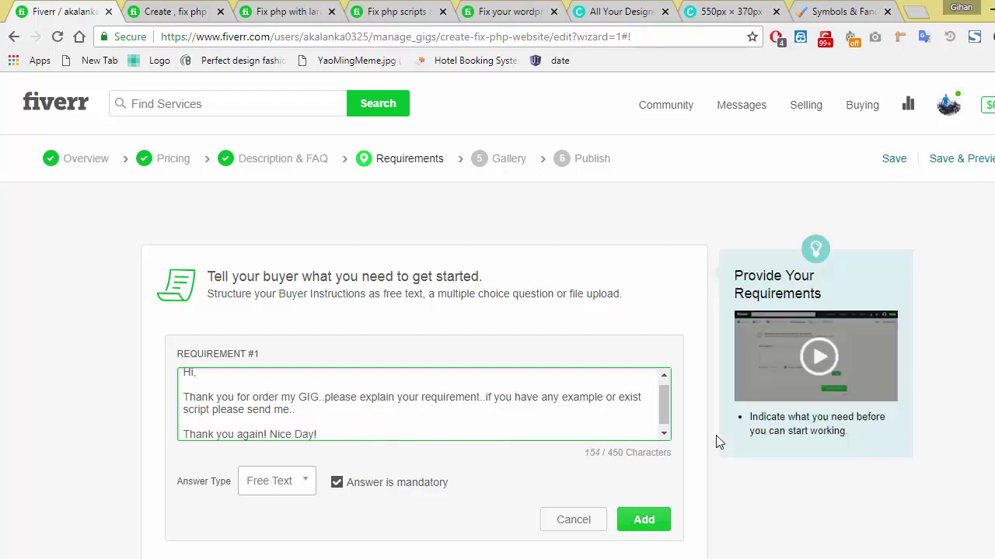
- Add requirement #1 to the gig, save the requirements and continue to the Gallery stage
scroll(519, 420, down, 1)
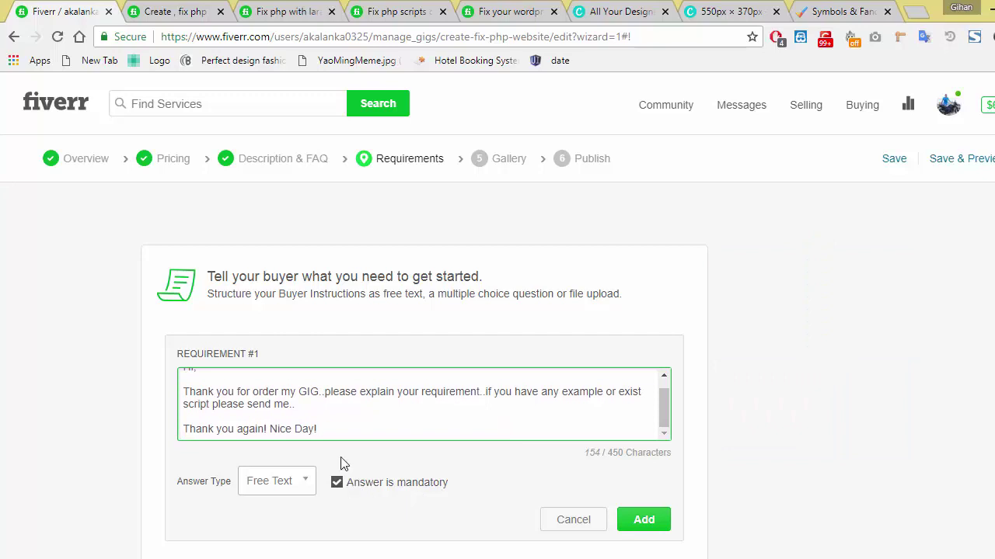
scroll(429, 433, up, 1)
scroll(426, 412, down, 1)
mouse_move(427, 490)
click(565, 489)
scroll(566, 489, down, 1)
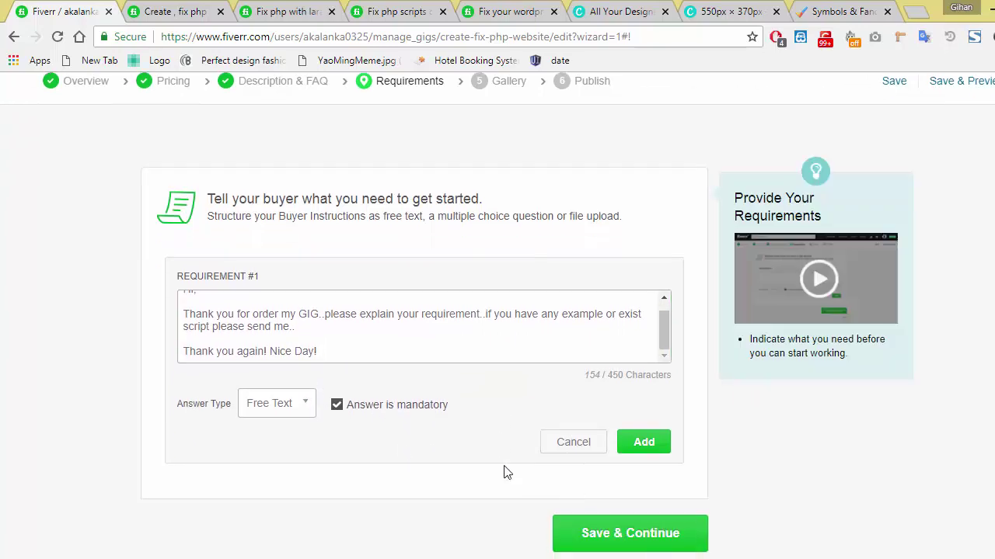
click(644, 444)
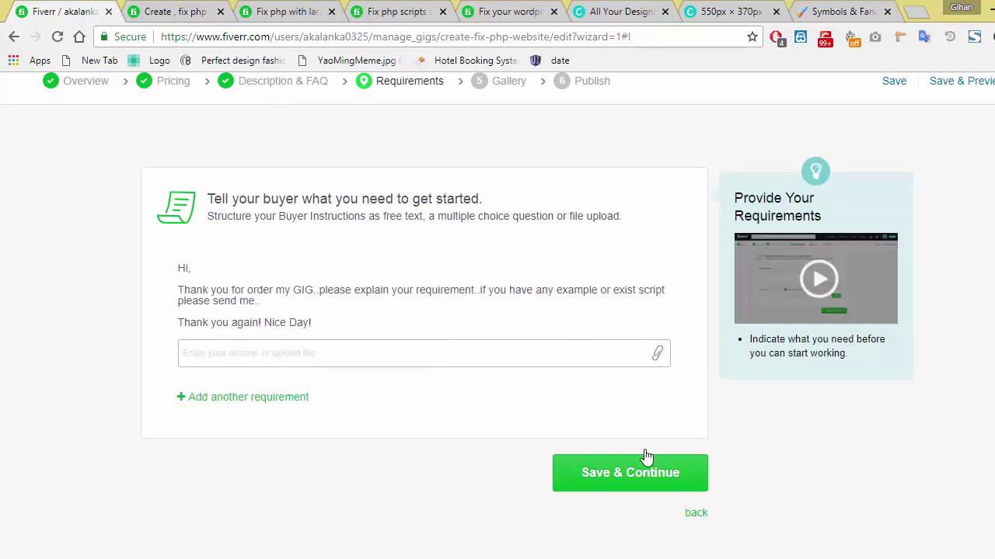
click(633, 481)
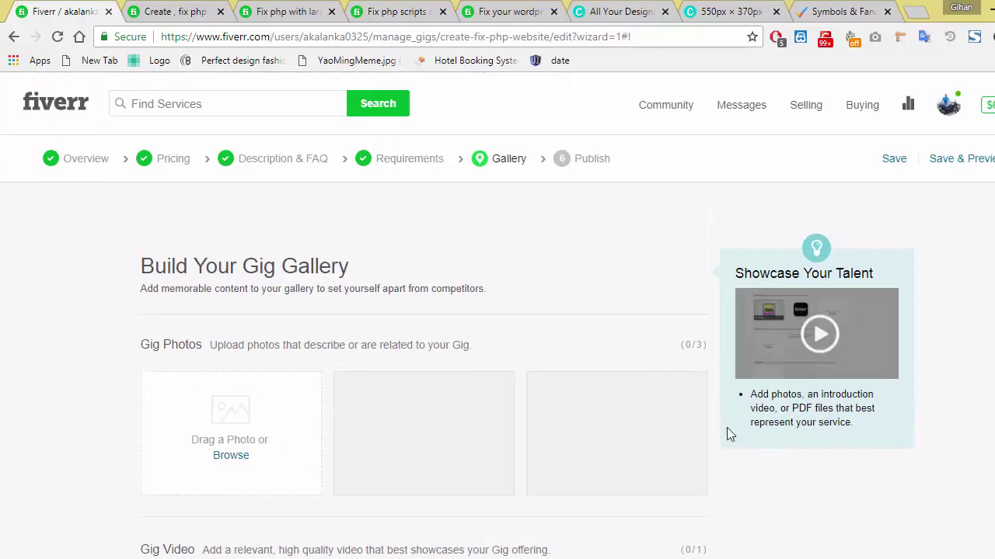
- Download the "PHP Scripting" design as a PNG from its browser tab and return to the gig's photo gallery
scroll(284, 206, down, 3)
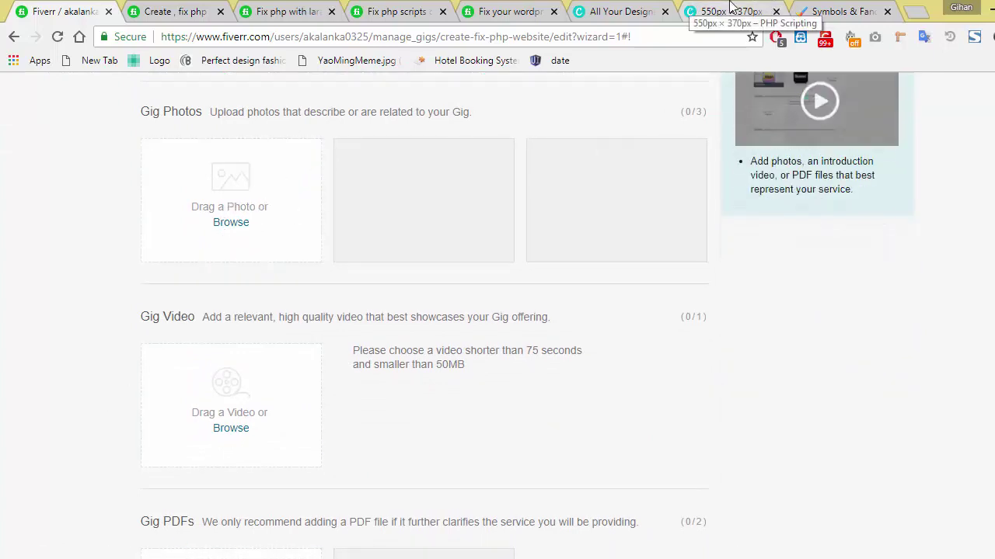
click(392, 11)
click(66, 10)
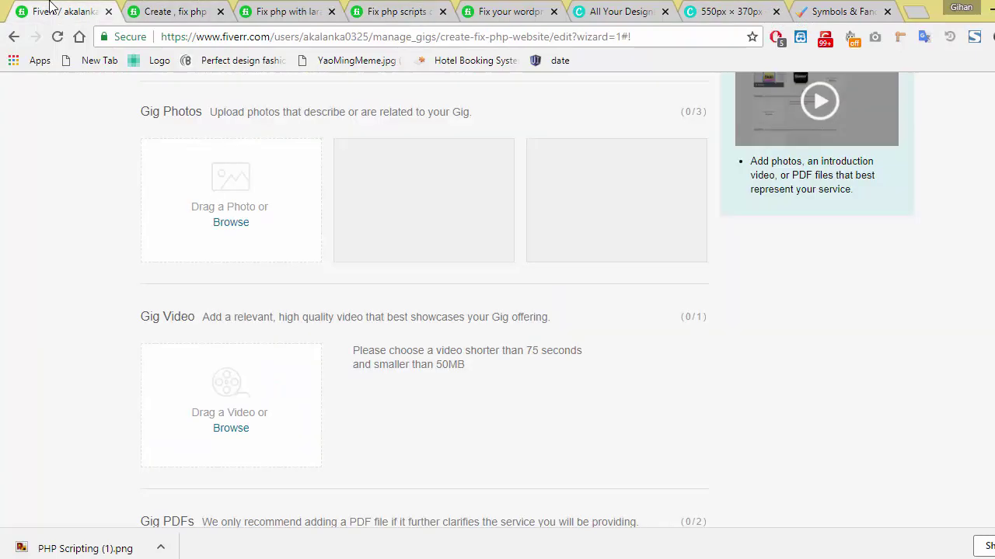
- Upload the downloaded "PHP Scripting (1).png" as the first gig photo, and save the gallery to continue to the next stage
drag(86, 549, 261, 188)
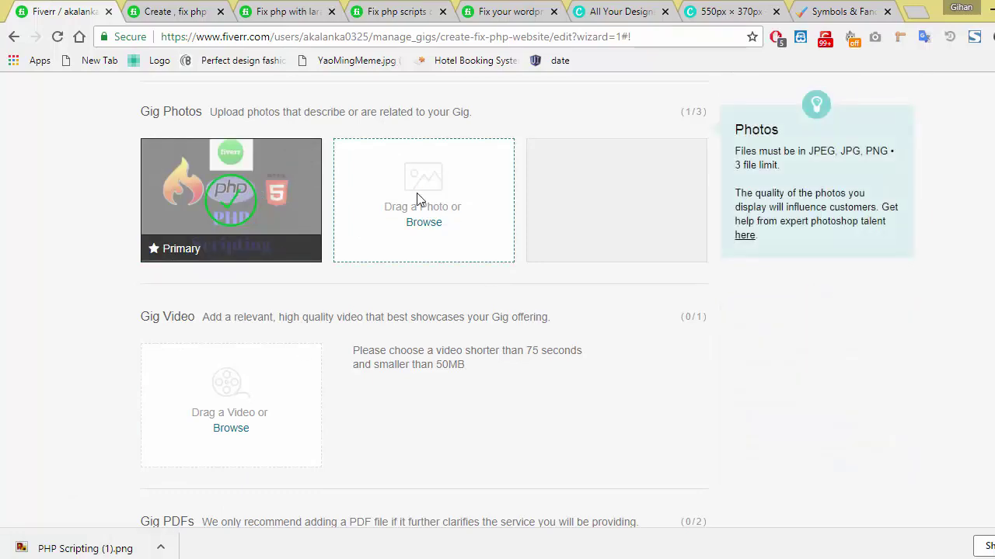
scroll(495, 429, down, 2)
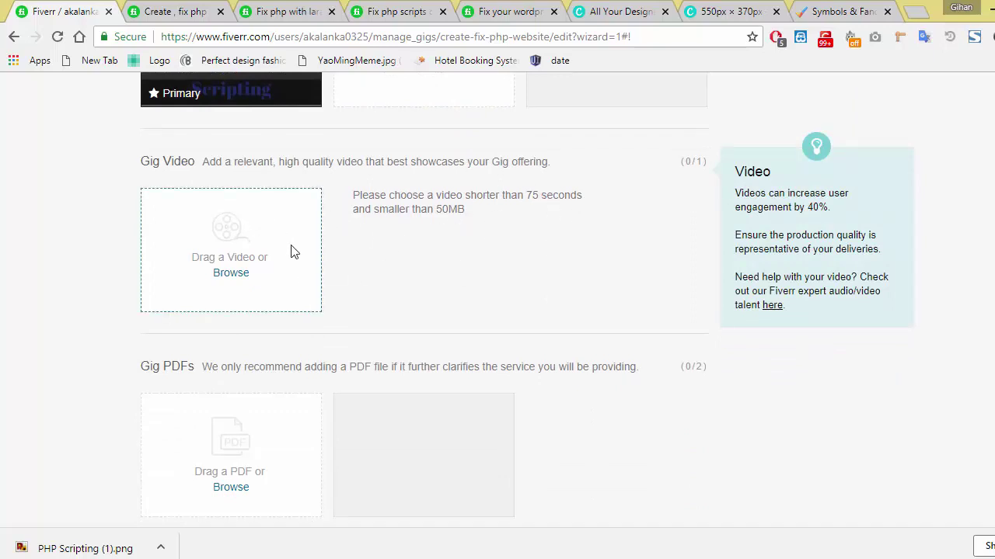
scroll(289, 257, down, 3)
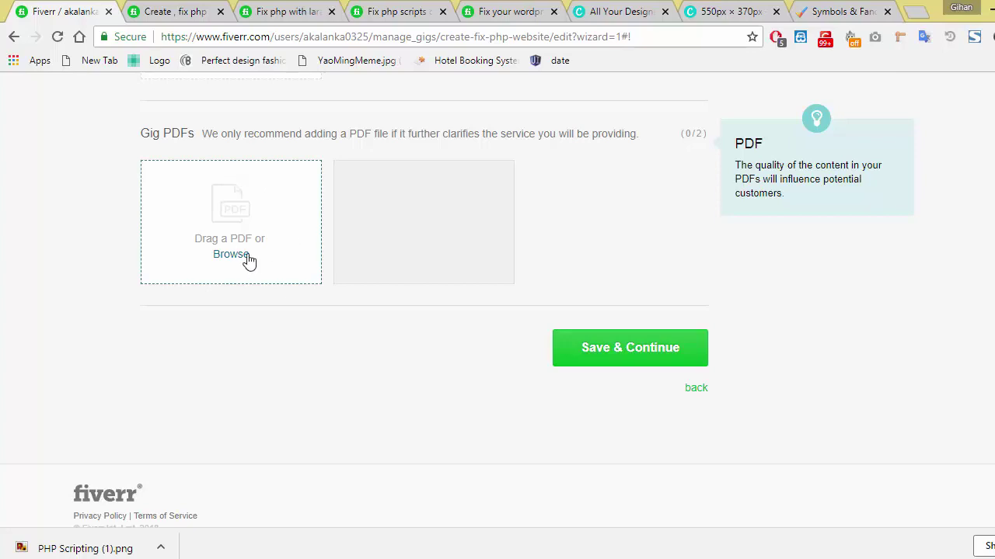
click(252, 254)
scroll(575, 384, up, 8)
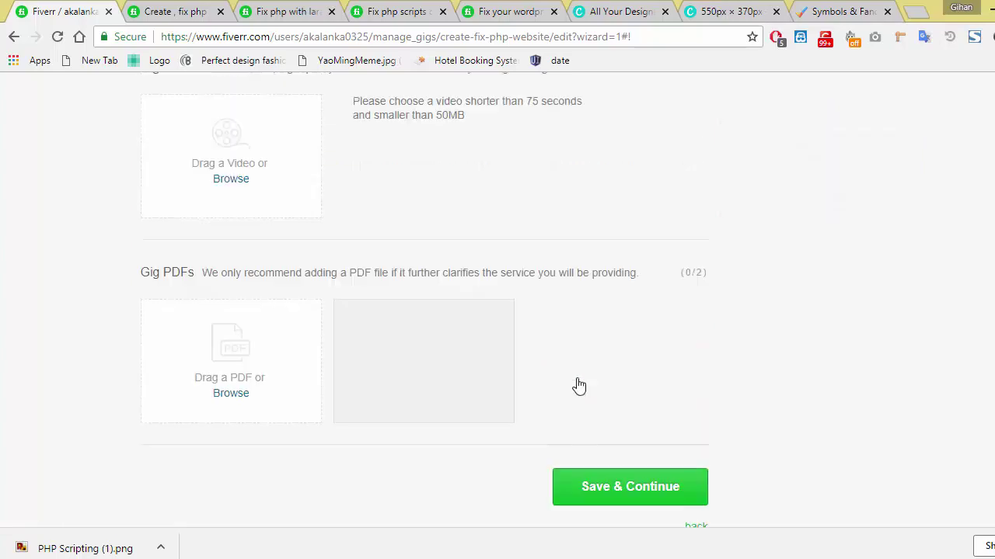
scroll(571, 387, down, 7)
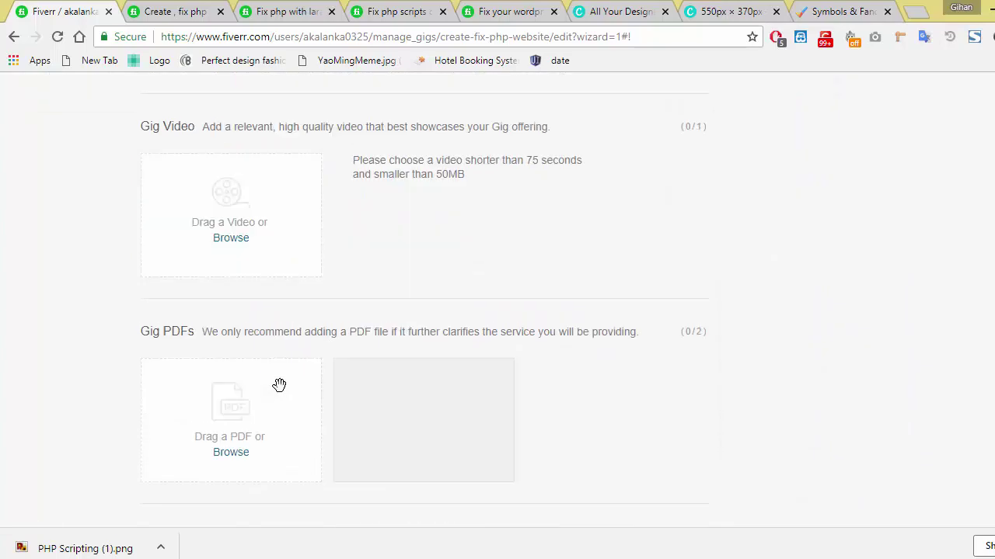
click(637, 424)
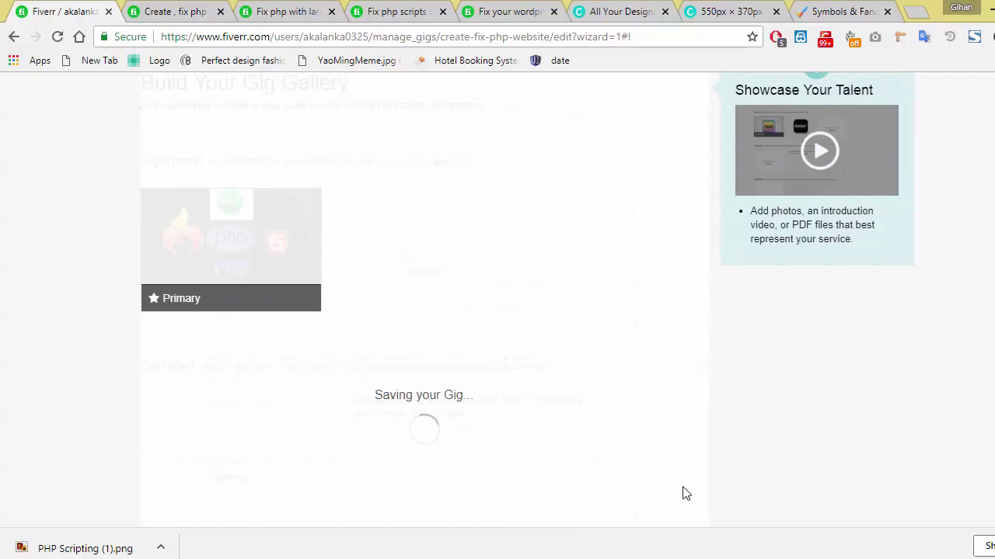